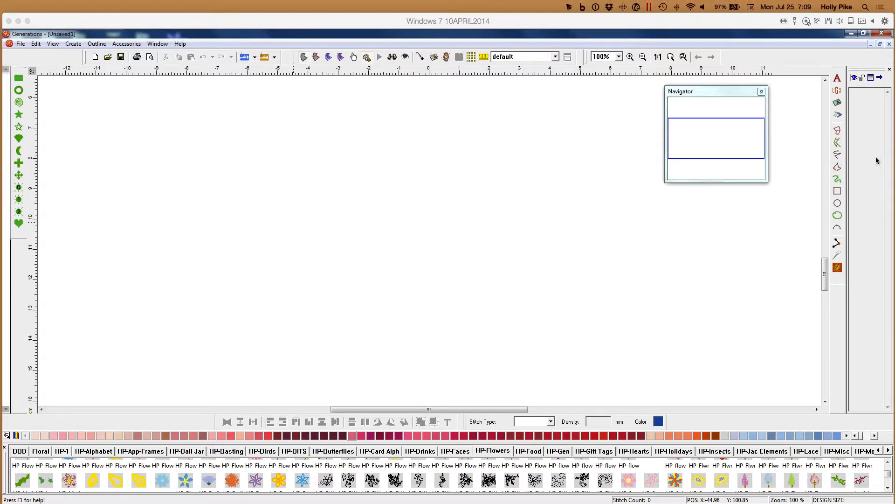
# Draw a diagonal Triple Run freehand line about 75 × 45 mm and a branch about 18 × 27 mm running down from its middle.
pyautogui.click(838, 156)
pyautogui.click(261, 267)
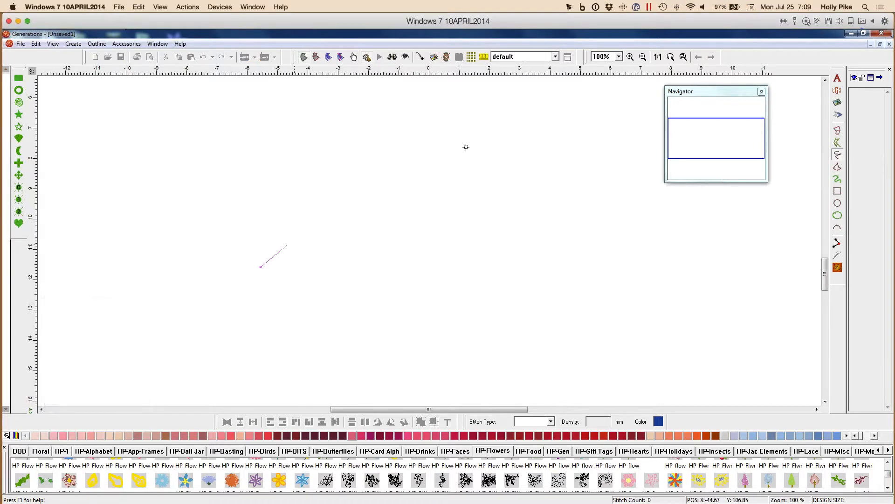
pyautogui.doubleClick(489, 131)
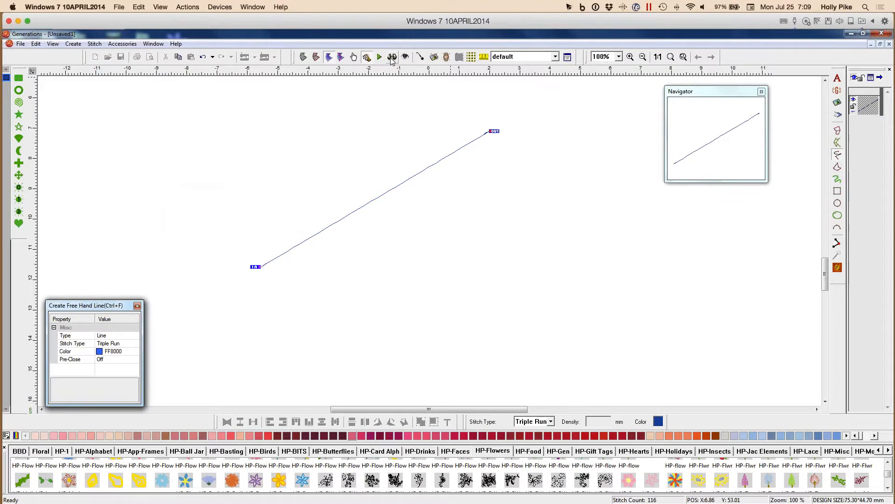
pyautogui.click(377, 198)
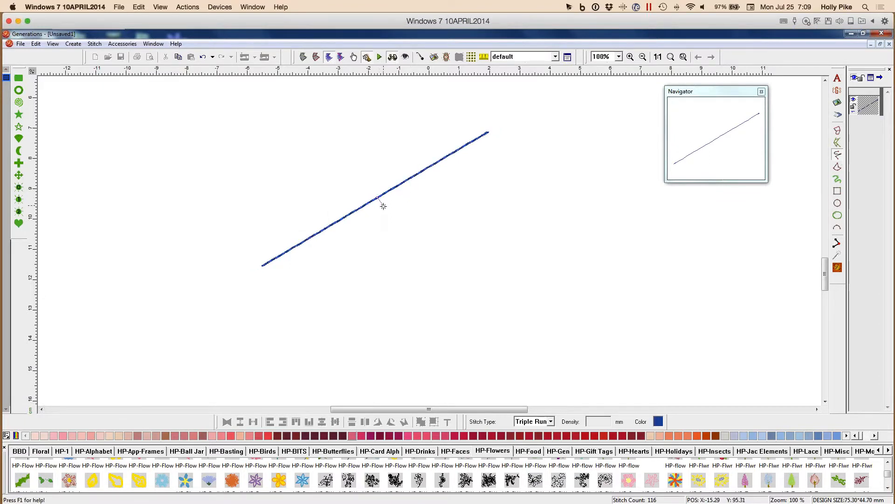
pyautogui.doubleClick(433, 277)
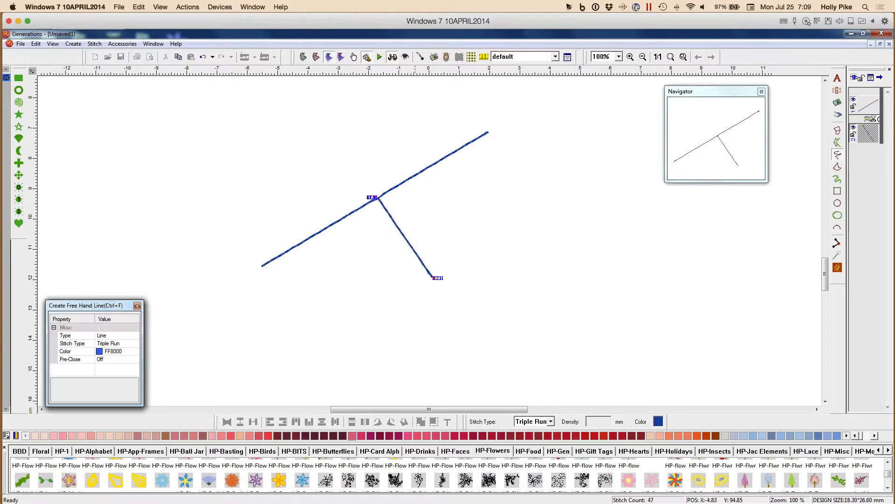
# Draw a vertical line about 25 mm long from the diagonal to the branch, and a slanted line from its lower end toward the lower left.
pyautogui.click(414, 176)
pyautogui.doubleClick(415, 252)
pyautogui.click(413, 250)
pyautogui.doubleClick(335, 300)
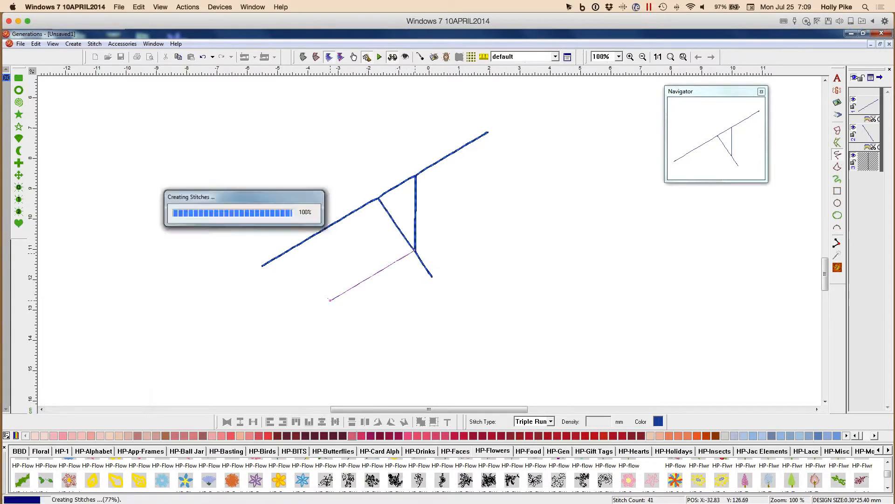
# Draw a short line about 8 × 14 mm meeting the diagonal from above and a steep line about 8 × 39 mm down from that junction.
pyautogui.click(327, 170)
pyautogui.doubleClick(351, 214)
pyautogui.click(351, 213)
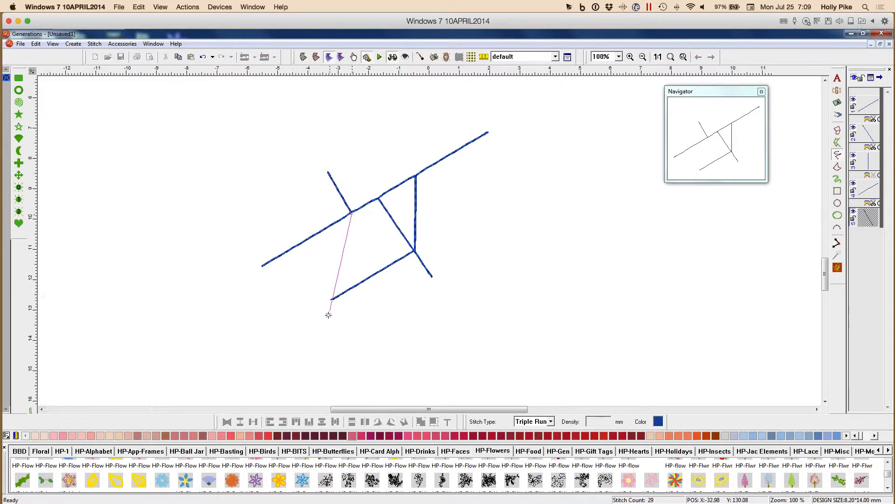
pyautogui.doubleClick(328, 330)
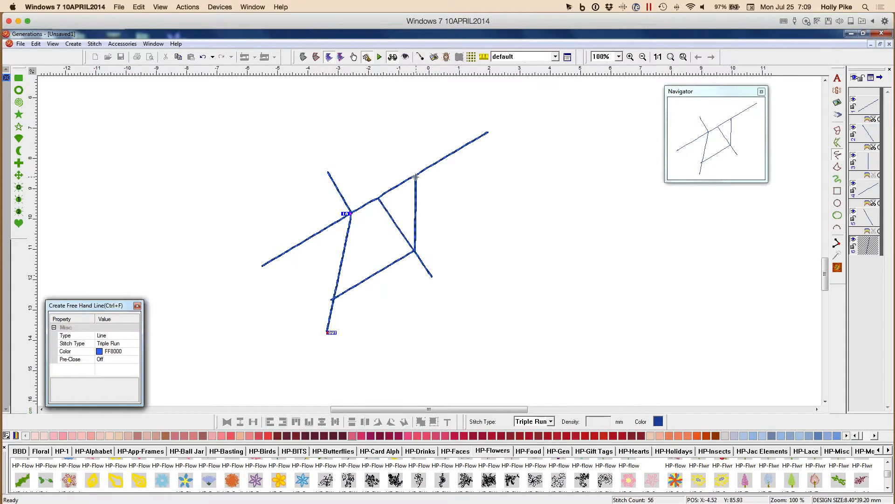
# Draw a two-segment bent line about 31 × 41 mm from the vertical line's upper end, crossing the diagonal's upper end.
pyautogui.click(416, 176)
pyautogui.click(514, 220)
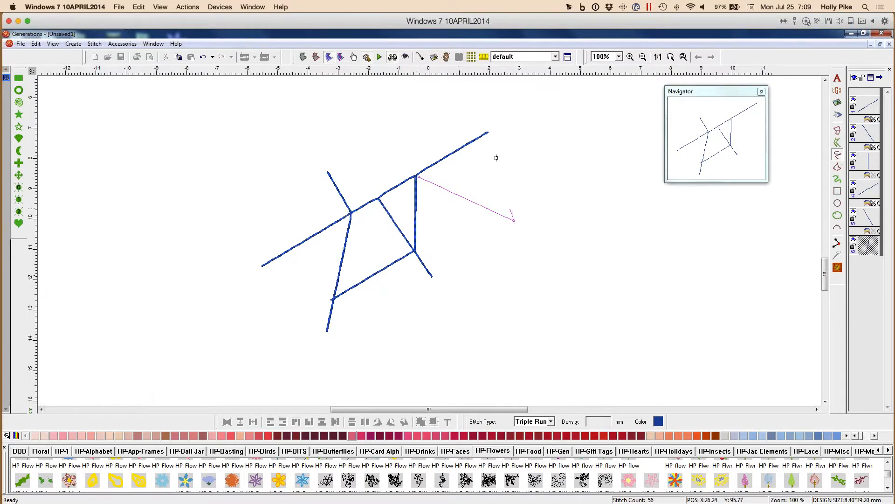
pyautogui.doubleClick(478, 97)
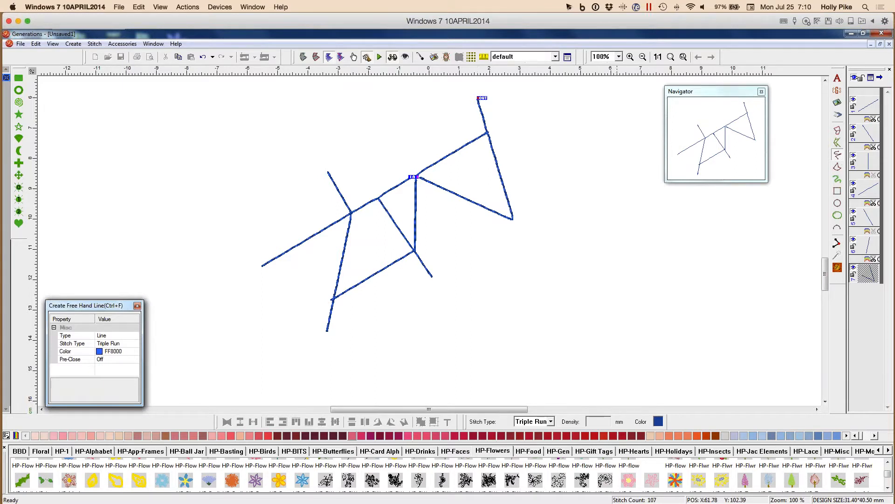
pyautogui.press('Escape')
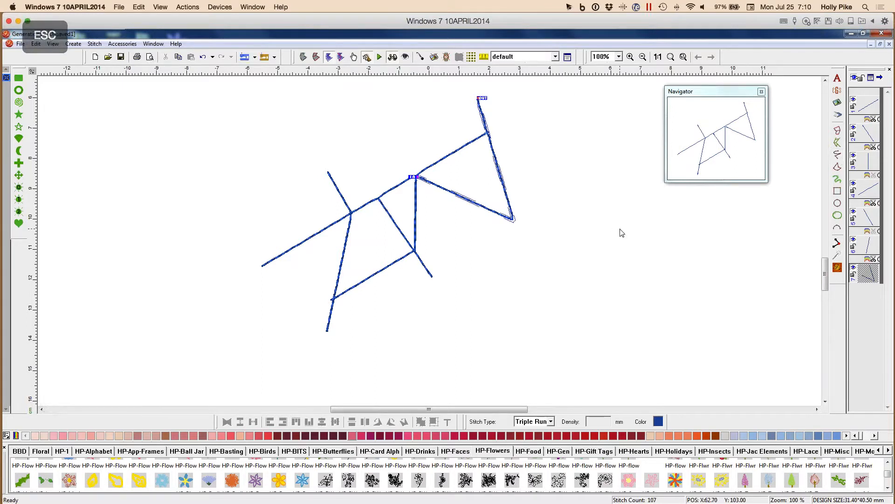
# Merge all seven line objects into one object in outline mode.
pyautogui.click(873, 108)
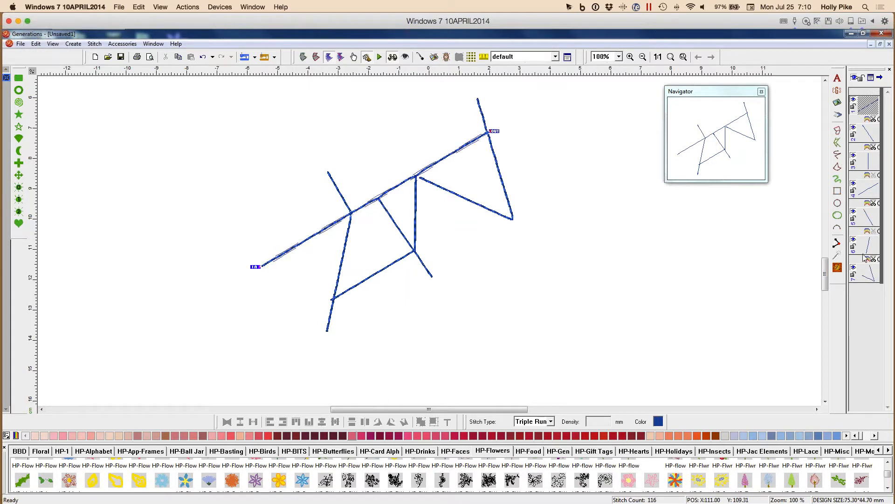
pyautogui.press('shift')
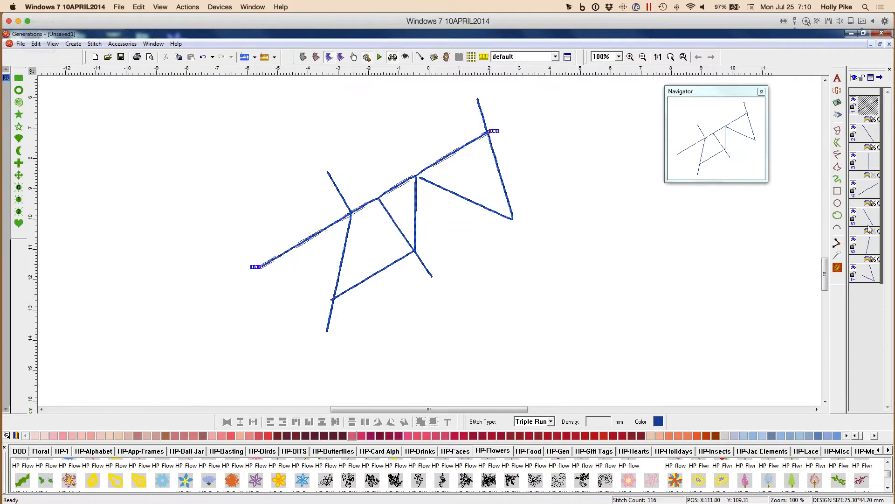
pyautogui.keyDown('shift'); pyautogui.click(866, 278); pyautogui.keyUp('shift')
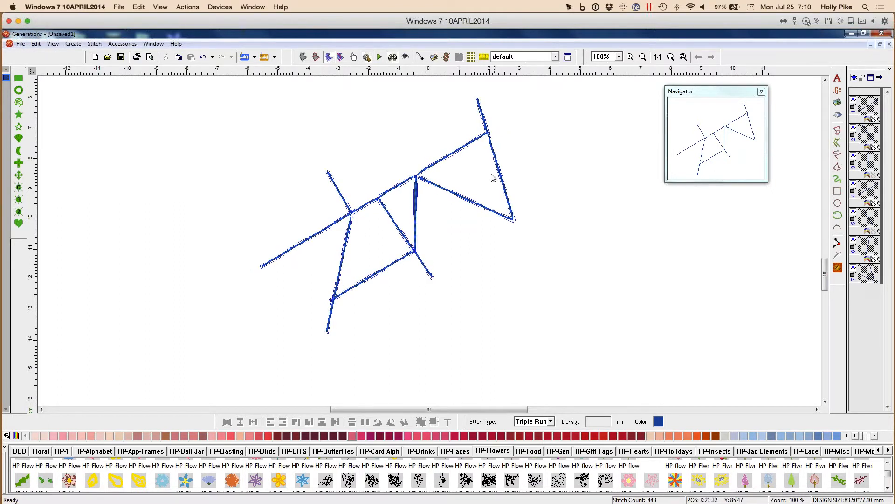
pyautogui.click(304, 56)
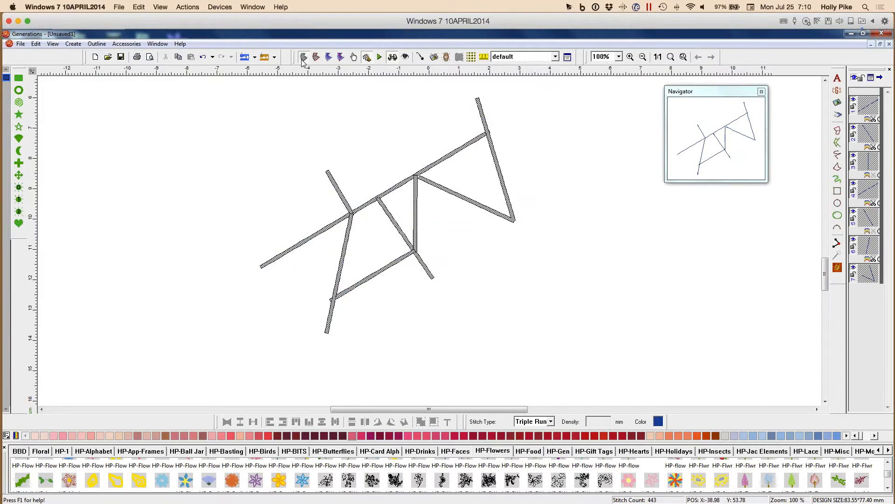
pyautogui.rightClick(512, 222)
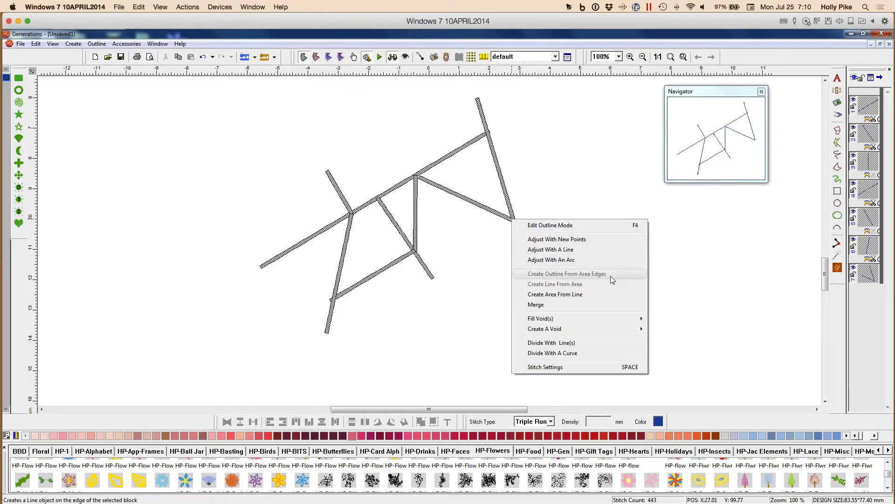
pyautogui.click(536, 306)
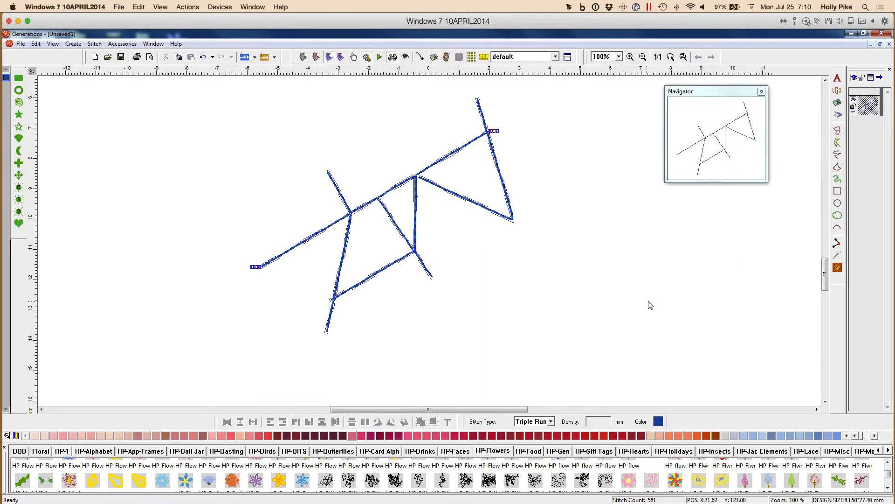
# Edit the merged outline to move the bent line's loose end node onto the diagonal junction, and regenerate the stitches.
pyautogui.click(624, 316)
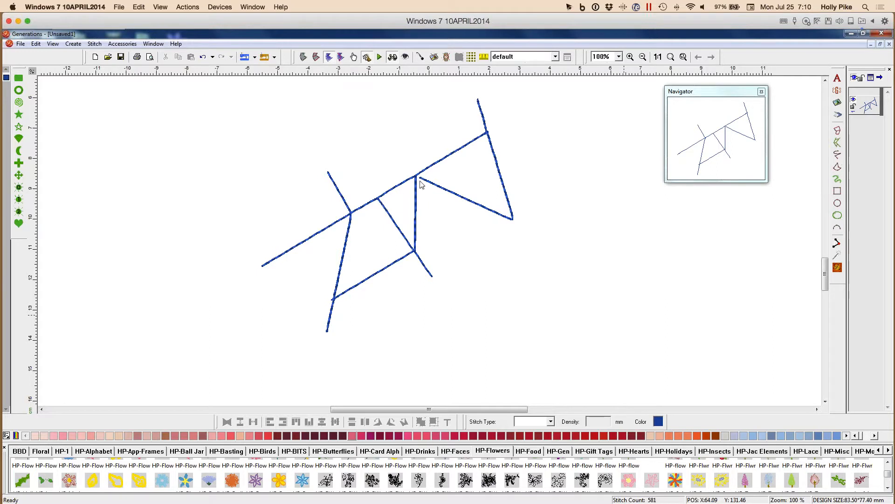
pyautogui.click(869, 108)
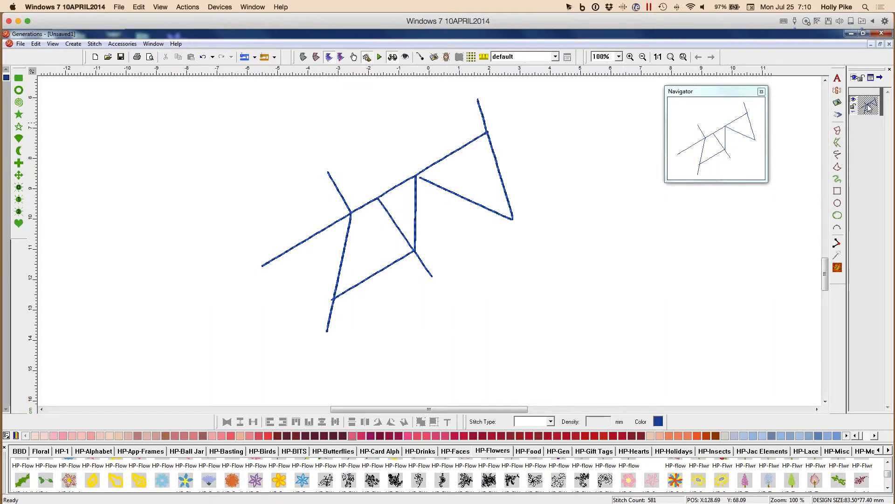
pyautogui.click(303, 57)
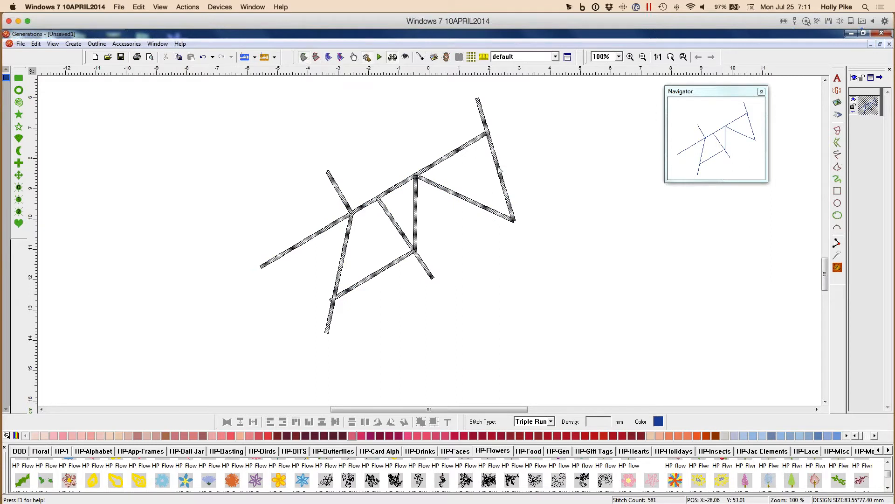
pyautogui.rightClick(441, 189)
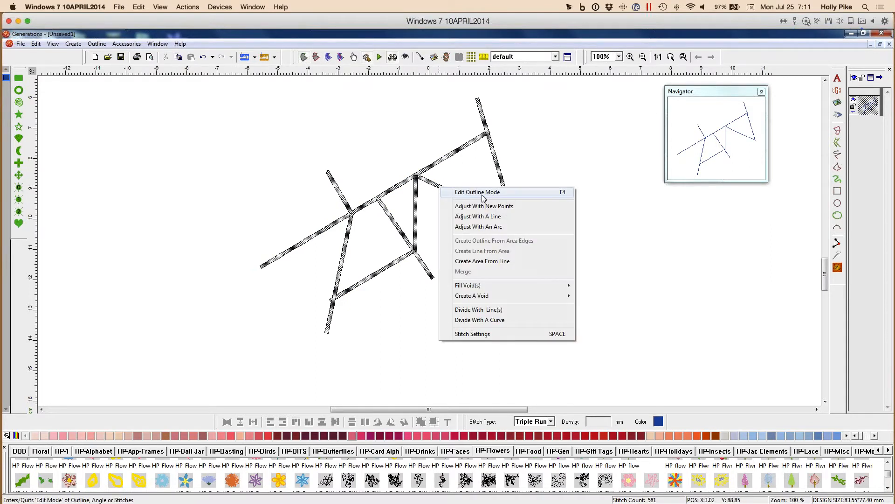
pyautogui.click(481, 192)
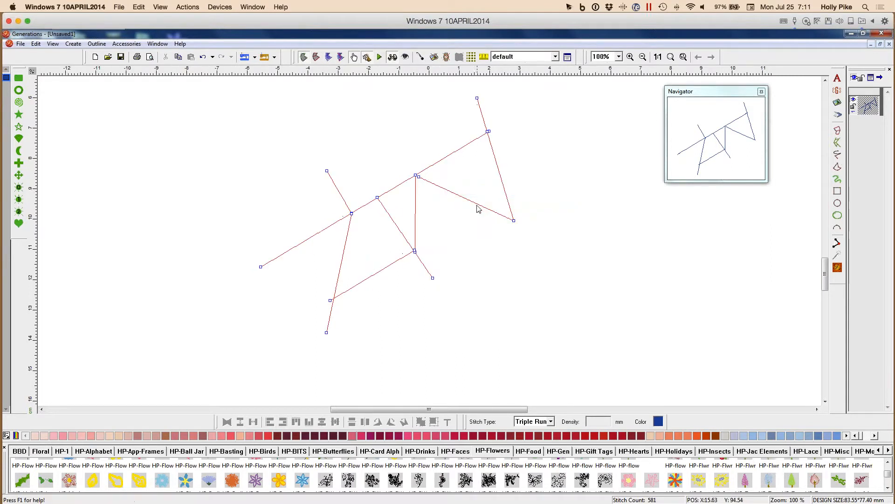
pyautogui.click(619, 56)
pyautogui.click(604, 101)
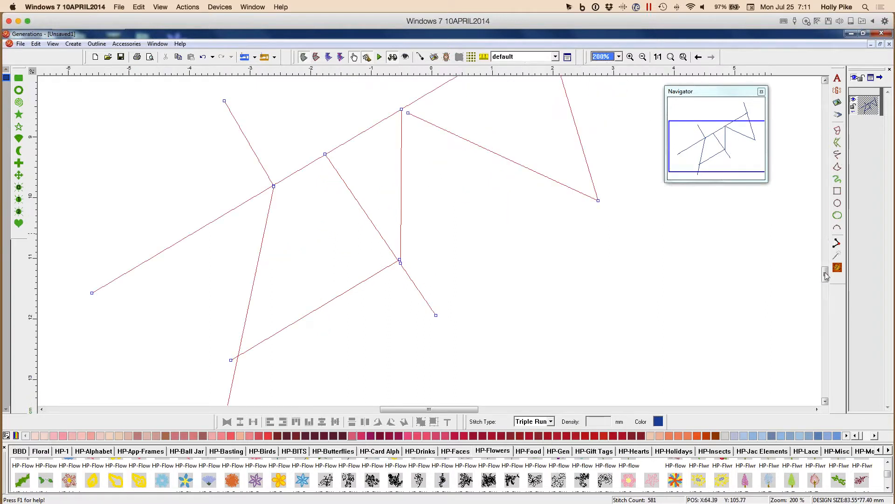
pyautogui.moveTo(826, 275); pyautogui.dragTo(826, 270)
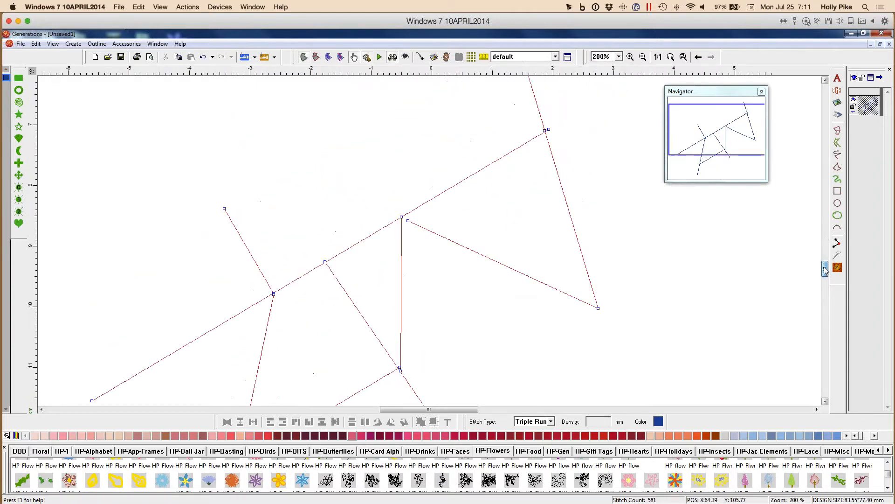
pyautogui.click(407, 222)
pyautogui.moveTo(405, 219); pyautogui.dragTo(400, 217)
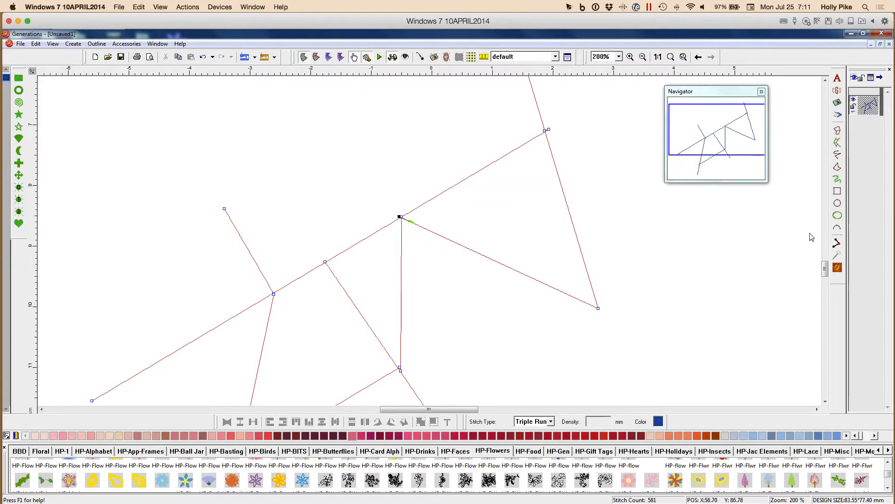
pyautogui.click(836, 256)
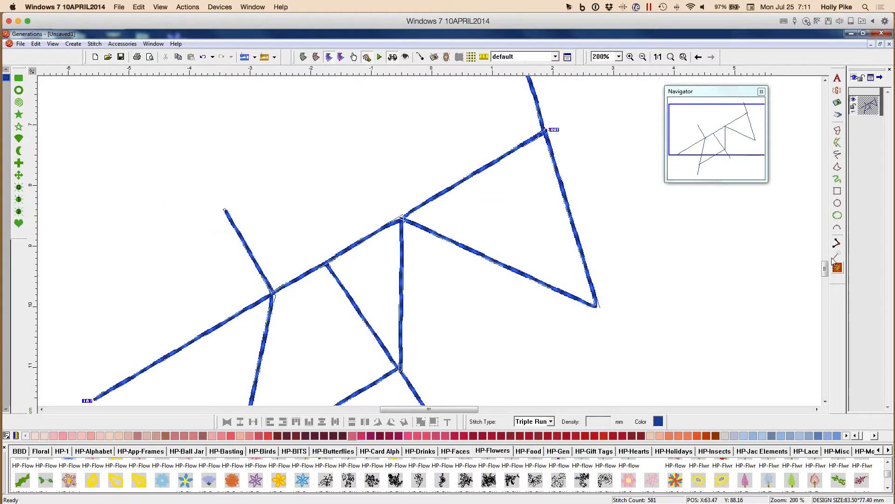
pyautogui.click(671, 58)
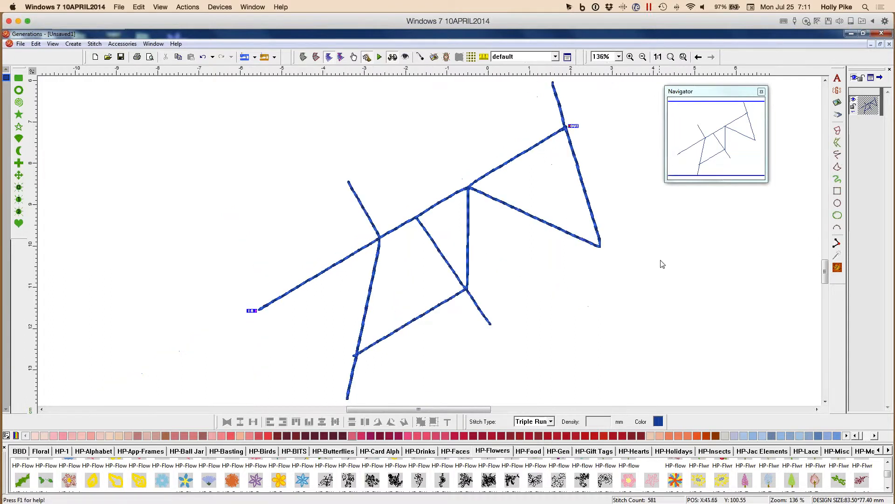
# Reshape the bent line's steep segment by adding one node pulled outward and another on the diagonal's upper end, and regenerate the stitches.
pyautogui.click(660, 264)
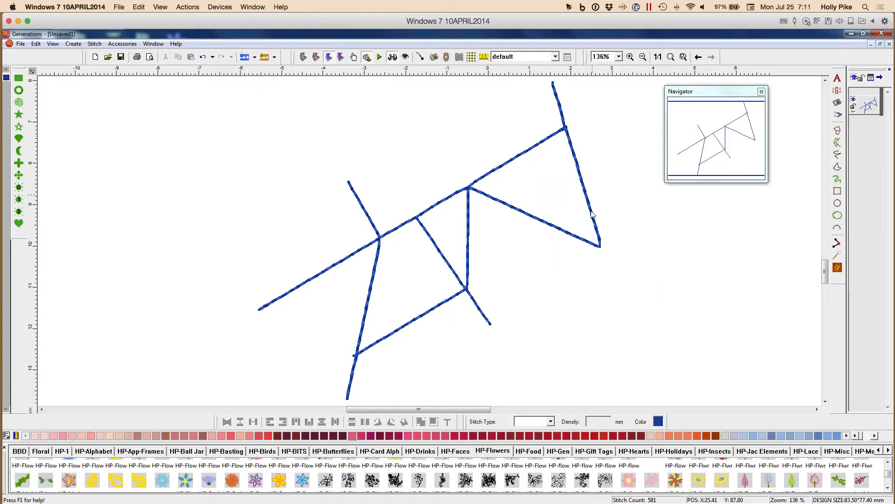
pyautogui.click(873, 106)
pyautogui.click(303, 57)
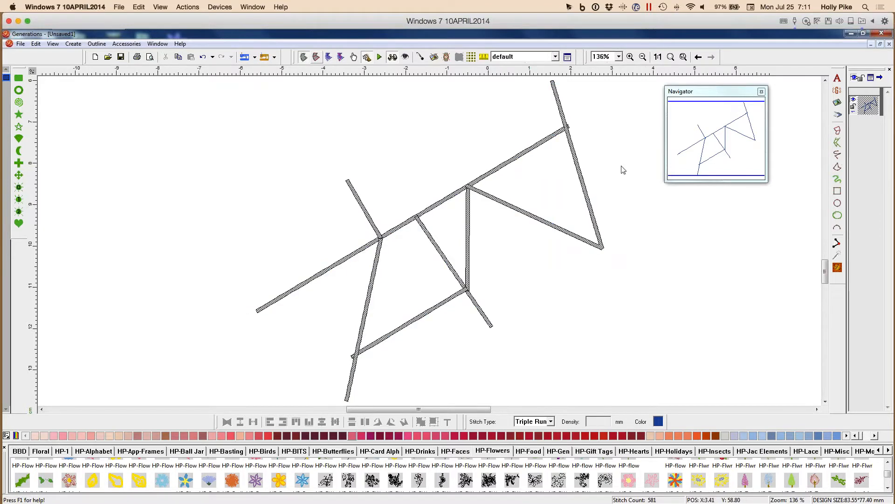
pyautogui.rightClick(592, 215)
pyautogui.click(635, 221)
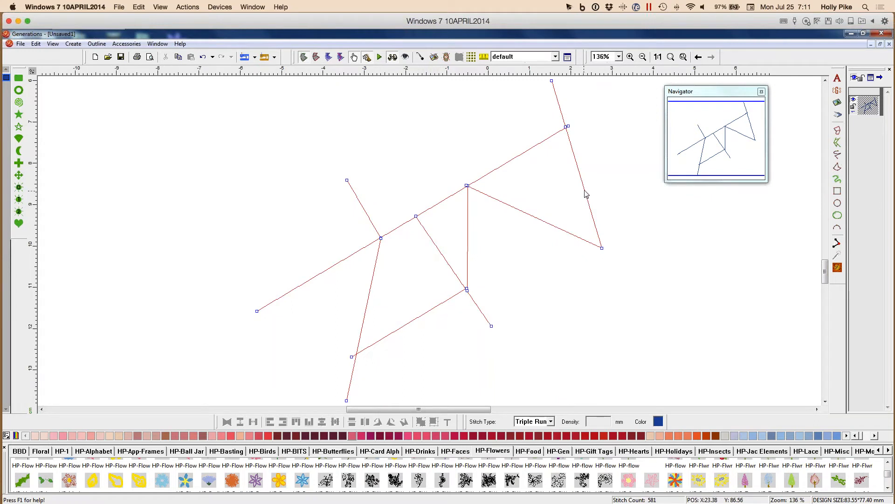
pyautogui.moveTo(586, 194); pyautogui.dragTo(653, 164)
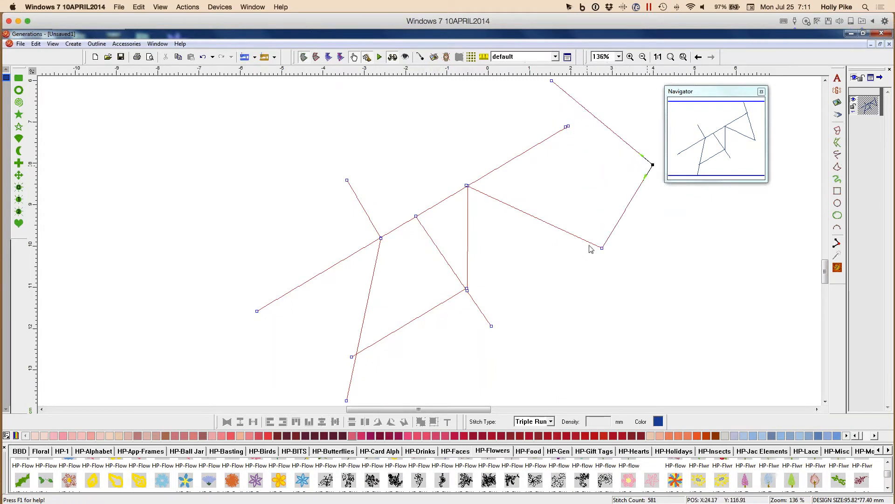
pyautogui.moveTo(586, 111); pyautogui.dragTo(567, 126)
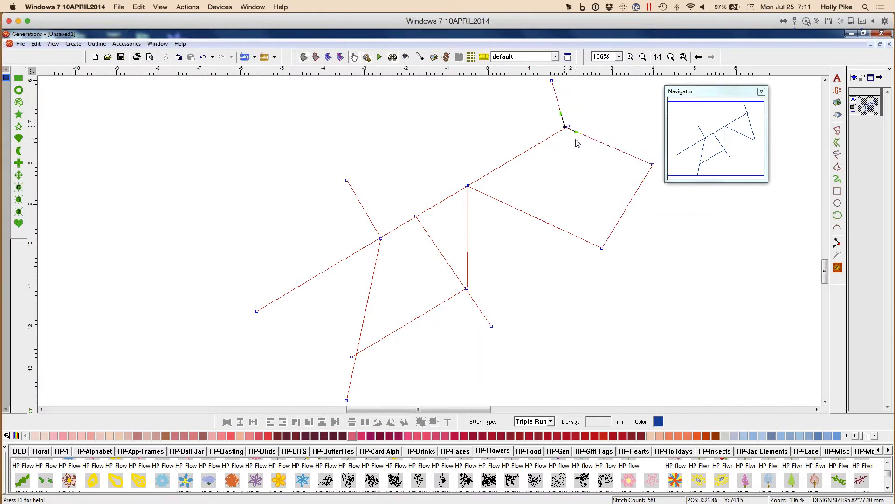
pyautogui.click(838, 267)
pyautogui.click(591, 317)
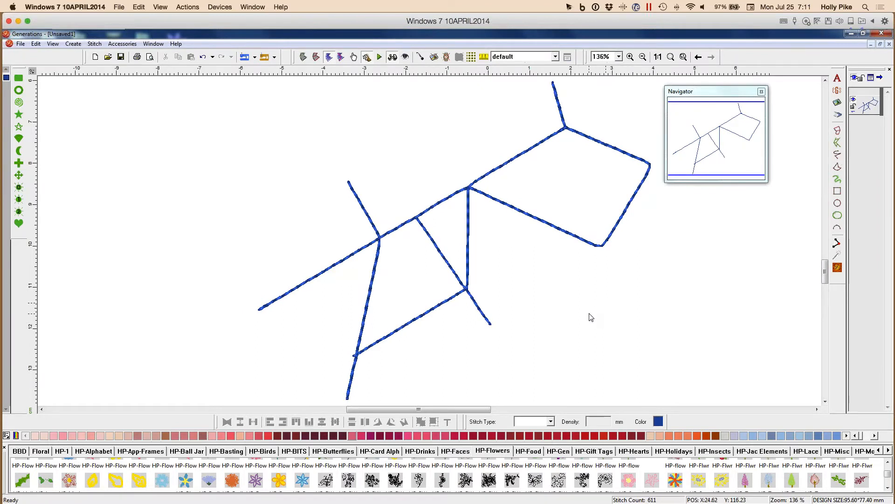
# Close the line design and draw a Complex Fill rectangle about 42 × 42 mm in a new design.
pyautogui.click(890, 44)
pyautogui.click(456, 292)
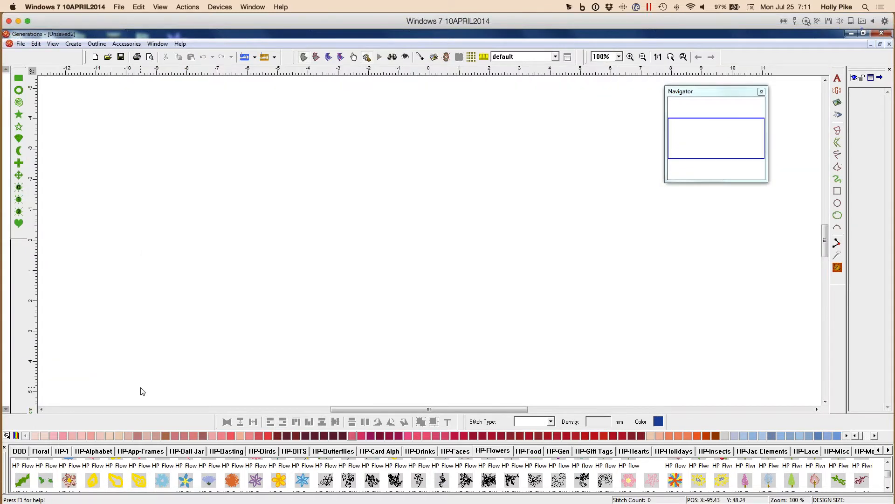
pyautogui.click(838, 190)
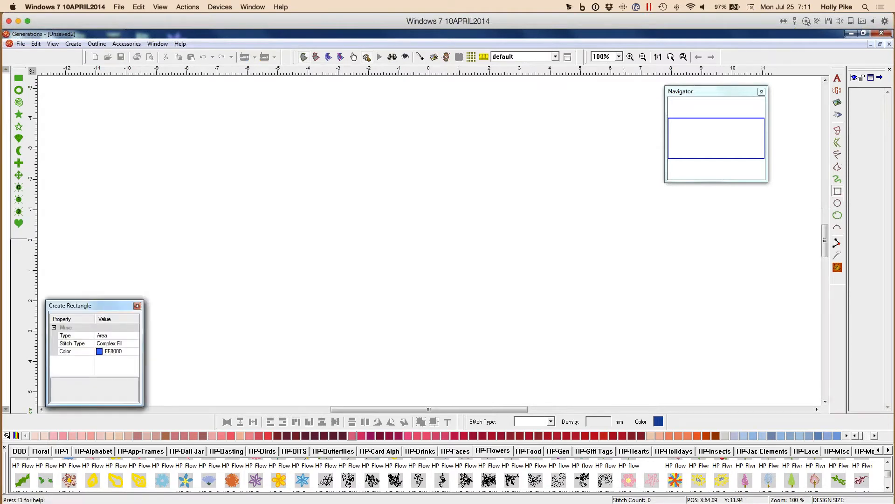
pyautogui.moveTo(241, 144); pyautogui.dragTo(366, 303)
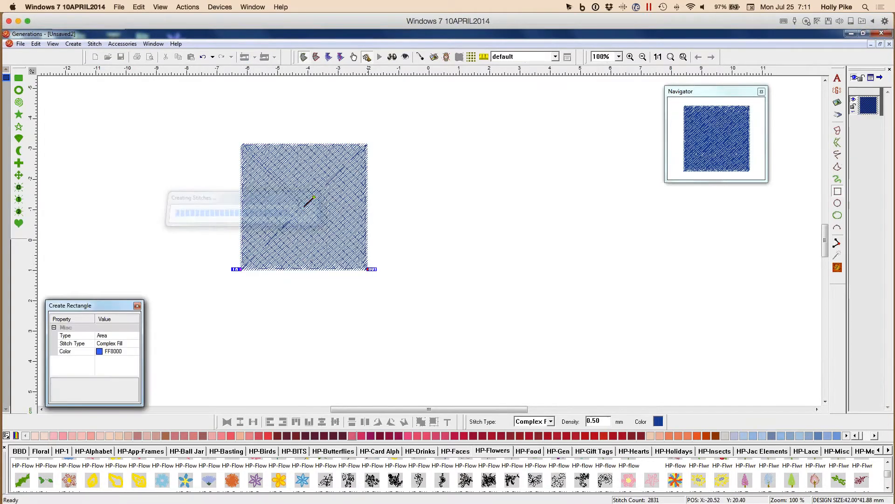
# Draw a Complex Fill circle about 46 mm in diameter overlapping the rectangle's lower-right corner, and turn on the realistic stitch view.
pyautogui.click(839, 204)
pyautogui.moveTo(319, 214); pyautogui.dragTo(458, 370)
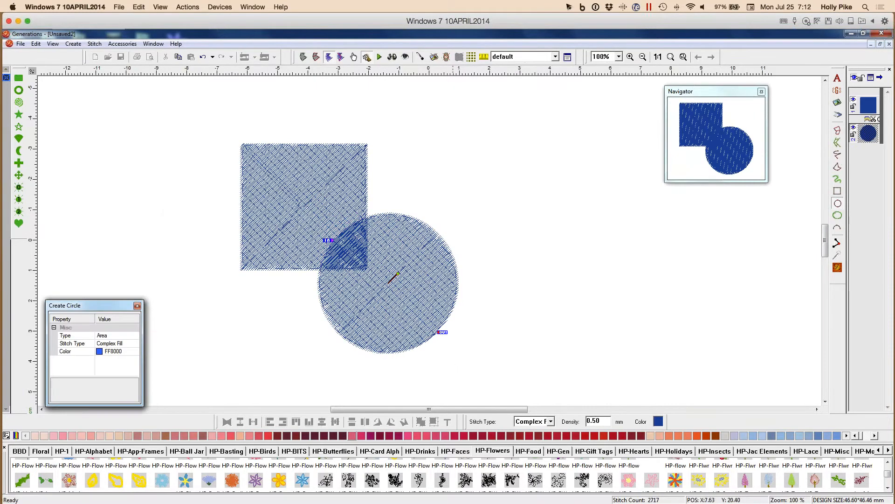
pyautogui.press('Escape')
pyautogui.click(405, 56)
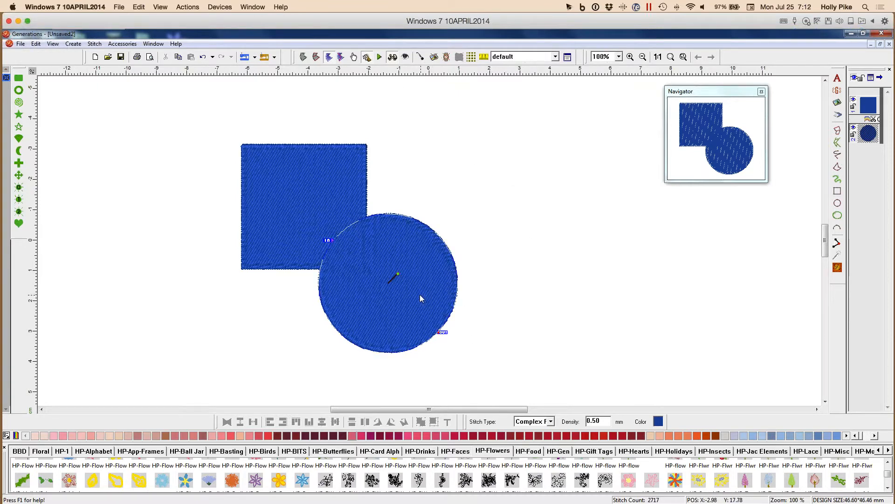
# Merge the rectangle and circle into one area in outline mode, and regenerate the stitches.
pyautogui.keyDown('shift'); pyautogui.click(345, 173); pyautogui.keyUp('shift')
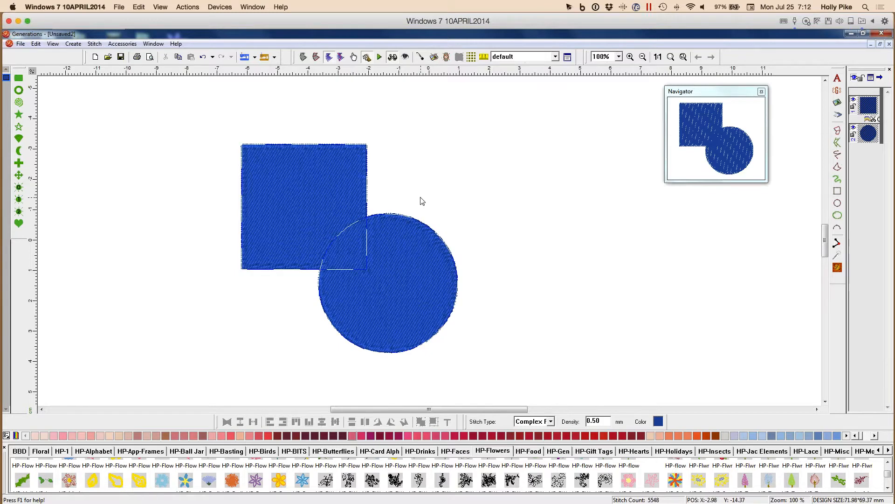
pyautogui.keyDown('shift'); pyautogui.click(430, 290); pyautogui.keyUp('shift')
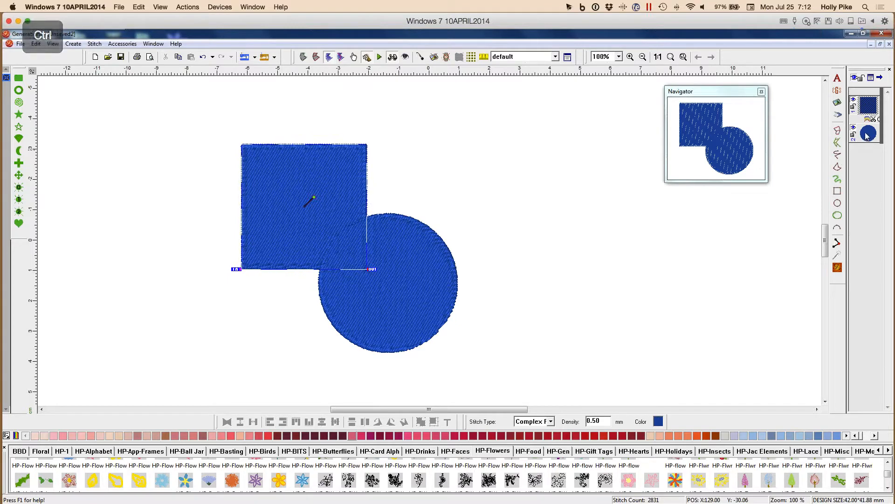
pyautogui.click(867, 135)
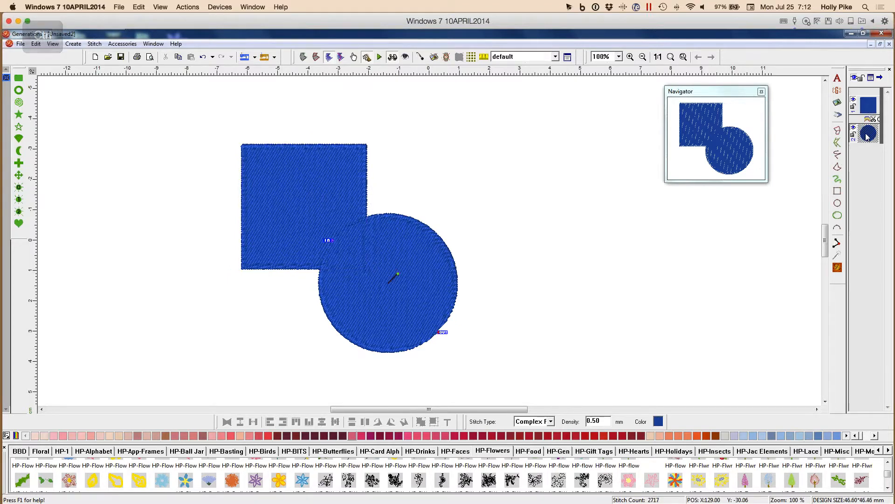
pyautogui.keyDown('ctrl'); pyautogui.click(867, 105); pyautogui.keyUp('ctrl')
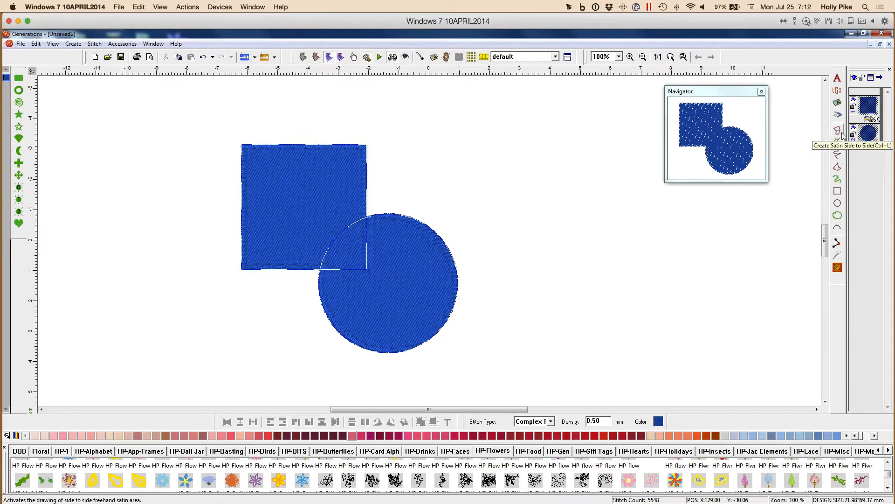
pyautogui.click(303, 57)
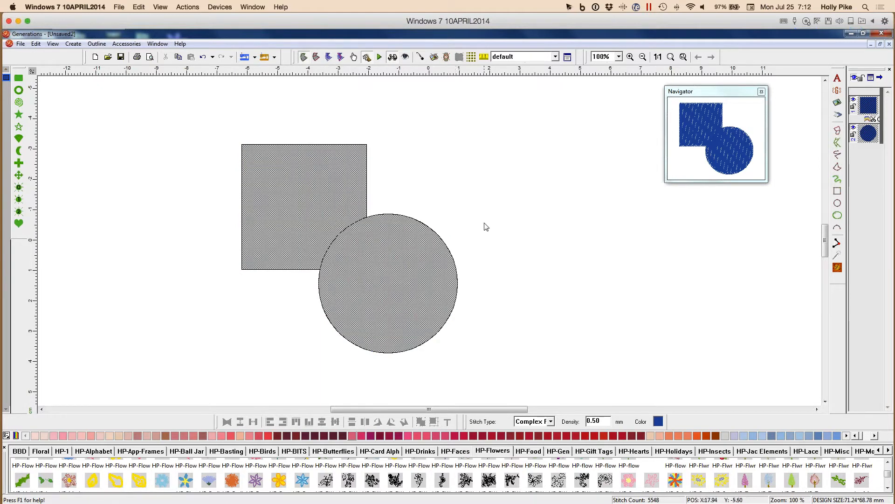
pyautogui.rightClick(414, 264)
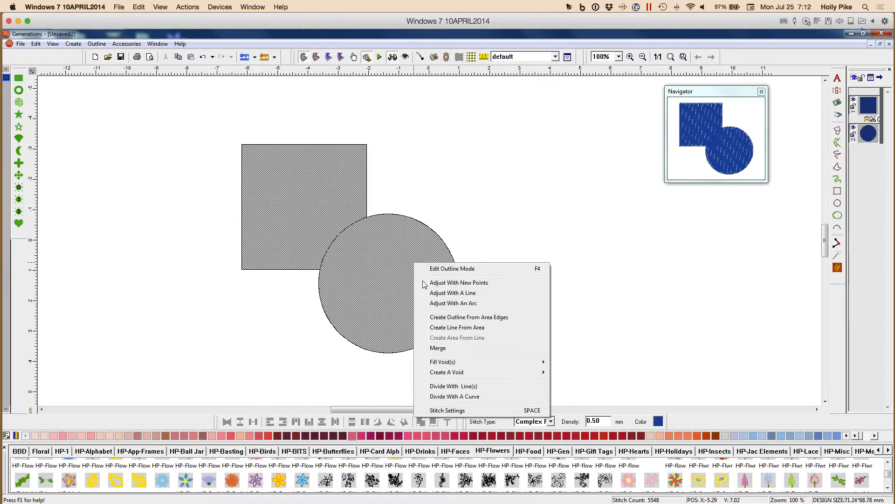
pyautogui.click(439, 349)
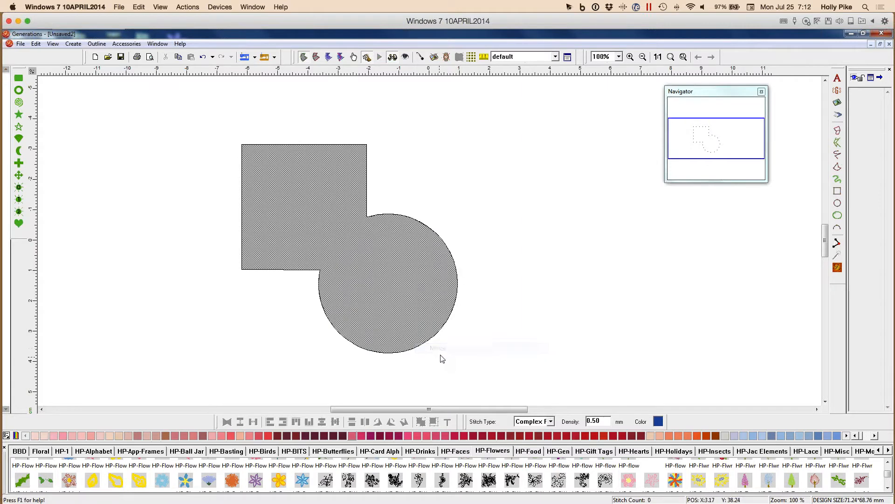
pyautogui.click(837, 270)
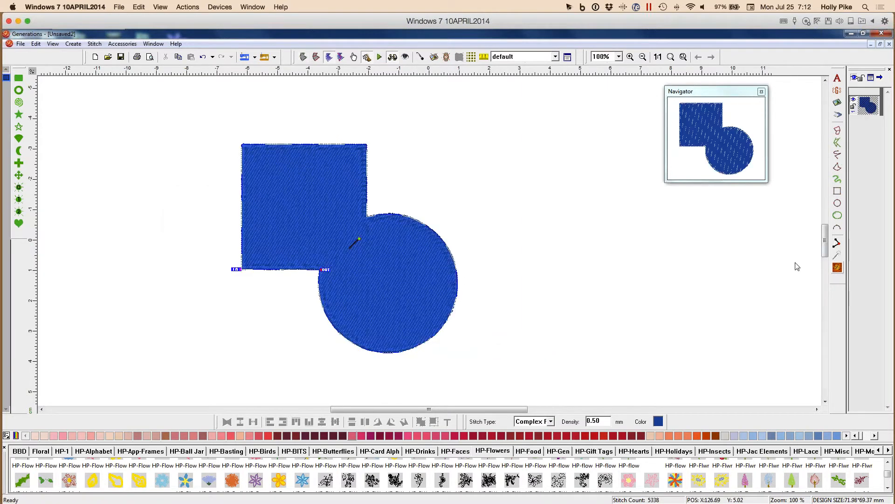
pyautogui.moveTo(394, 294)
pyautogui.mouseDown()
pyautogui.moveTo(518, 289)
pyautogui.moveTo(415, 298)
pyautogui.moveTo(422, 287)
pyautogui.moveTo(396, 297)
pyautogui.mouseUp()
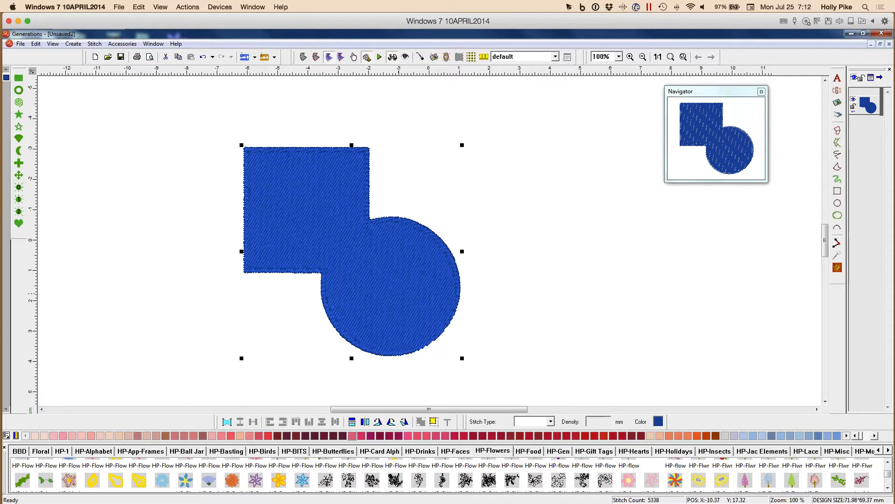
# Draw a narrow, slanted side-to-side satin column about 13 × 44 mm to the right of the merged shape.
pyautogui.click(839, 130)
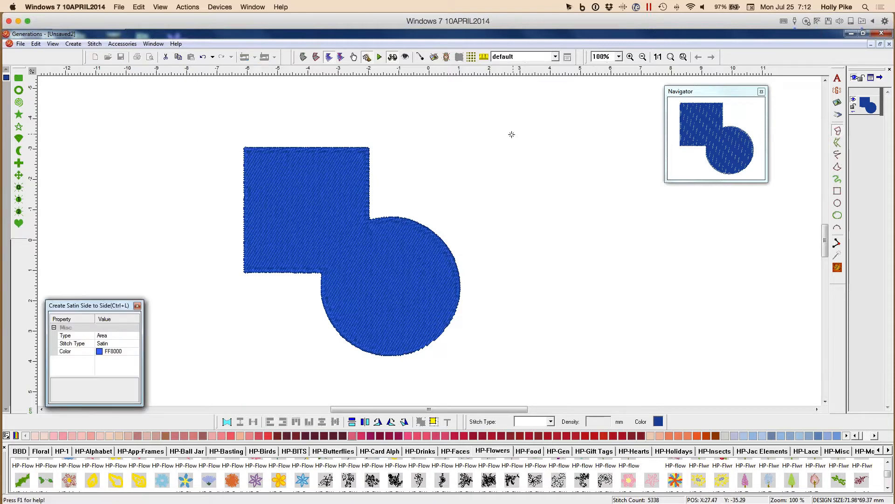
pyautogui.click(512, 134)
pyautogui.click(522, 131)
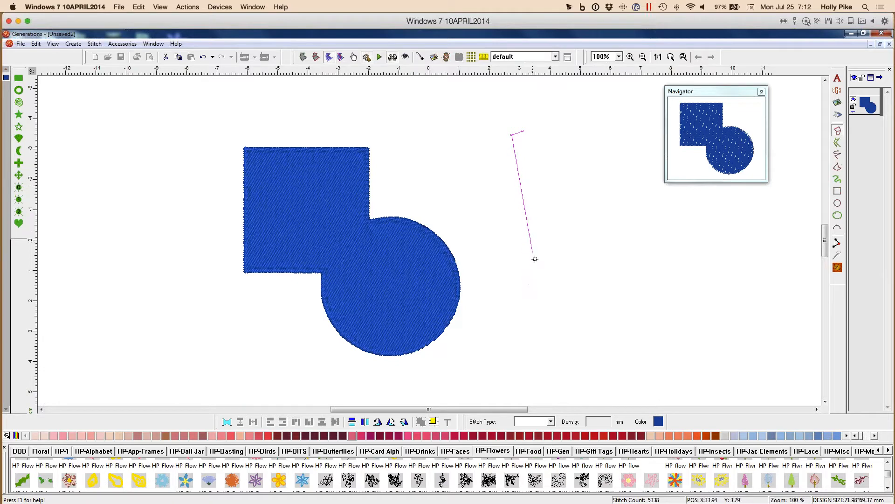
pyautogui.click(538, 264)
pyautogui.rightClick(549, 260)
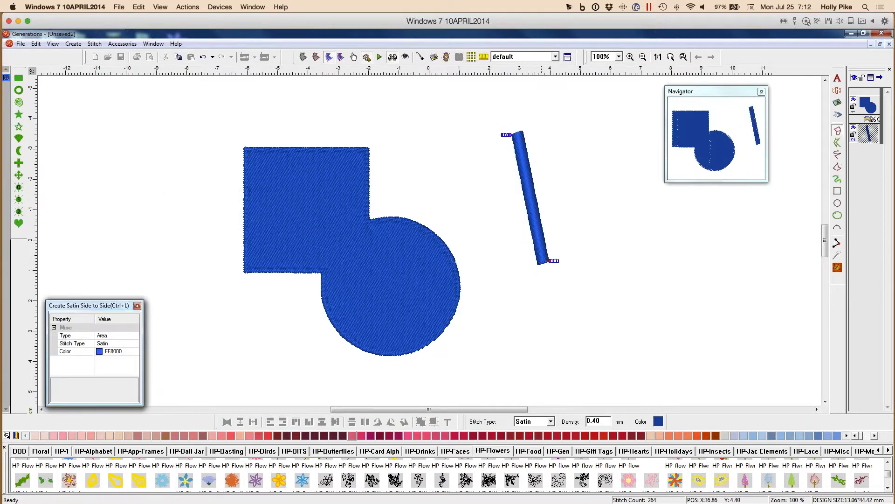
pyautogui.press('Escape')
# Draw a flared side-to-side satin area about 29 × 35 mm that overlaps the satin column's lower end and widens downward.
pyautogui.click(542, 251)
pyautogui.click(521, 356)
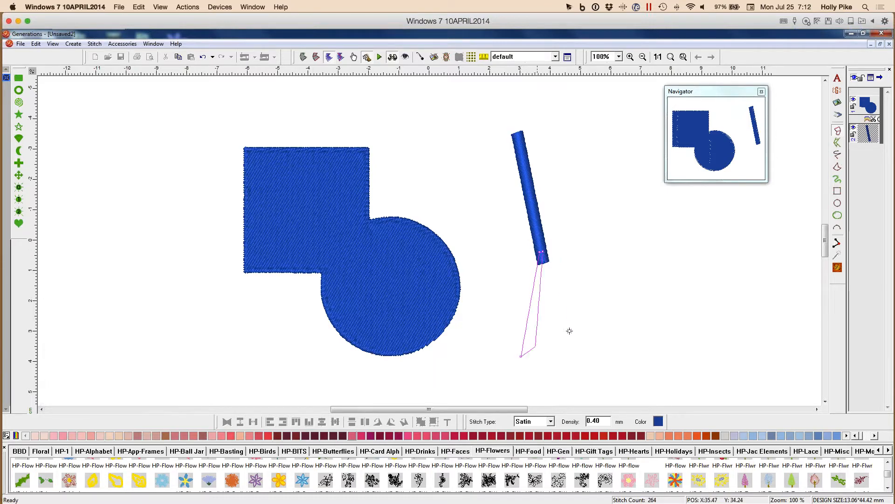
pyautogui.rightClick(609, 326)
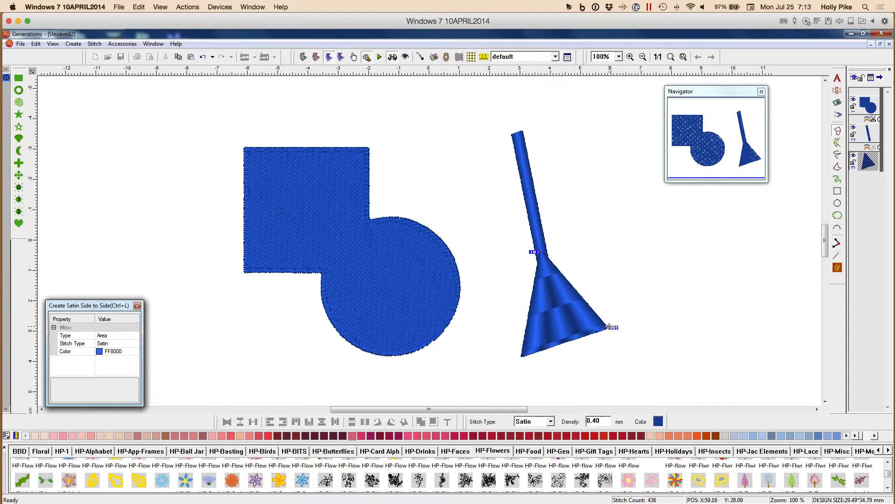
pyautogui.press('Escape')
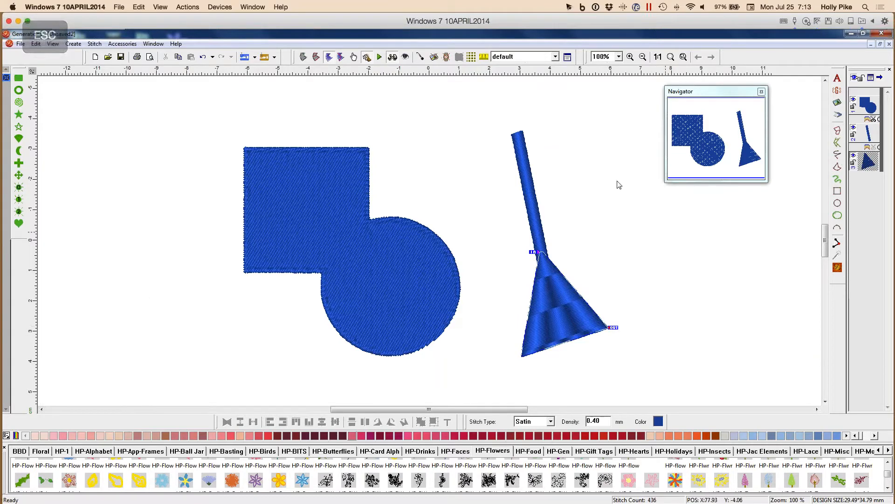
# Merge the satin column and the flared satin area into one object in outline mode, and regenerate the stitches.
pyautogui.click(531, 198)
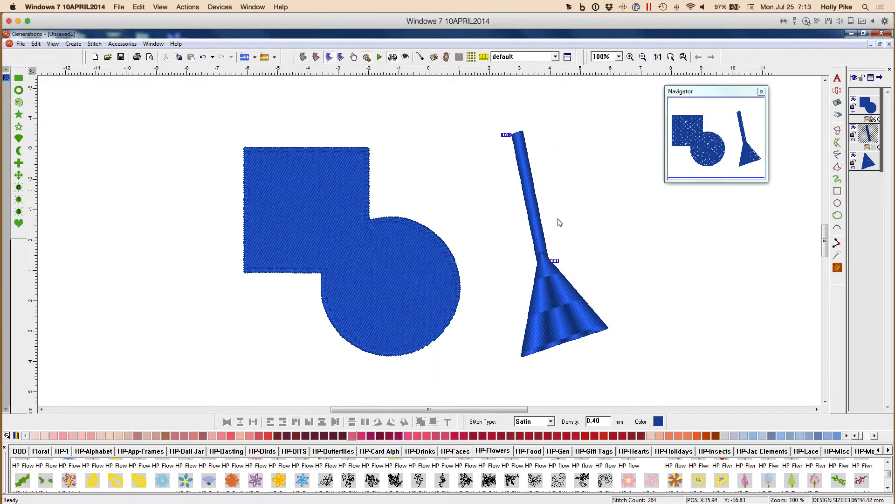
pyautogui.click(566, 295)
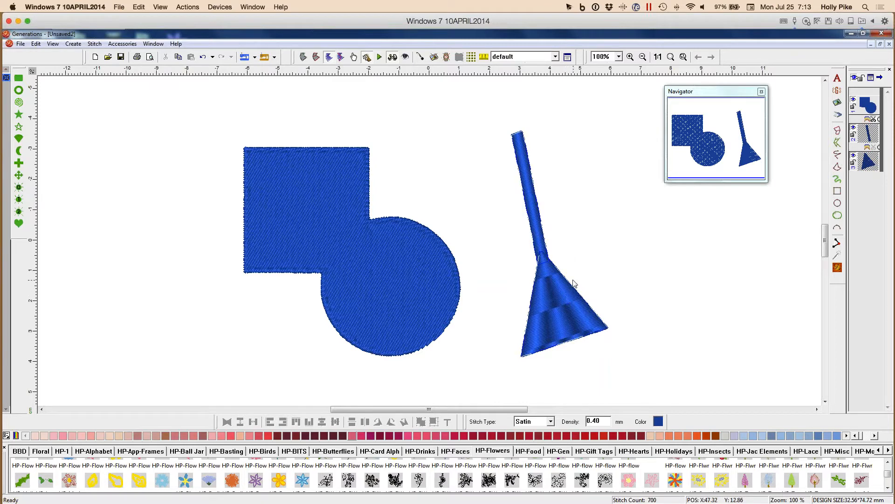
pyautogui.click(303, 57)
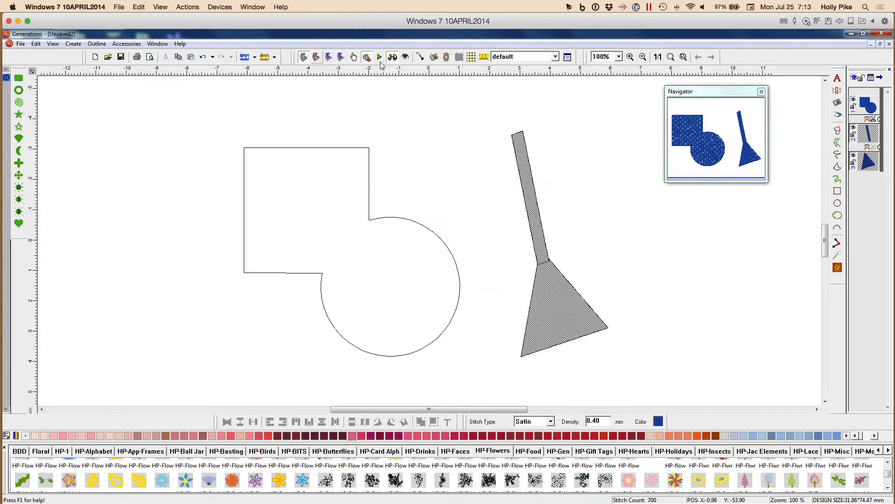
pyautogui.rightClick(562, 299)
pyautogui.click(599, 382)
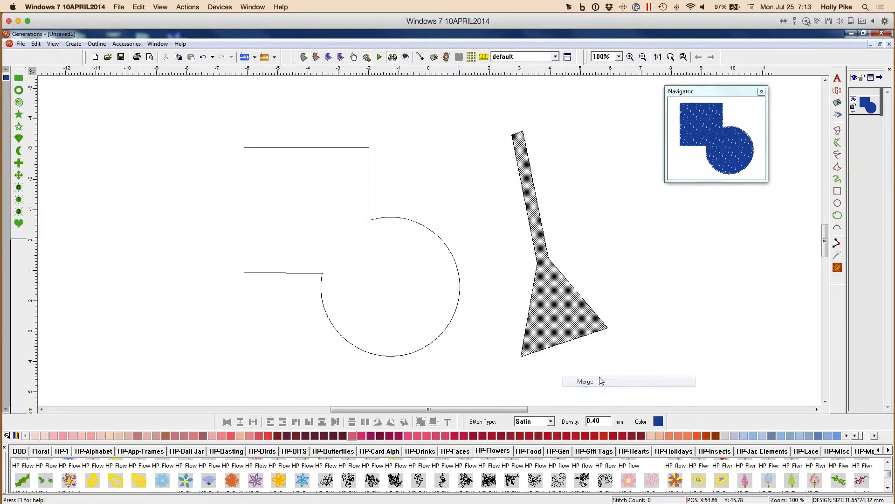
pyautogui.click(838, 268)
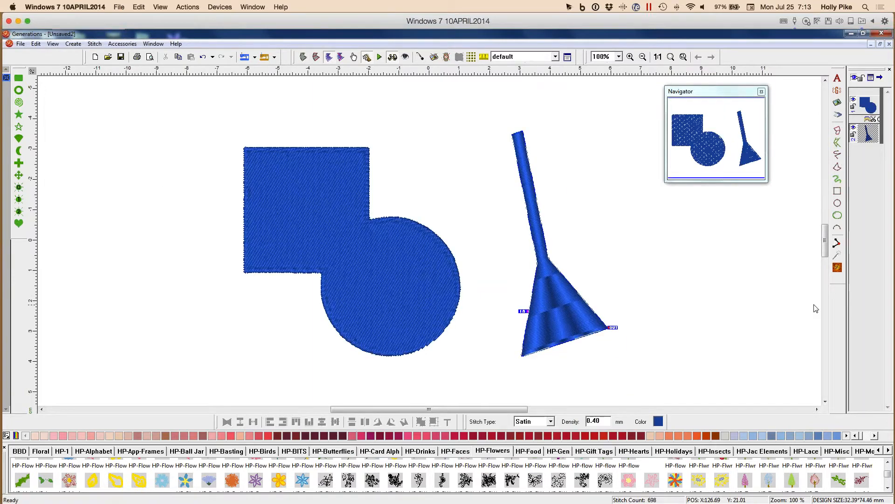
pyautogui.moveTo(568, 331); pyautogui.dragTo(551, 320)
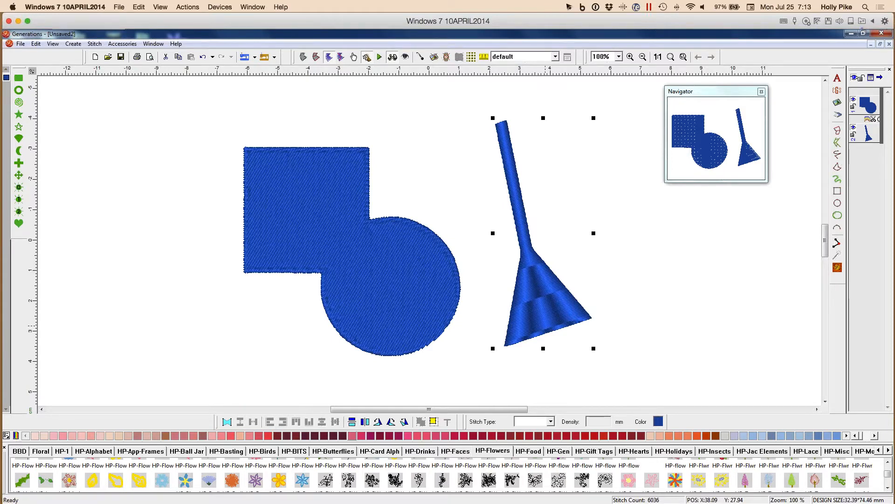
# Delete the merged satin object and the merged rectangle-circle shape to clear the design.
pyautogui.press('Delete')
pyautogui.click(429, 262)
pyautogui.press('Delete')
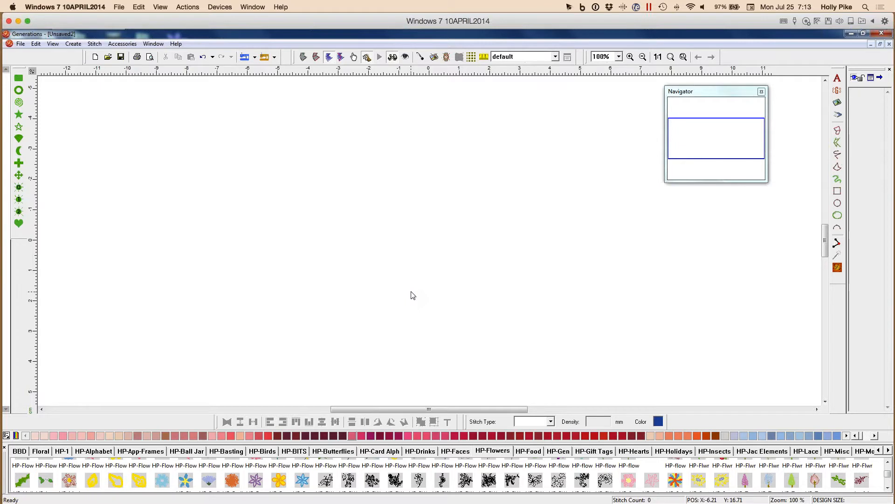
# Draw a Complex Fill circle about 57 mm in diameter and recolour it pink.
pyautogui.click(838, 204)
pyautogui.moveTo(326, 167); pyautogui.dragTo(555, 337)
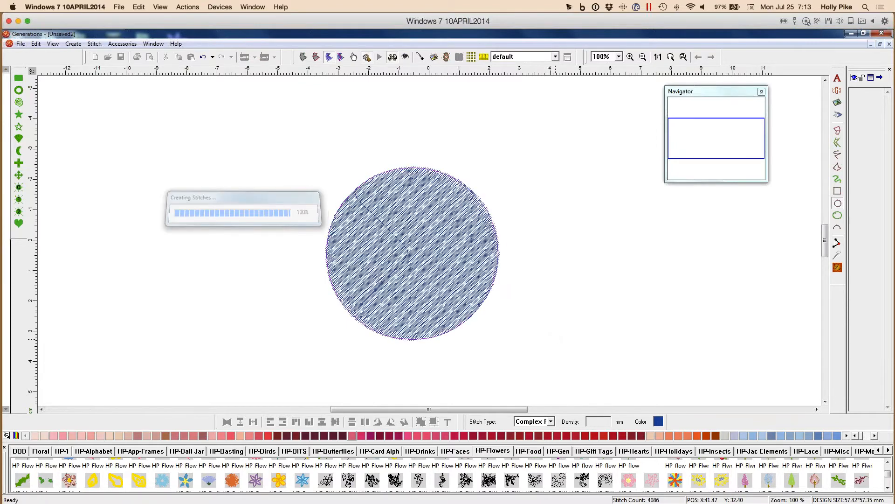
pyautogui.press('Escape')
pyautogui.click(418, 435)
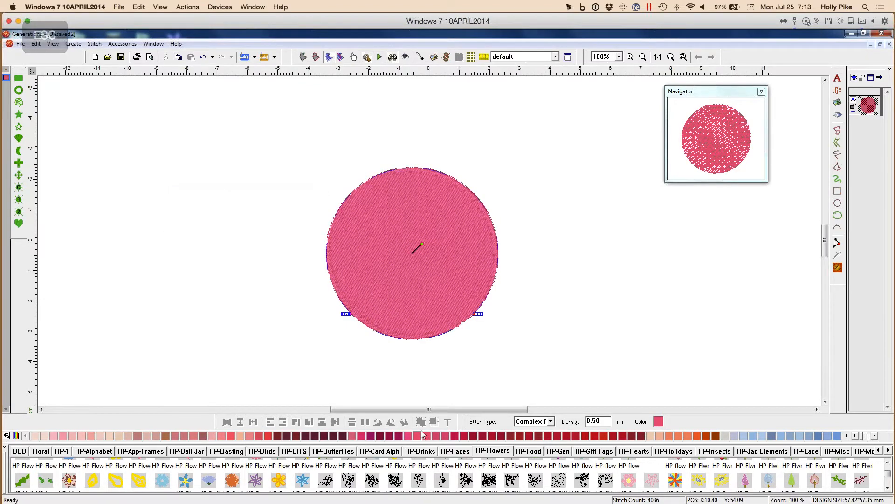
# Draw a blue Complex Fill circle about 31 mm in diameter inside the pink circle and nudge it towards the centre.
pyautogui.click(838, 203)
pyautogui.moveTo(366, 204); pyautogui.dragTo(460, 302)
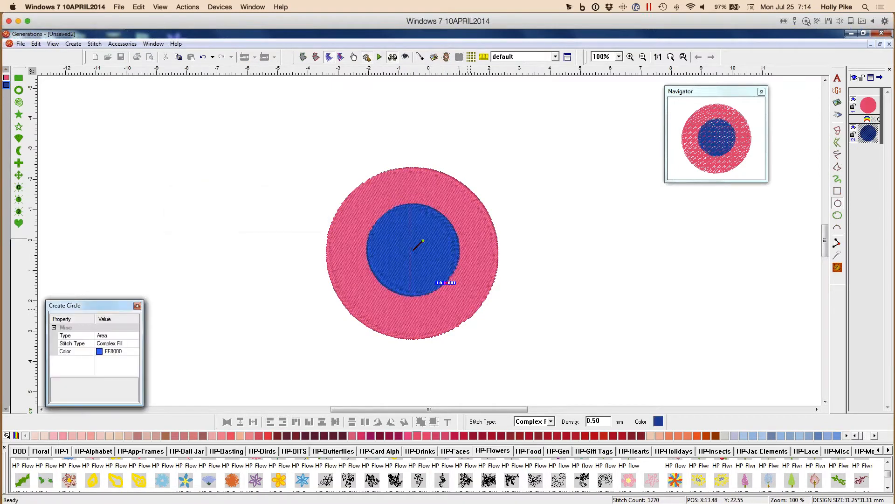
pyautogui.press('Escape')
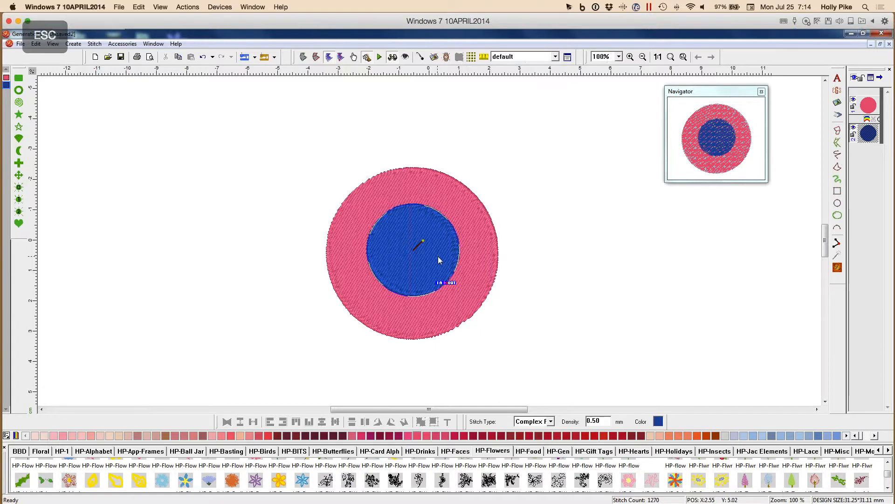
pyautogui.moveTo(452, 261); pyautogui.dragTo(454, 261)
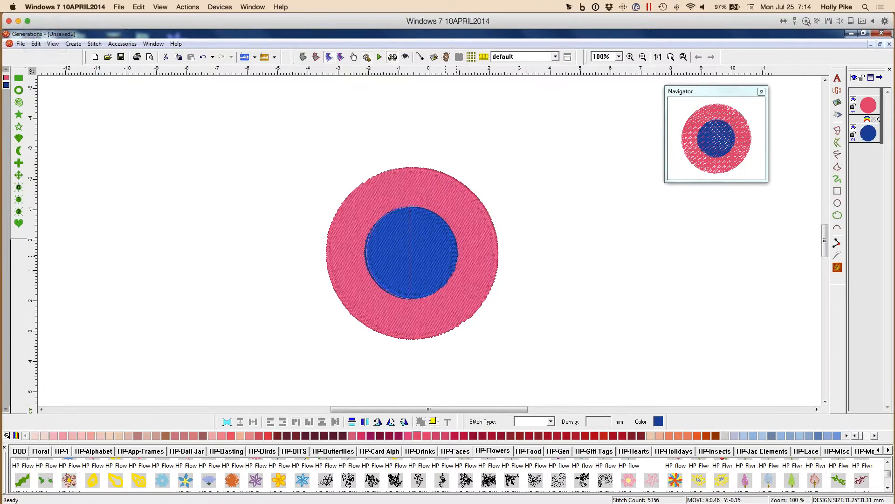
pyautogui.click(507, 254)
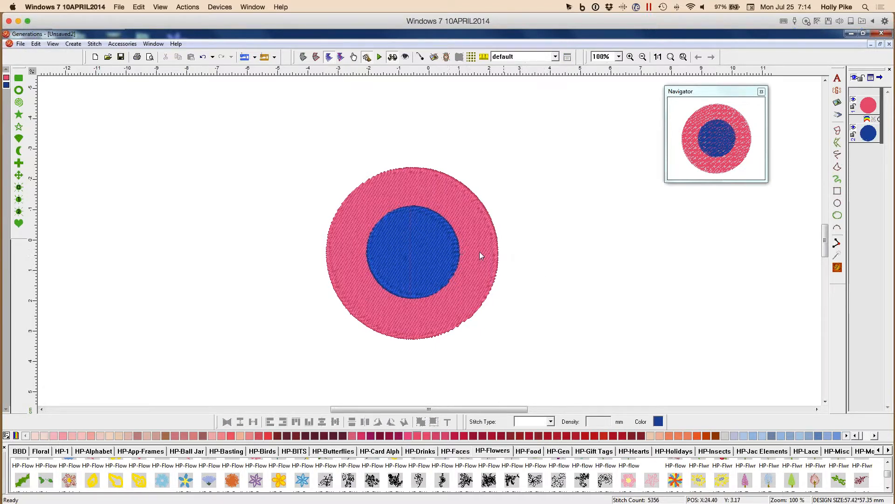
# Create a void in the pink circle from the existing blue circle area in outline mode, and regenerate the stitches.
pyautogui.click(476, 251)
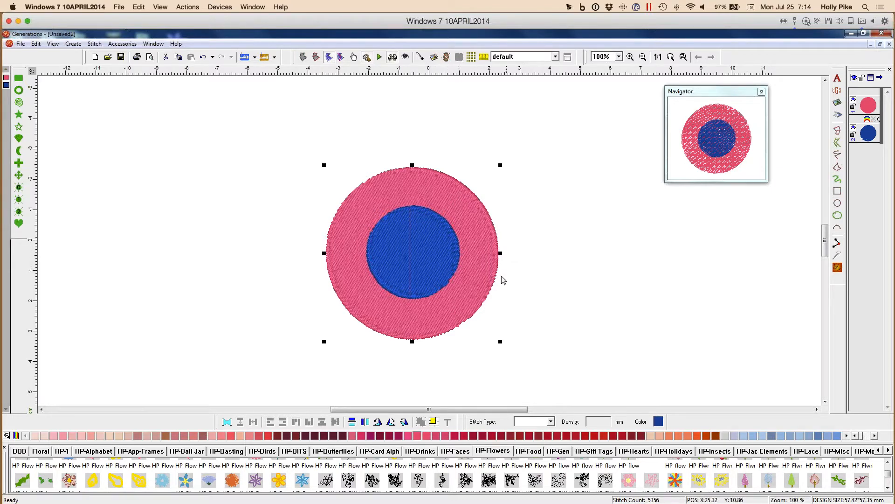
pyautogui.click(472, 215)
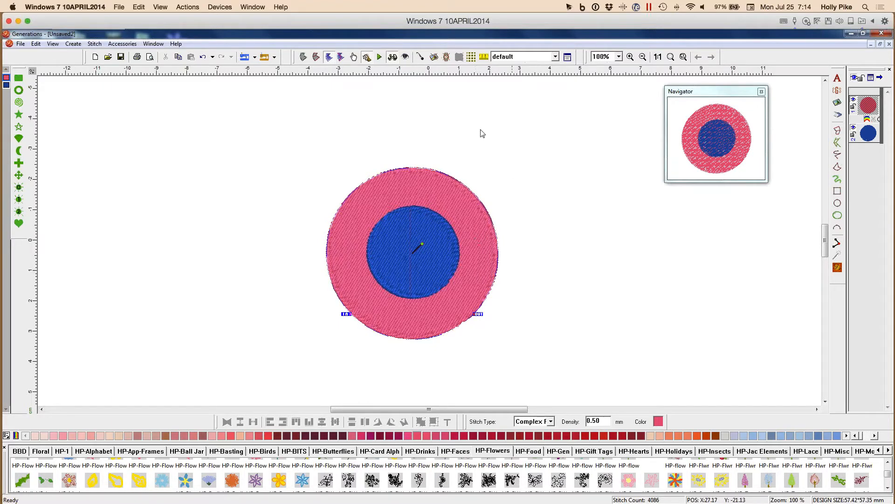
pyautogui.click(304, 58)
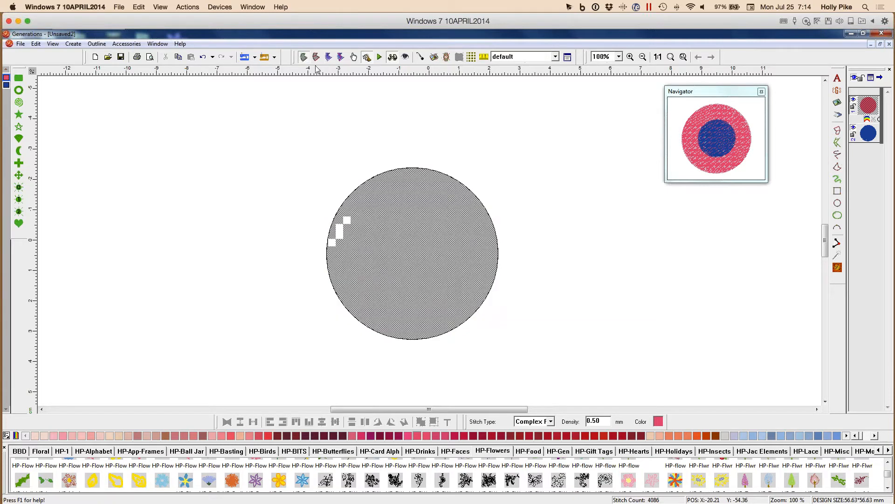
pyautogui.rightClick(487, 262)
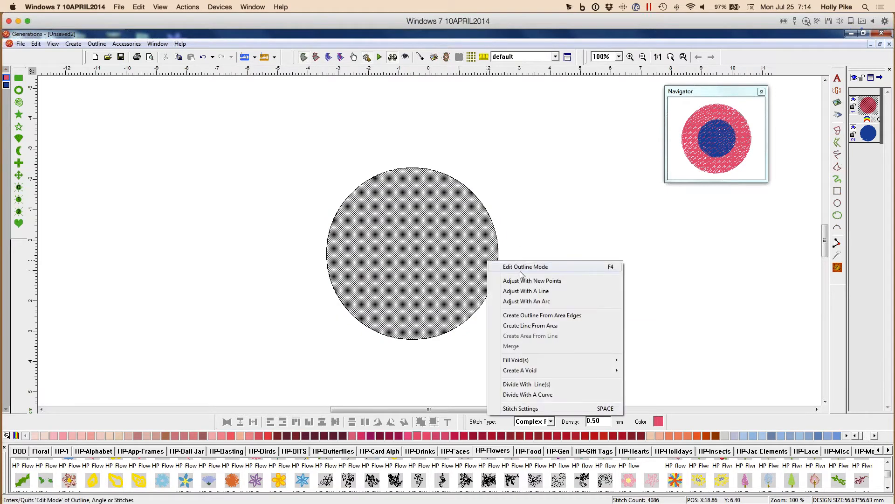
pyautogui.moveTo(550, 374)
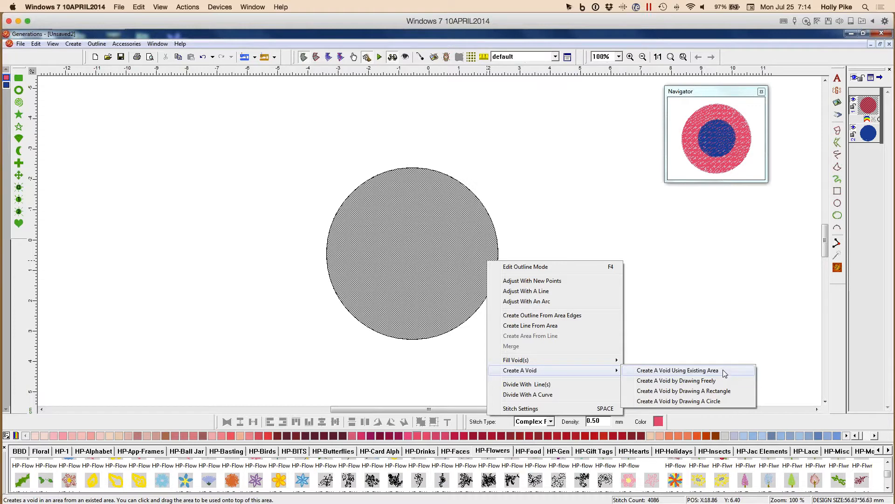
pyautogui.click(677, 373)
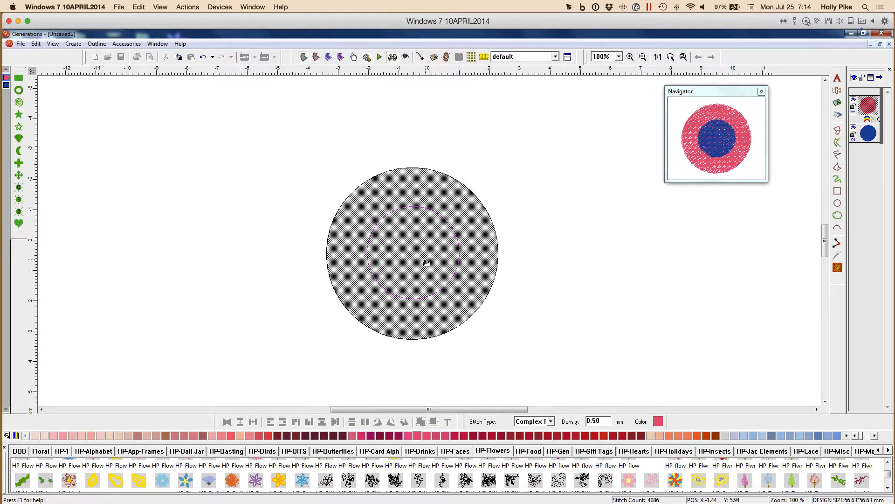
pyautogui.press('Delete')
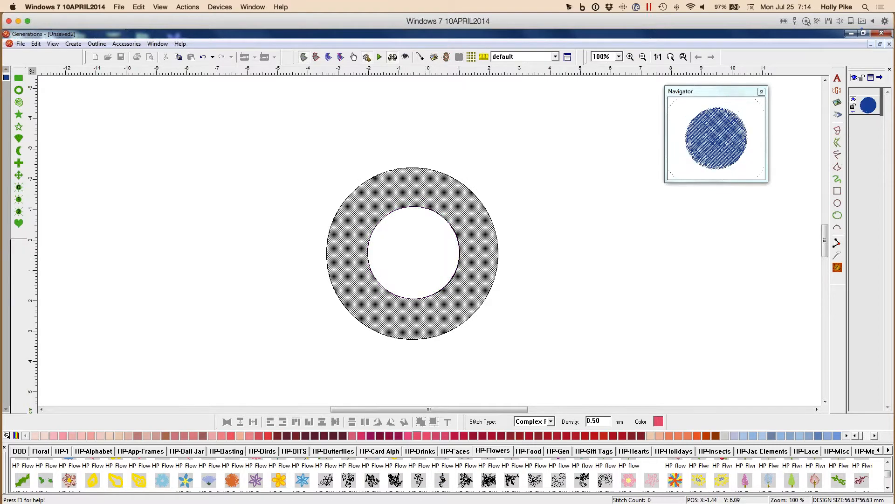
pyautogui.click(837, 267)
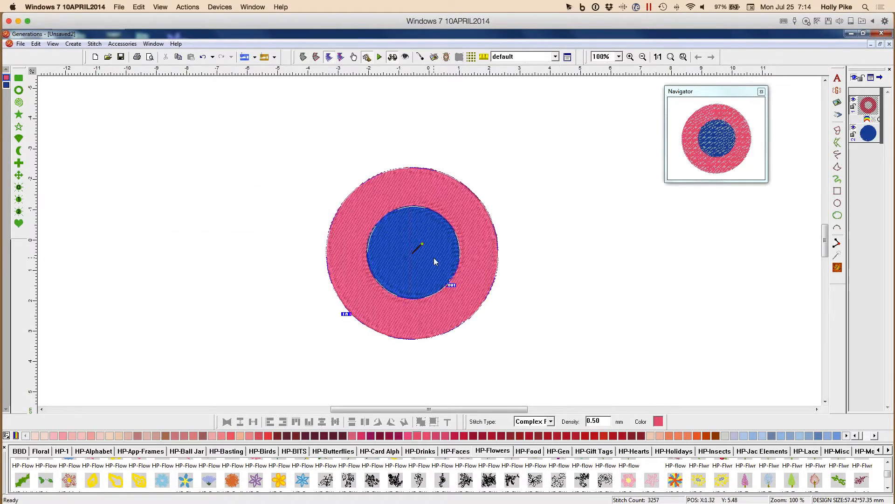
# Move the blue circle out of the pink ring to examine the void, and undo the move.
pyautogui.moveTo(460, 254); pyautogui.dragTo(640, 236)
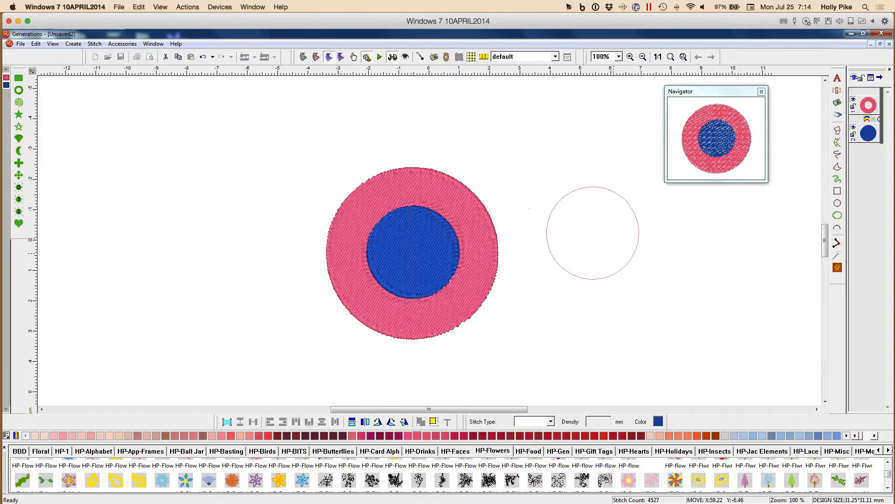
pyautogui.click(545, 338)
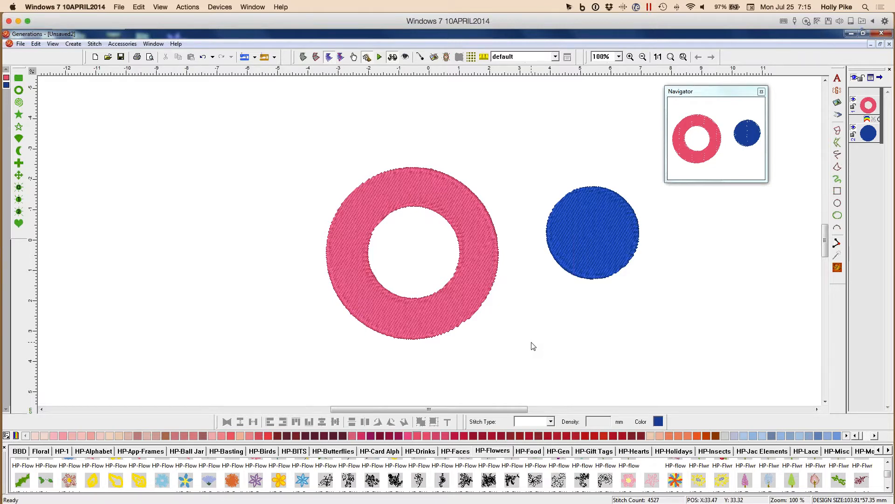
pyautogui.click(466, 283)
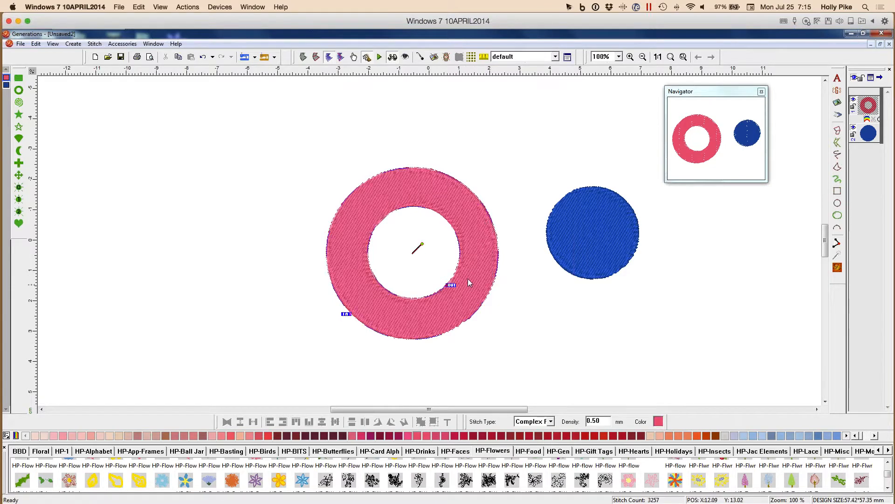
pyautogui.click(201, 57)
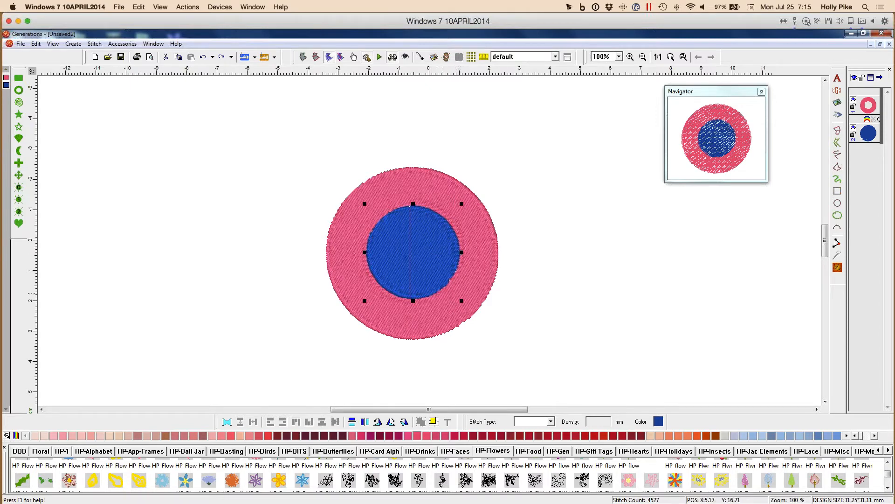
pyautogui.click(204, 57)
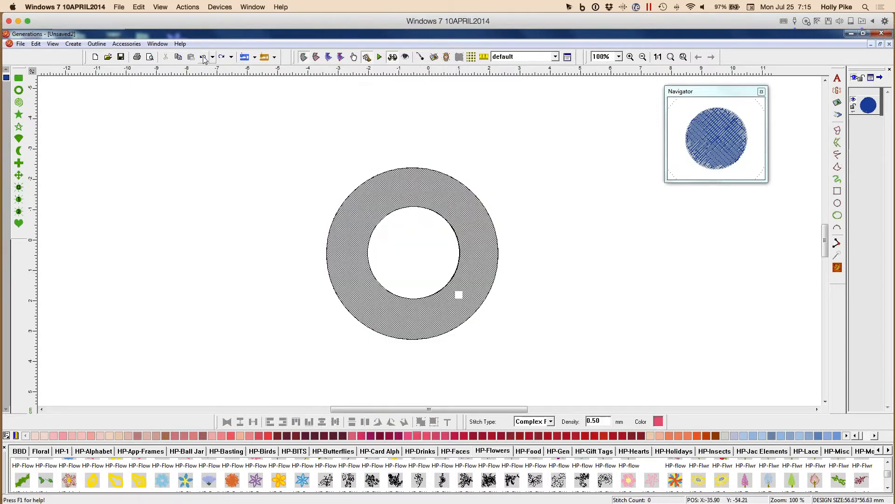
pyautogui.click(222, 57)
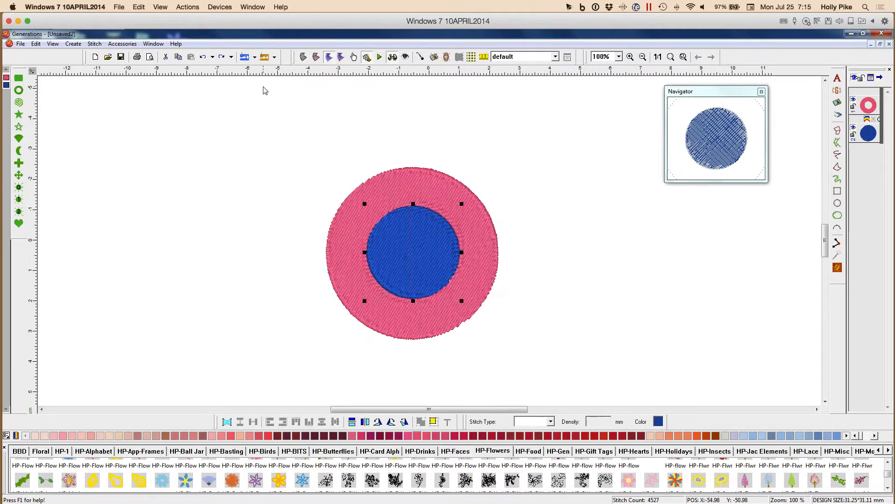
pyautogui.click(513, 275)
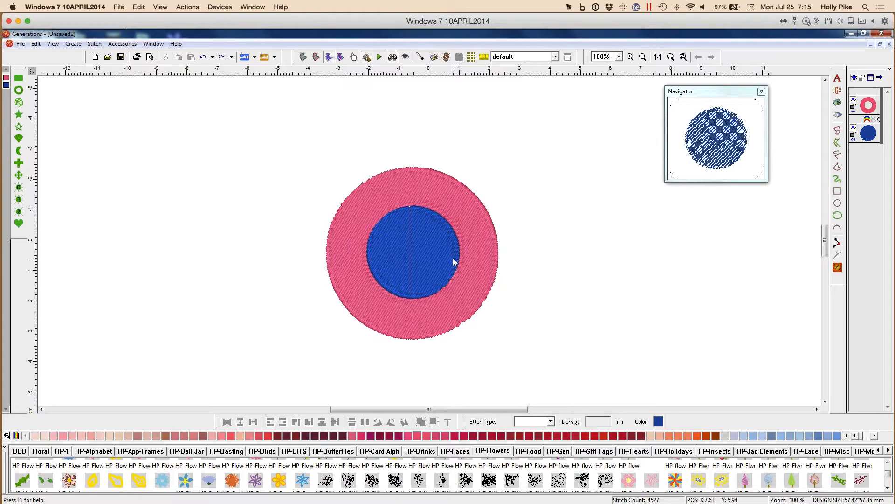
# Shift the blue circle away from the pink ring in two moves to compare both shapes, and undo both moves.
pyautogui.moveTo(435, 248); pyautogui.dragTo(607, 221)
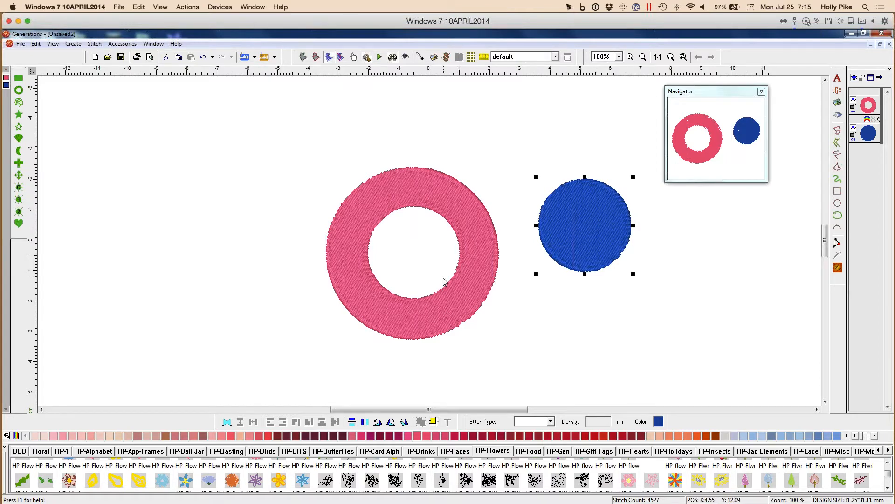
pyautogui.moveTo(598, 236); pyautogui.dragTo(722, 264)
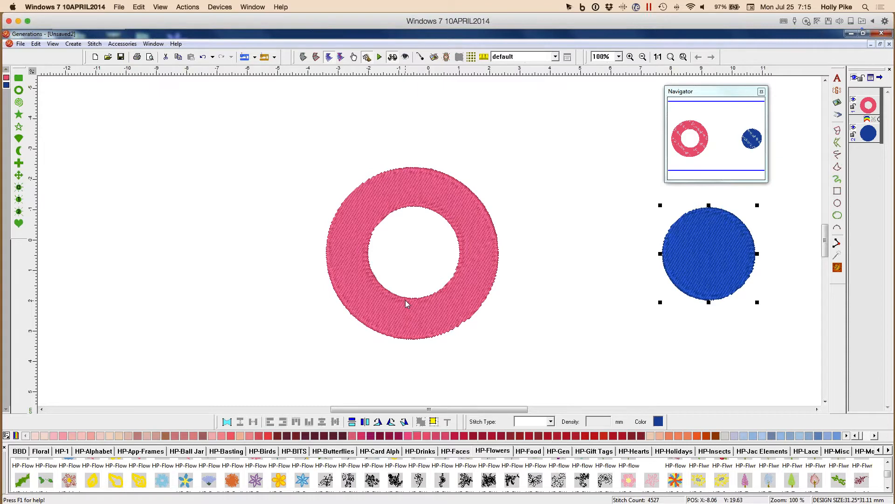
pyautogui.click(203, 57)
pyautogui.click(204, 58)
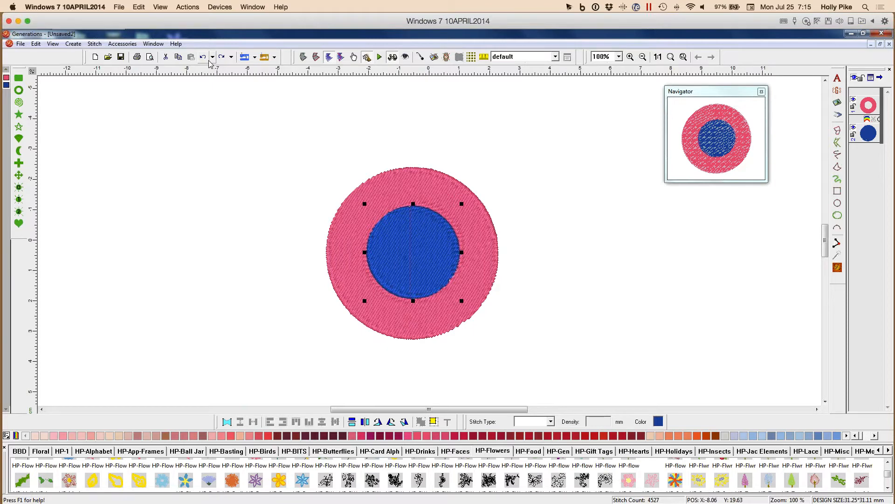
# Merge the pink ring and the blue circle into one object in outline mode with regenerated stitches, and undo the merge.
pyautogui.click(437, 183)
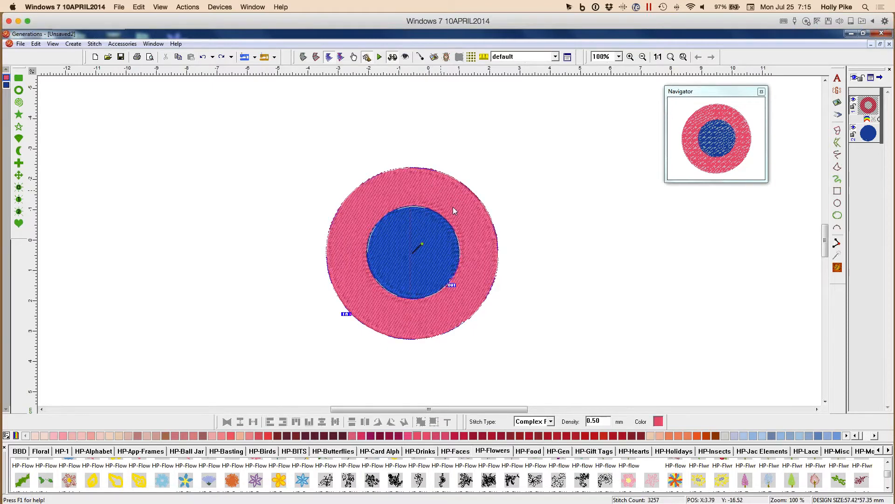
pyautogui.press('Escape')
pyautogui.click(304, 57)
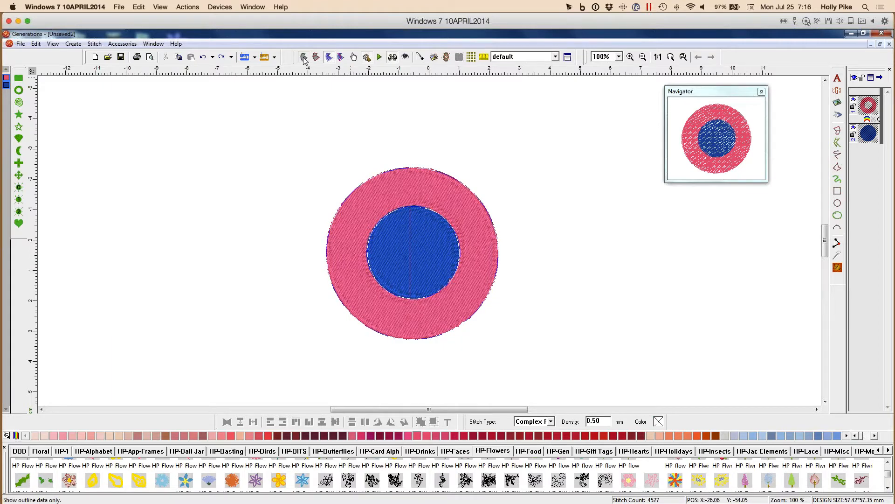
pyautogui.rightClick(476, 254)
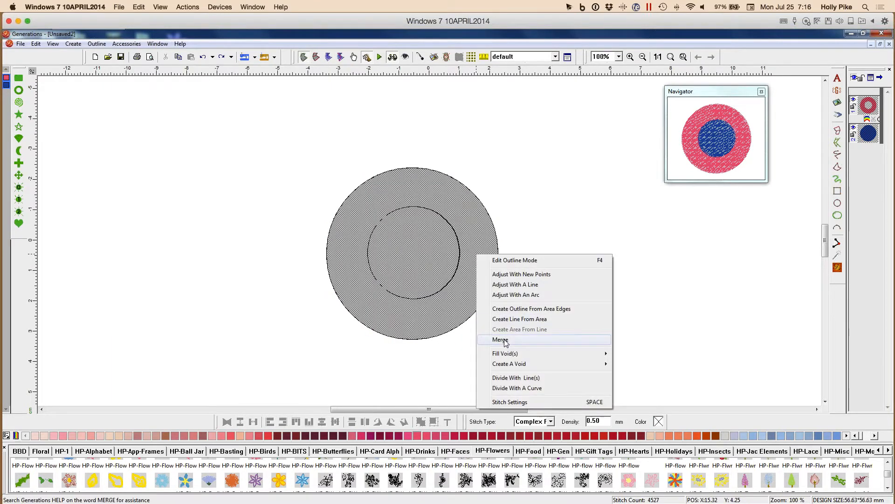
pyautogui.click(507, 342)
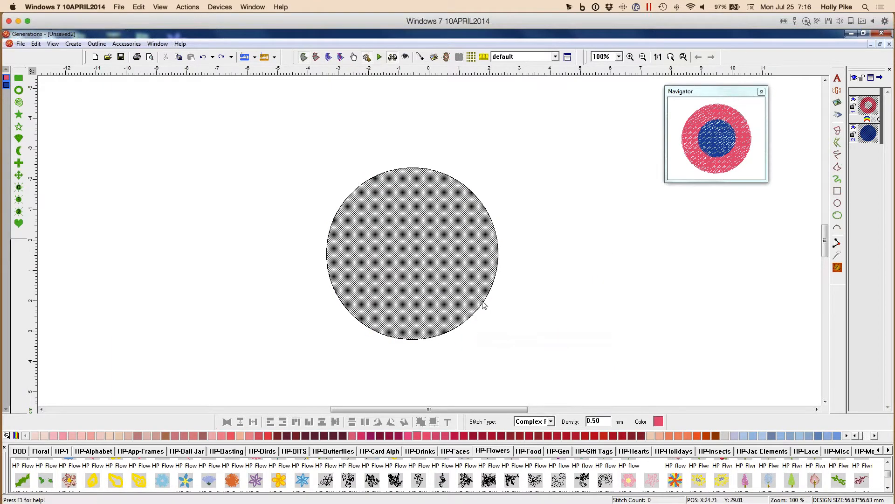
pyautogui.click(838, 267)
pyautogui.click(569, 303)
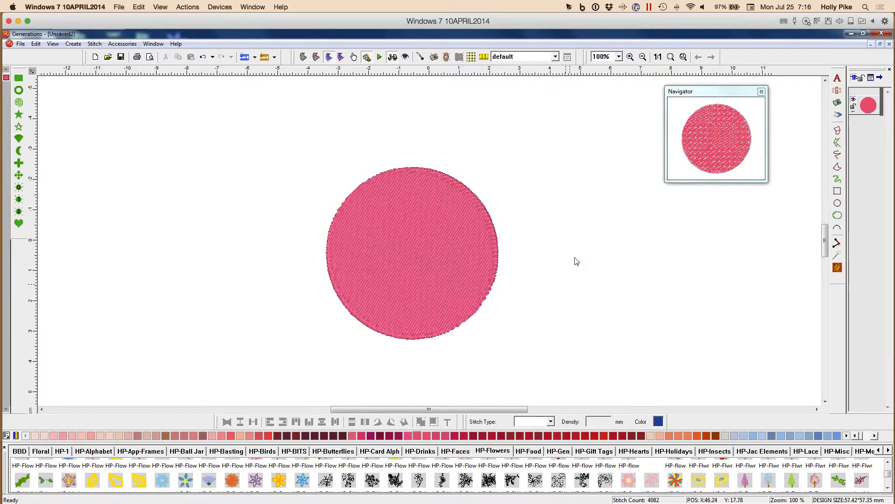
pyautogui.click(202, 56)
pyautogui.click(203, 57)
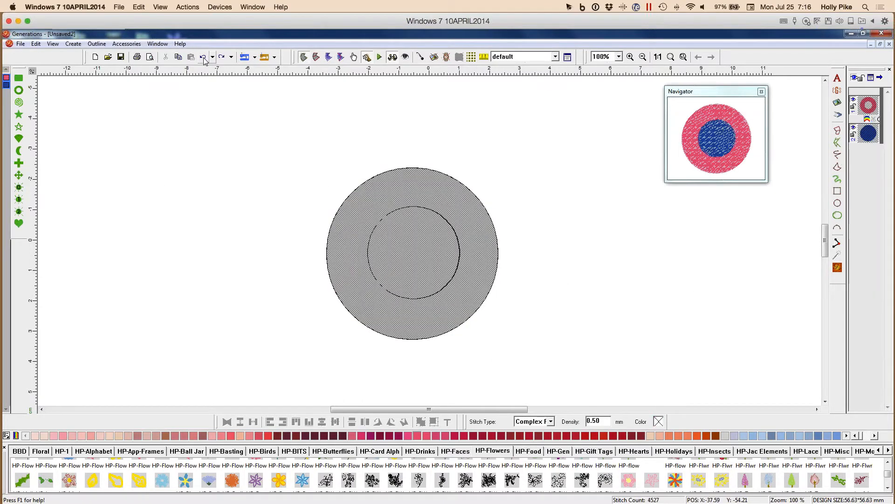
# Regenerate the stitches of both shapes, and delete the blue circle after moving it clear of the pink ring.
pyautogui.click(564, 252)
pyautogui.click(837, 267)
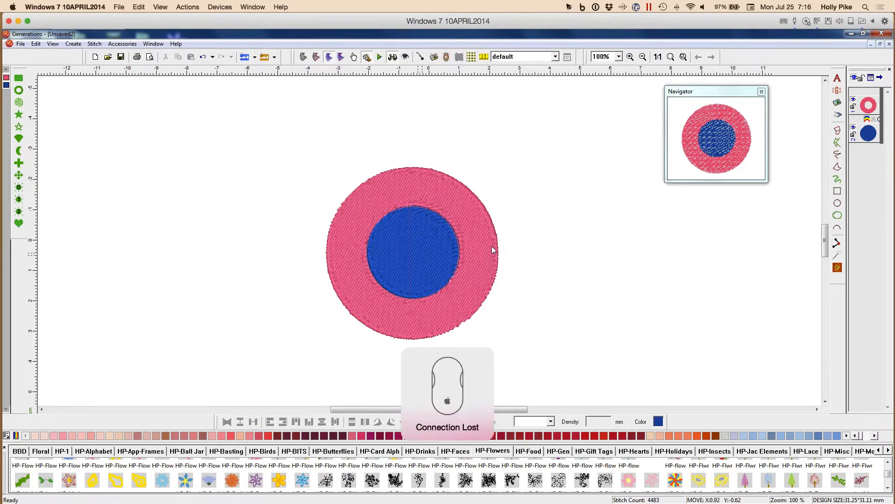
pyautogui.moveTo(672, 261); pyautogui.dragTo(674, 263)
pyautogui.press('Delete')
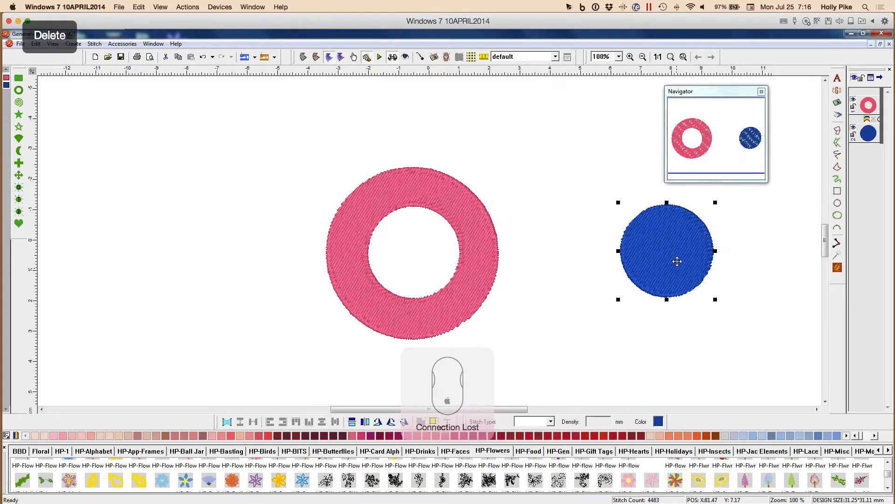
# Fill the single void in the pink ring with Fill A Void in outline mode, and regenerate the stitches.
pyautogui.click(480, 249)
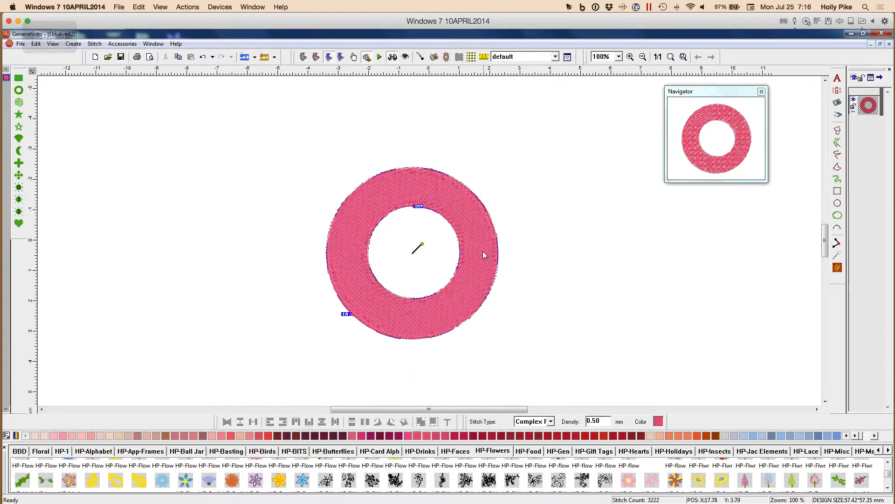
pyautogui.click(304, 58)
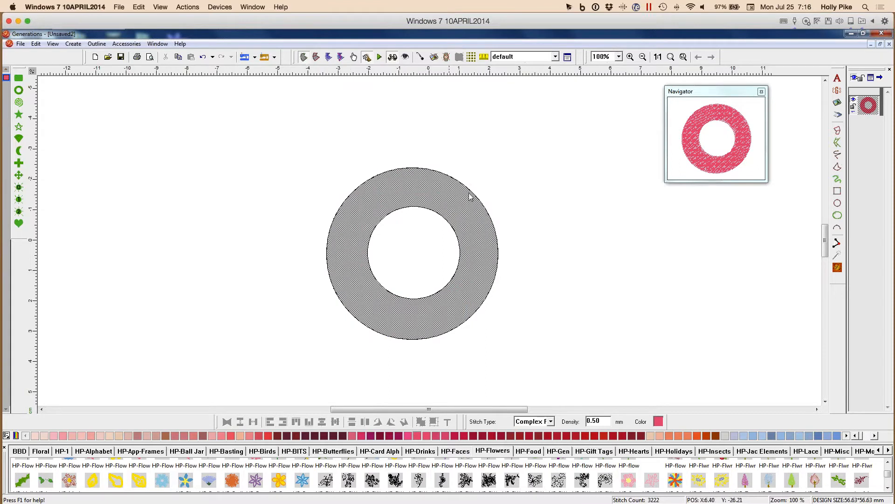
pyautogui.rightClick(479, 257)
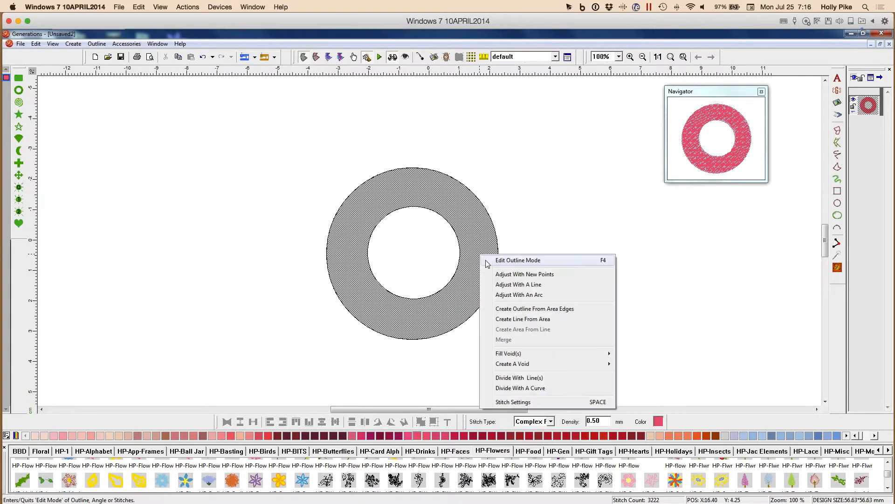
pyautogui.moveTo(532, 354)
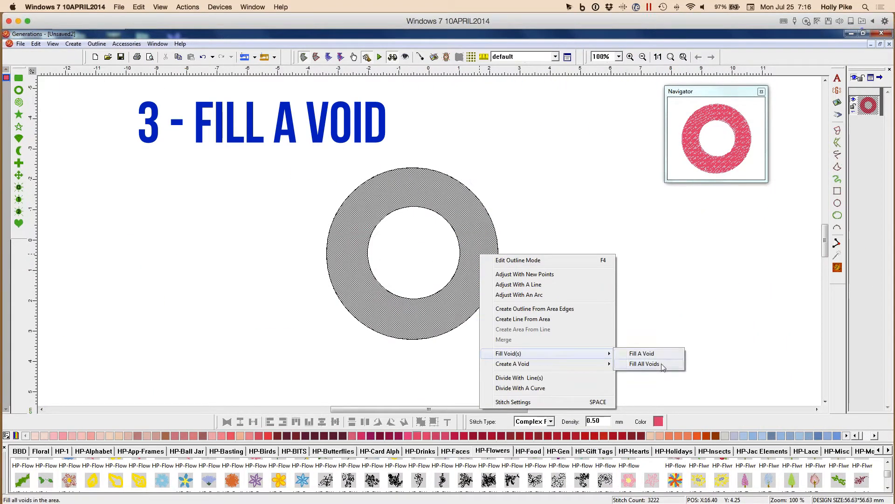
pyautogui.click(648, 354)
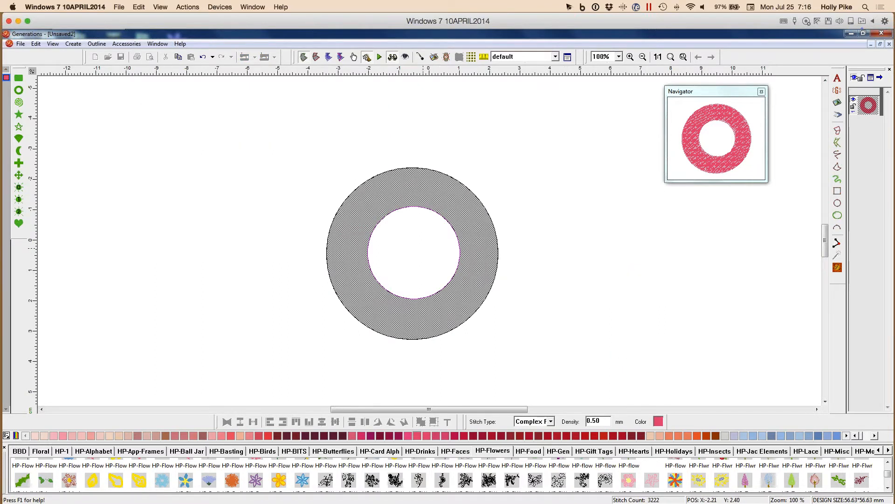
pyautogui.click(425, 252)
pyautogui.click(838, 268)
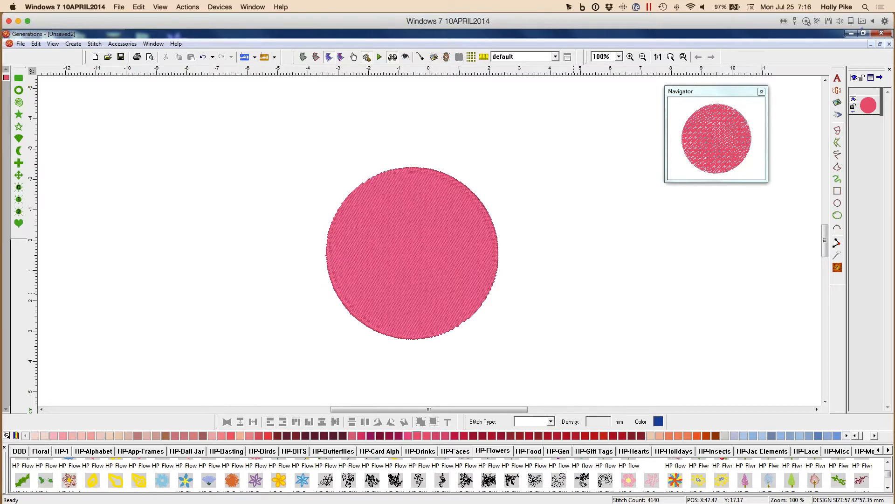
# Create an irregular six-pointed star void in the pink circle by drawing freely in outline mode, and regenerate the stitches.
pyautogui.click(452, 215)
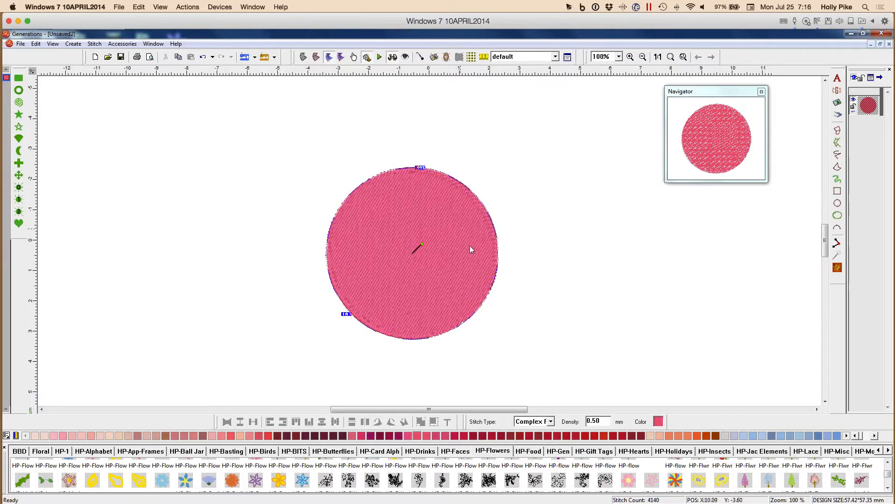
pyautogui.click(302, 58)
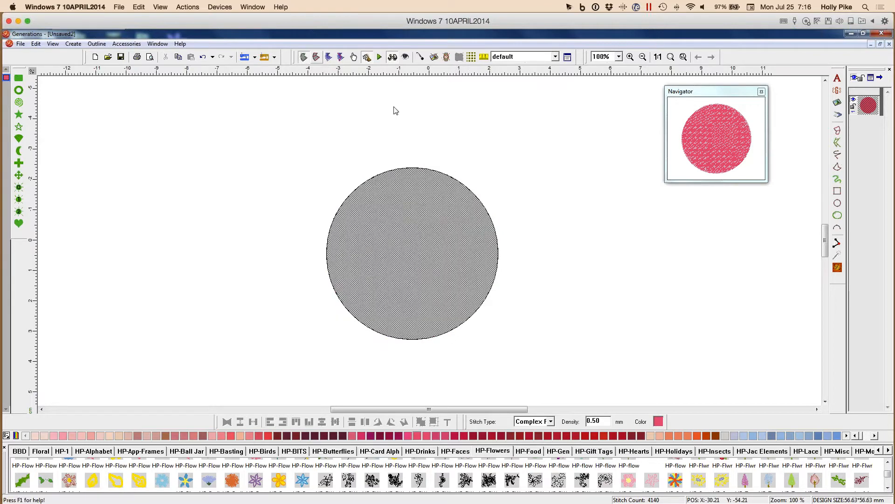
pyautogui.rightClick(441, 260)
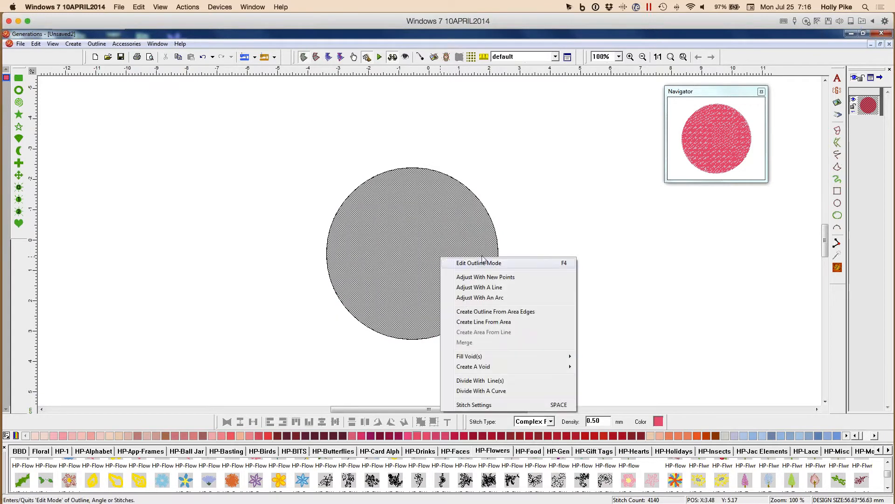
pyautogui.moveTo(522, 369)
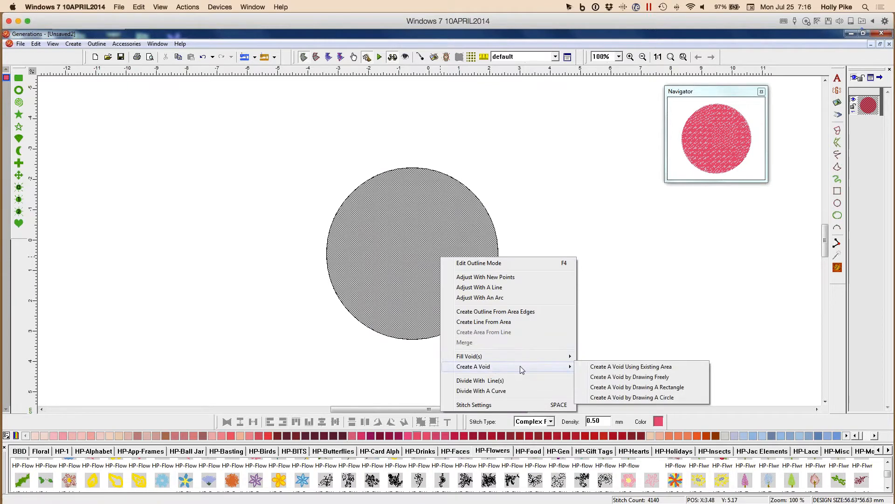
pyautogui.click(666, 377)
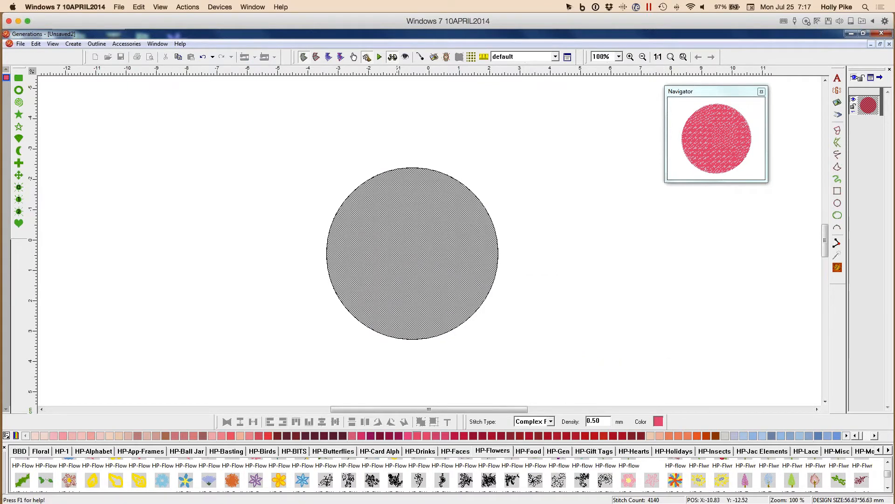
pyautogui.moveTo(394, 227)
pyautogui.mouseDown()
pyautogui.moveTo(357, 254)
pyautogui.moveTo(374, 256)
pyautogui.moveTo(392, 285)
pyautogui.moveTo(391, 308)
pyautogui.mouseUp()
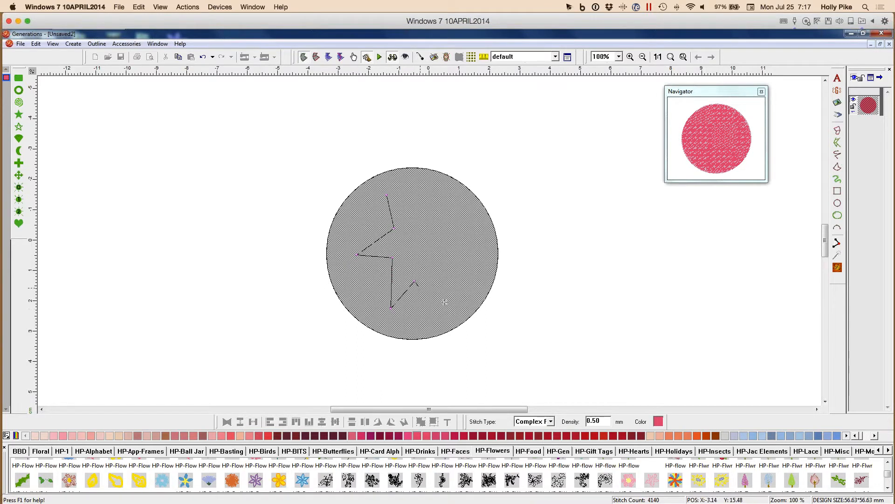
pyautogui.moveTo(447, 304)
pyautogui.mouseDown()
pyautogui.moveTo(432, 264)
pyautogui.moveTo(473, 261)
pyautogui.moveTo(428, 244)
pyautogui.moveTo(449, 198)
pyautogui.moveTo(418, 232)
pyautogui.moveTo(395, 179)
pyautogui.moveTo(394, 199)
pyautogui.mouseUp()
pyautogui.press('Return')
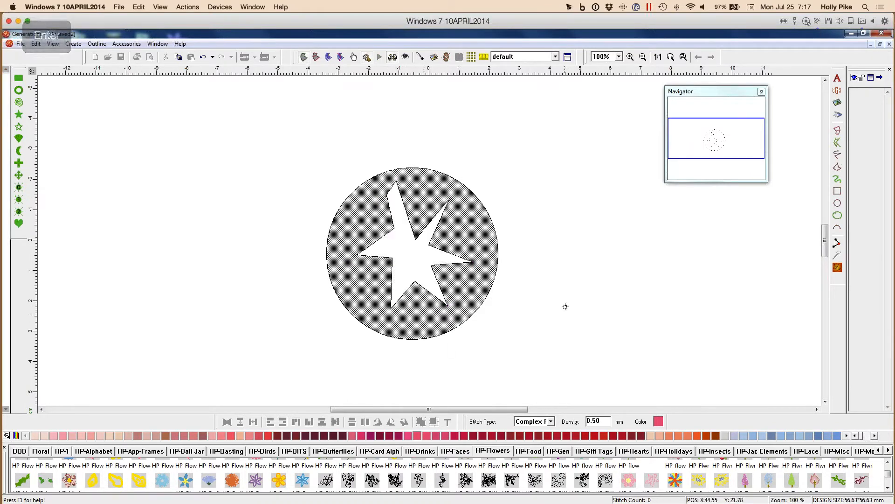
pyautogui.press('Escape')
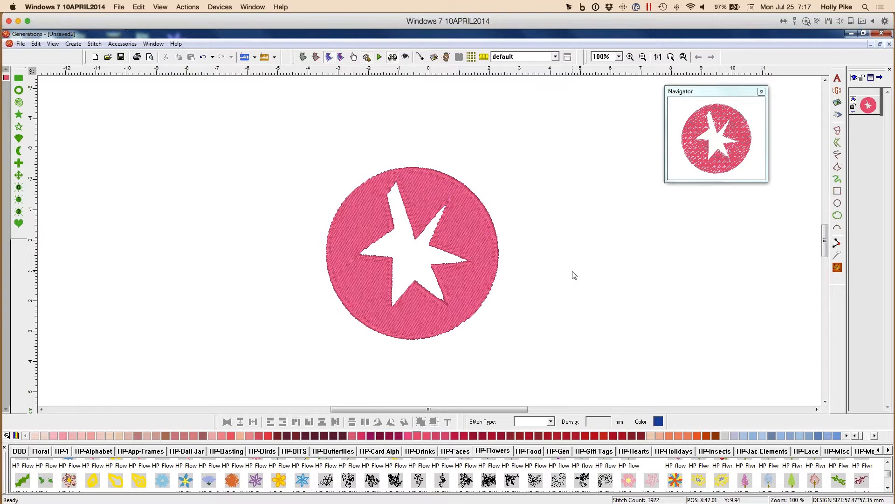
pyautogui.press('Escape')
# Fill the star-shaped void of the pink circle in outline mode, and regenerate its stitches.
pyautogui.click(472, 240)
pyautogui.click(303, 56)
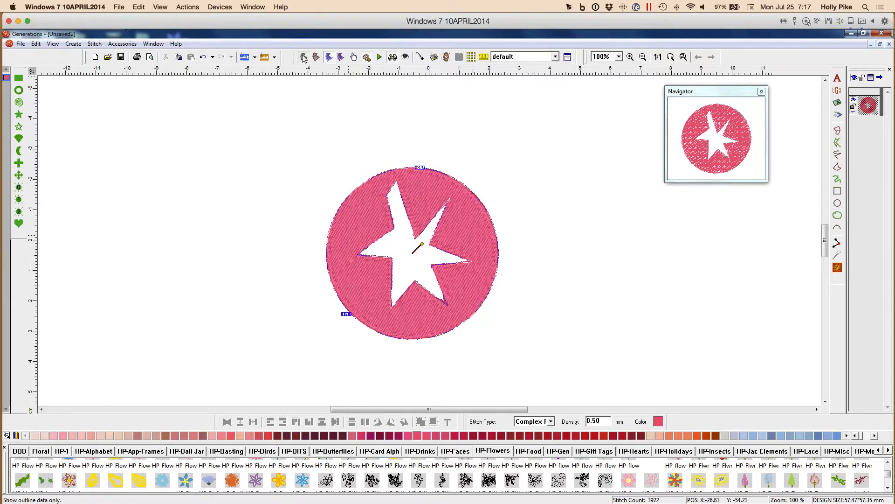
pyautogui.rightClick(480, 243)
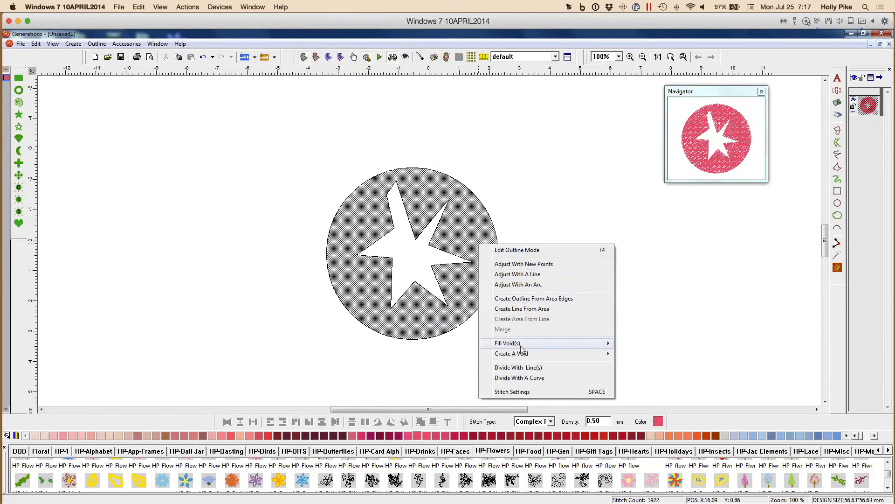
pyautogui.moveTo(536, 344)
pyautogui.click(662, 343)
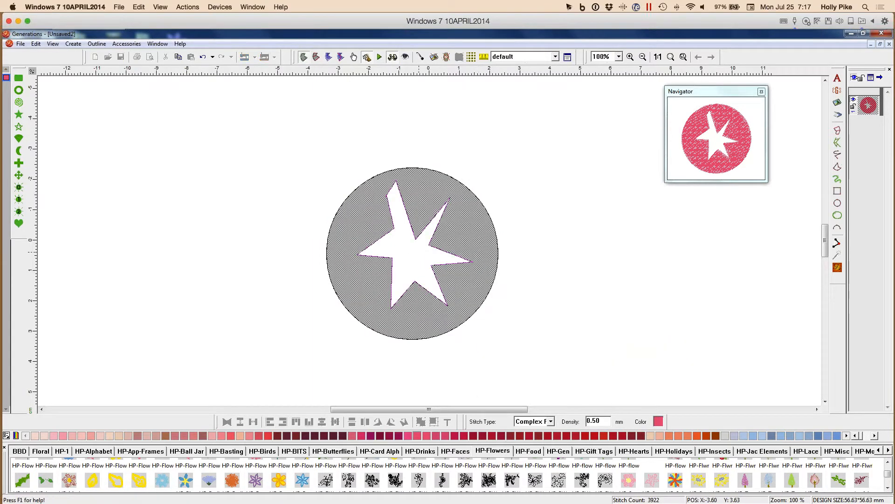
pyautogui.click(837, 268)
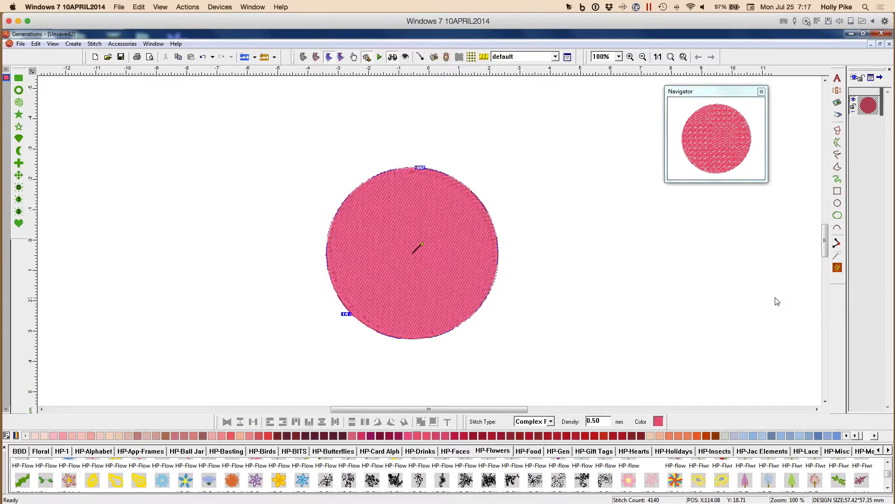
# Create a centred square void in the pink circle with Create A Void by Drawing A Rectangle in outline mode.
pyautogui.click(303, 57)
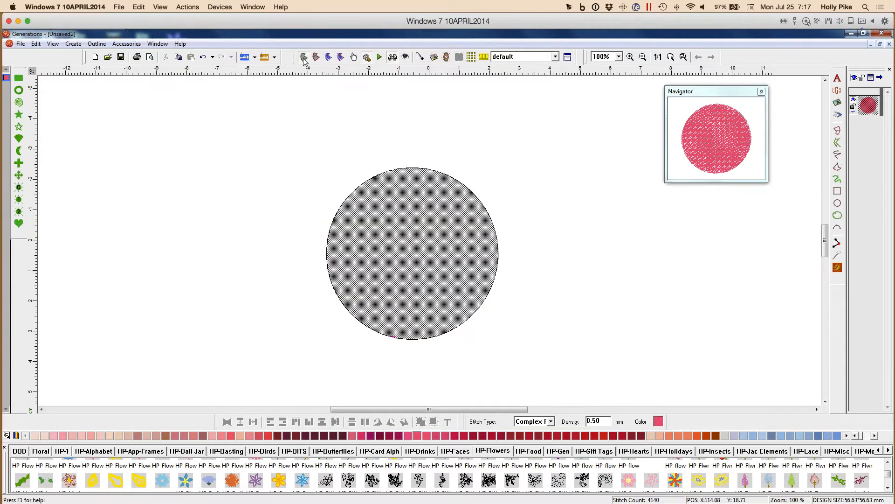
pyautogui.rightClick(438, 256)
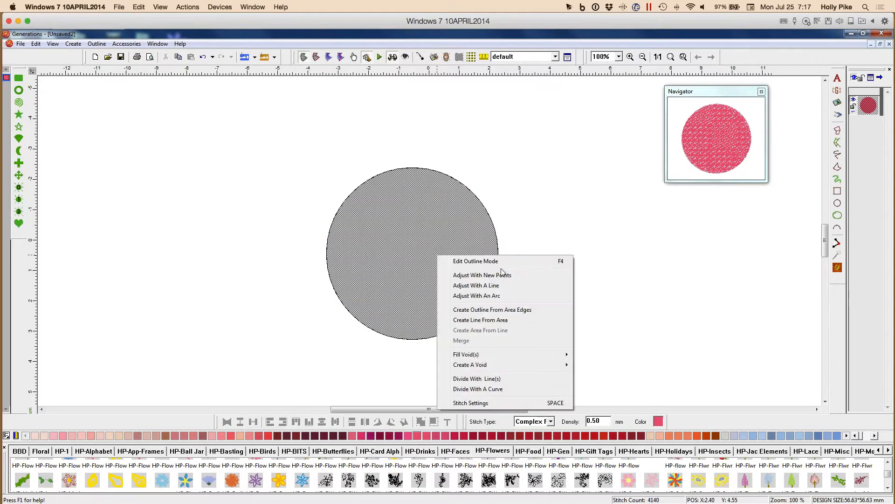
pyautogui.moveTo(567, 365)
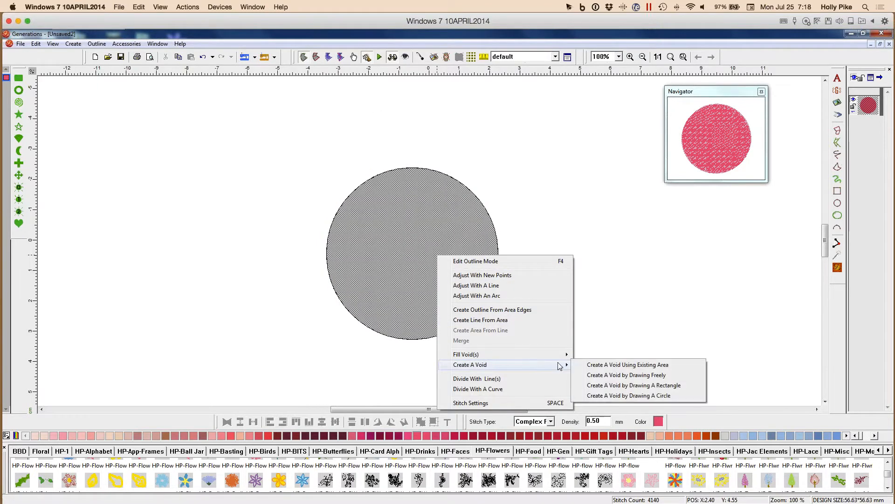
pyautogui.click(671, 385)
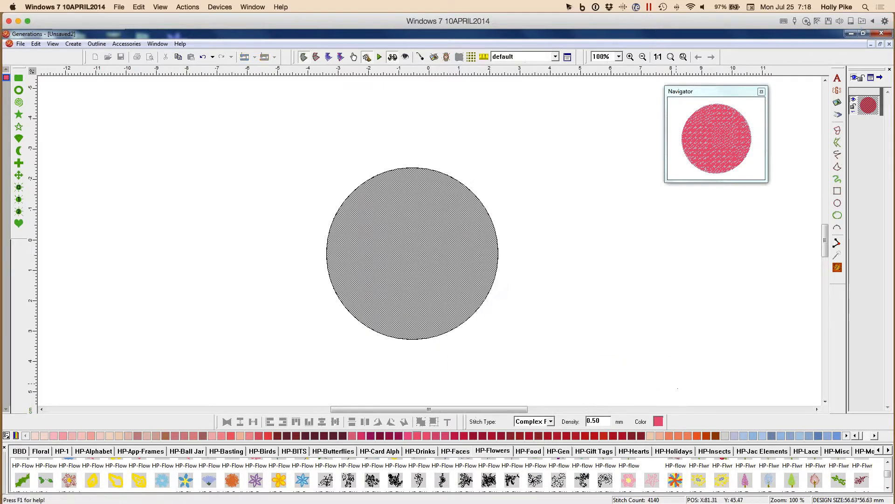
pyautogui.moveTo(376, 215); pyautogui.dragTo(410, 250)
pyautogui.moveTo(442, 283); pyautogui.dragTo(454, 293)
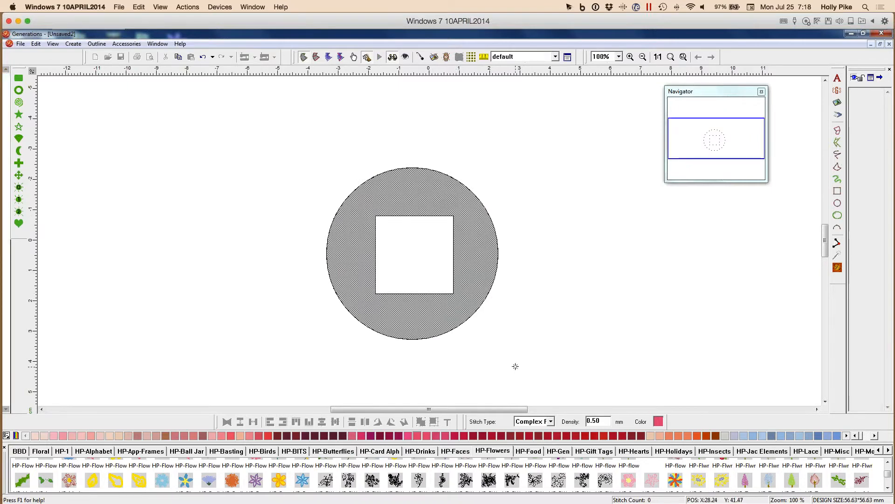
# Regenerate the stitches of the circle with the square void, and delete the object from the workspace.
pyautogui.click(838, 267)
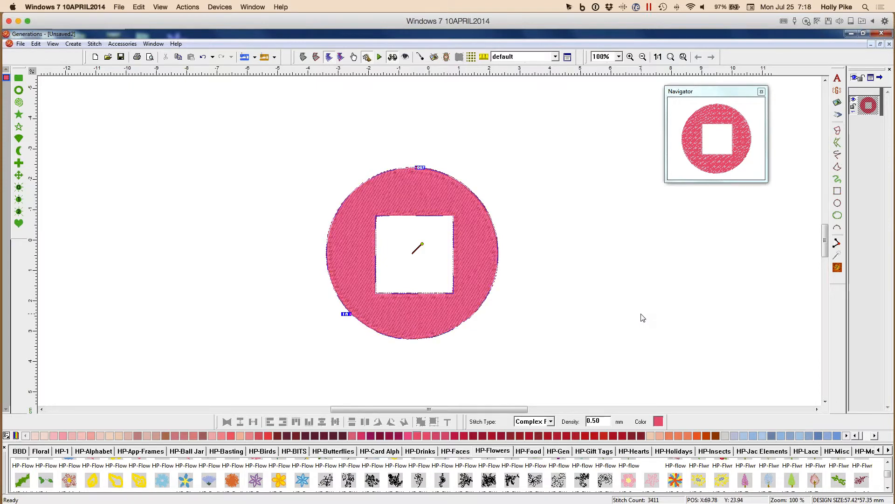
pyautogui.press('Escape')
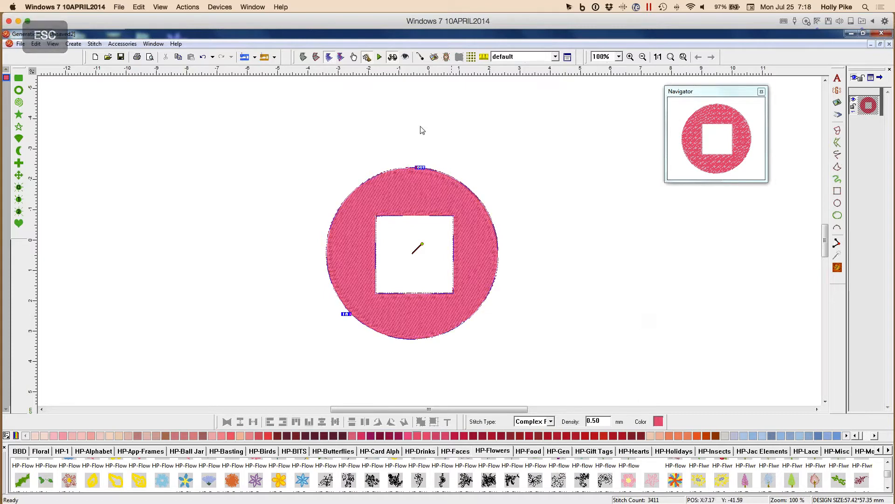
pyautogui.press('Delete')
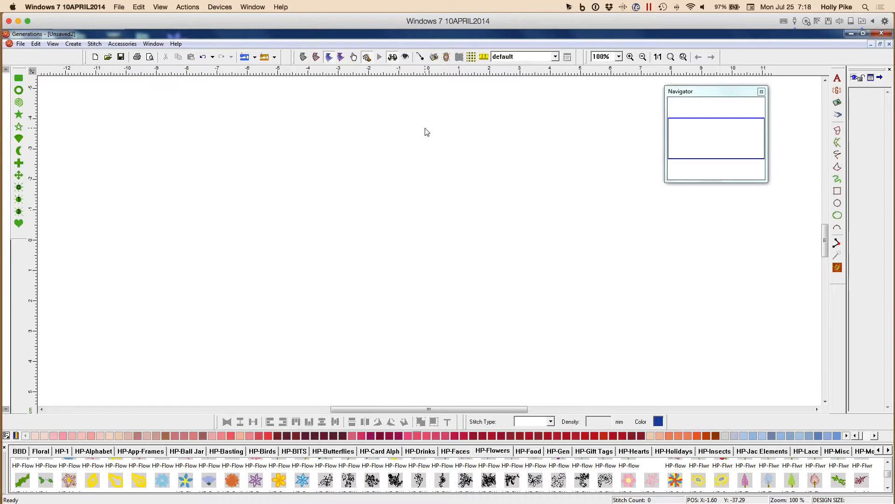
# Place the pink six-petal flower, the fan-shaped blue flower and the blue five-petal flower from the HP-Flowers library, side by side.
pyautogui.moveTo(629, 475); pyautogui.dragTo(567, 284)
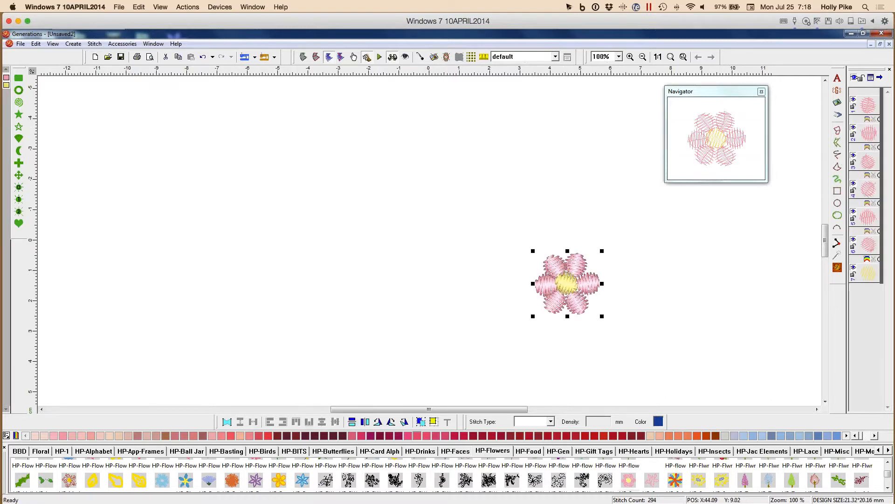
pyautogui.moveTo(209, 477); pyautogui.dragTo(277, 289)
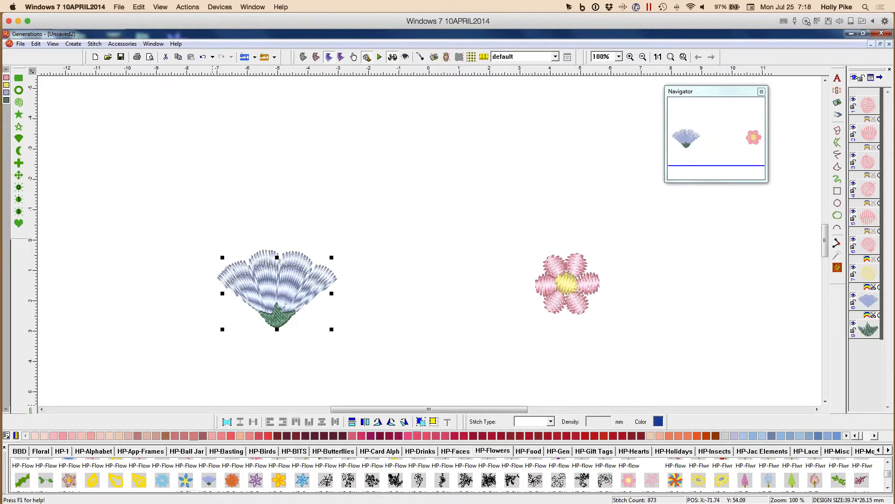
pyautogui.moveTo(185, 480); pyautogui.dragTo(142, 304)
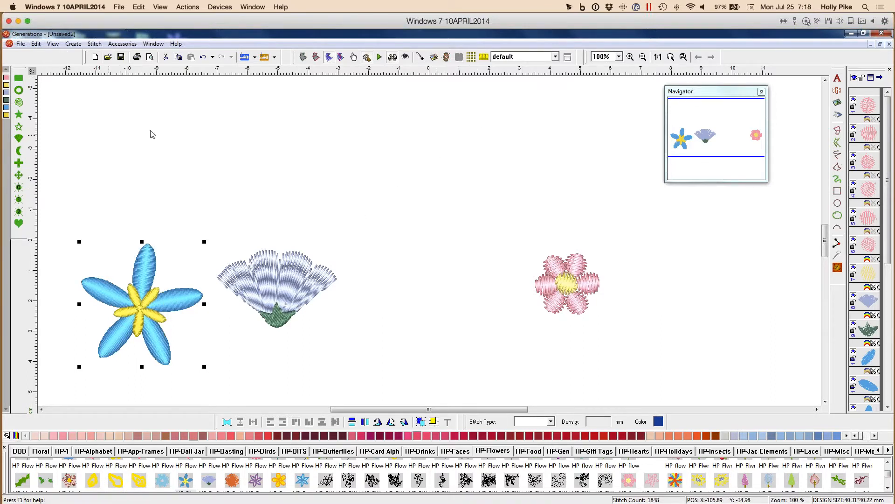
# Delete all three flower designs, leaving the workspace empty.
pyautogui.click(569, 286)
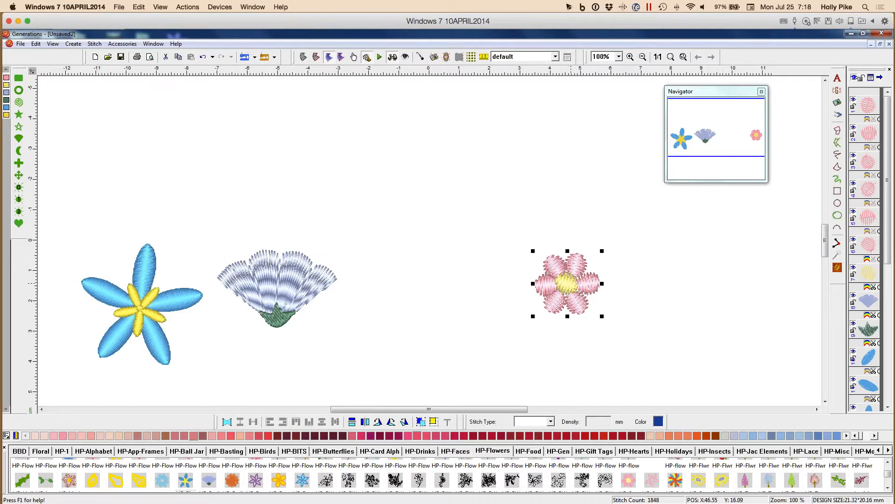
pyautogui.press('Delete')
pyautogui.click(304, 294)
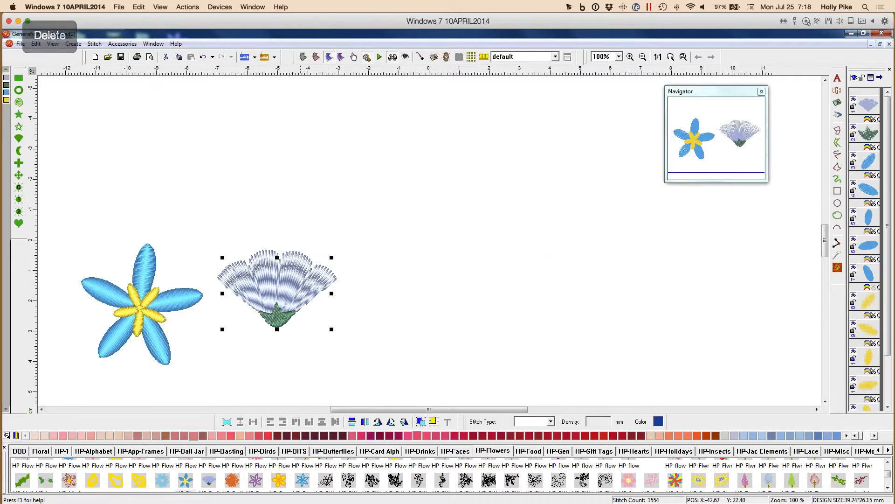
pyautogui.press('Delete')
pyautogui.click(178, 305)
pyautogui.press('Delete')
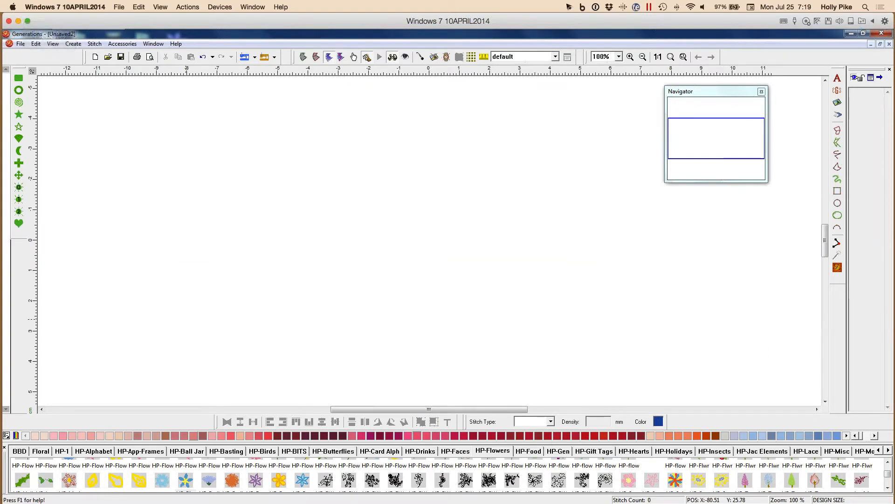
# Place the pink tree and the yellow-orange maple leaf from the HP-Flowers library in the workspace.
pyautogui.moveTo(752, 481); pyautogui.dragTo(266, 217)
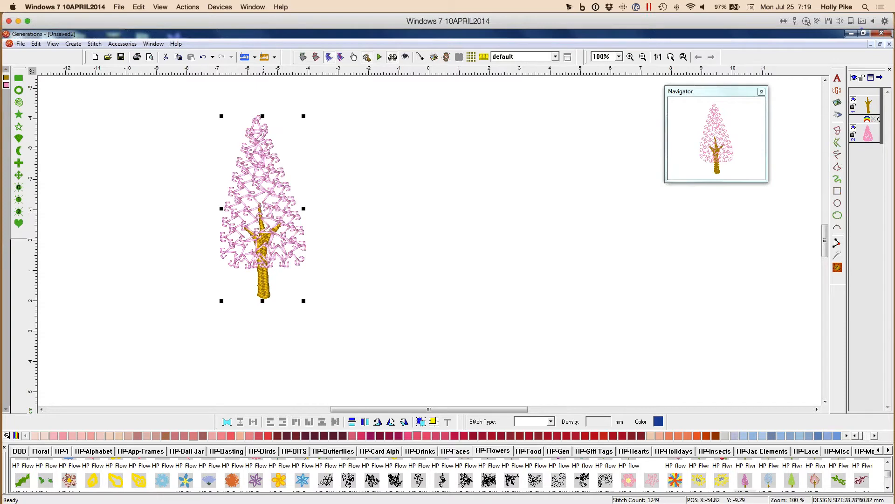
pyautogui.click(888, 483)
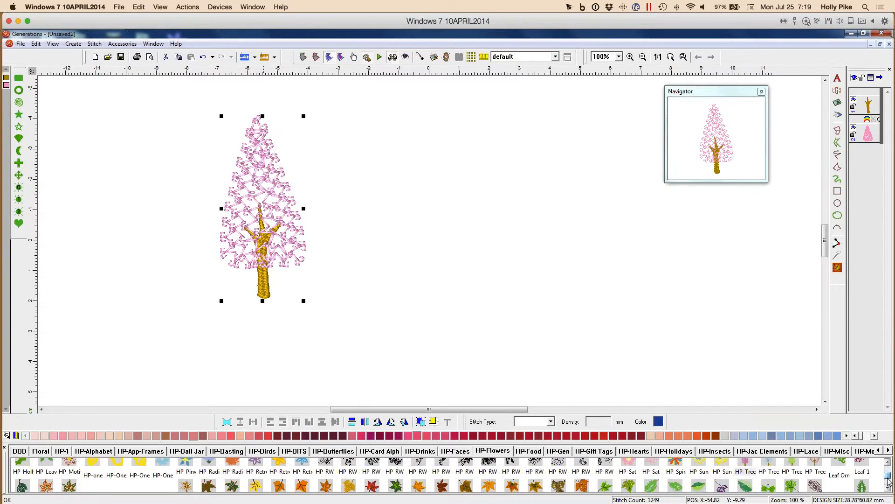
pyautogui.moveTo(536, 480); pyautogui.dragTo(495, 223)
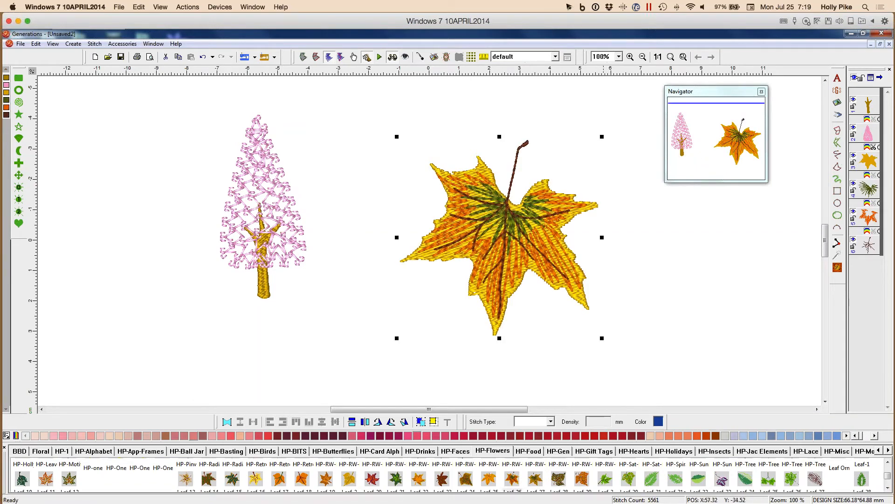
# Shrink the maple leaf to about 27 × 27 mm and enlarge the tree to about 41 × 90 mm, regenerating the stitches of each.
pyautogui.moveTo(602, 136); pyautogui.dragTo(484, 252)
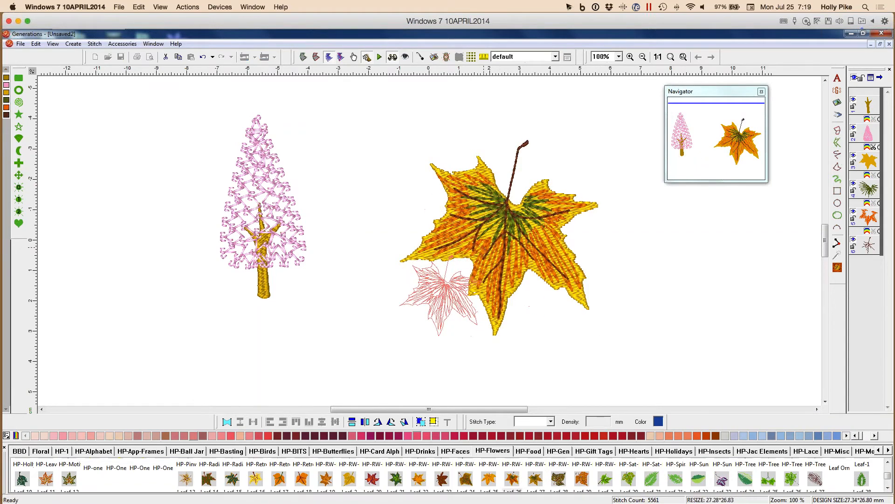
pyautogui.click(837, 268)
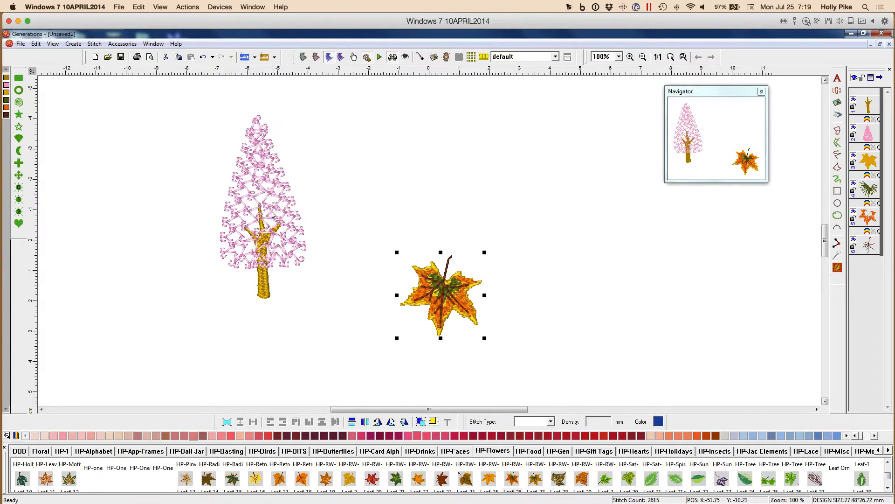
pyautogui.click(273, 215)
pyautogui.moveTo(302, 301); pyautogui.dragTo(341, 388)
pyautogui.click(838, 268)
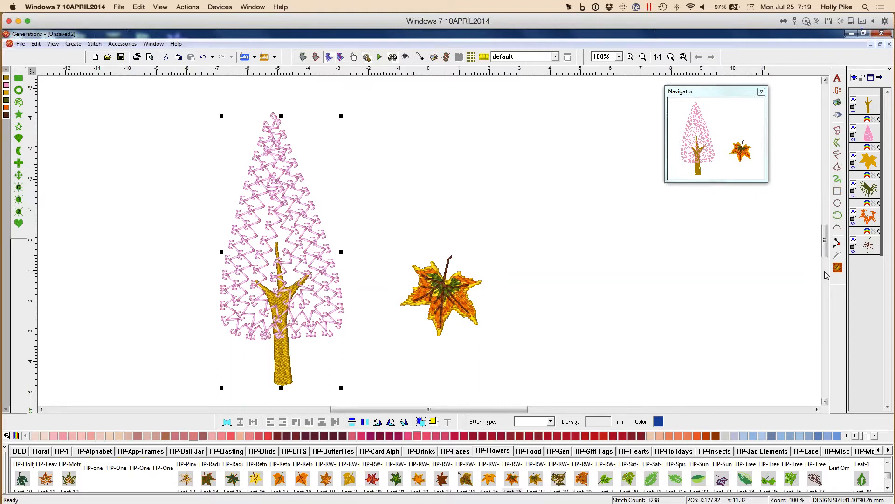
# Delete the tree and the maple leaf, and return to the flower designs in the HP-Flowers library.
pyautogui.press('Delete')
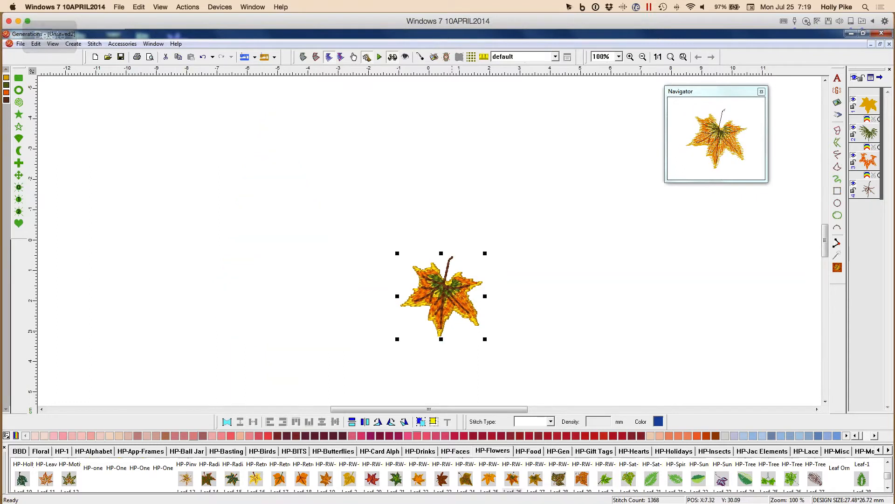
pyautogui.press('Delete')
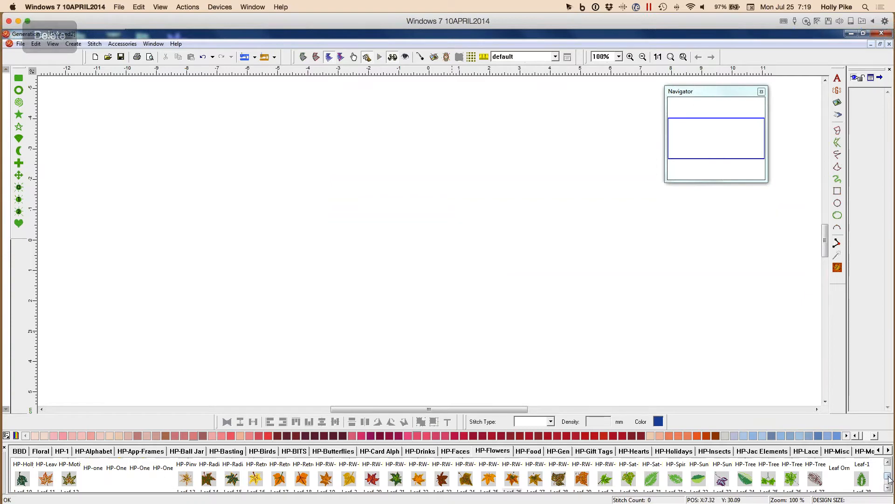
pyautogui.scroll(3, 890, 479)
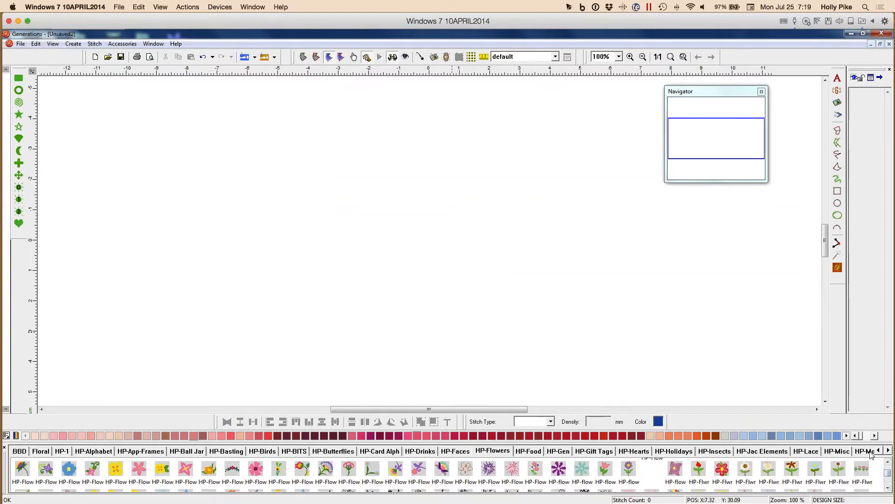
# Place two upright copies of the HP-RW single-stem outline flower from the HP-Flowers library side by side.
pyautogui.click(888, 488)
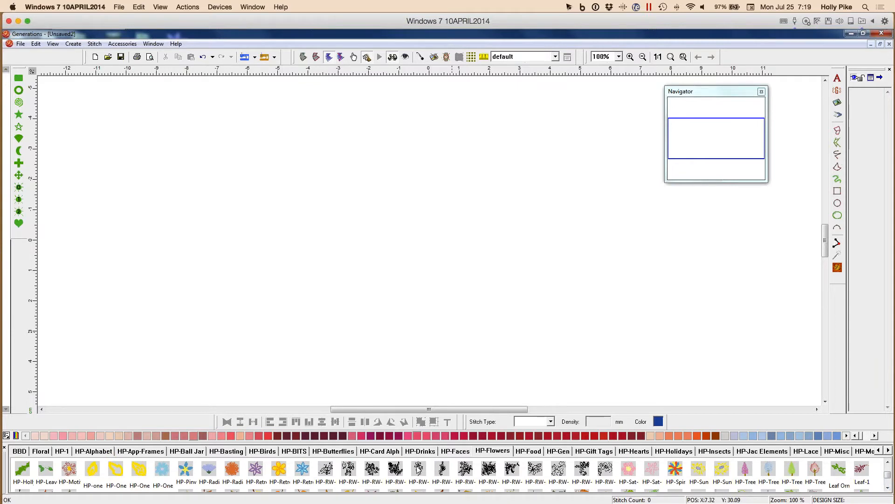
pyautogui.moveTo(418, 468); pyautogui.dragTo(250, 269)
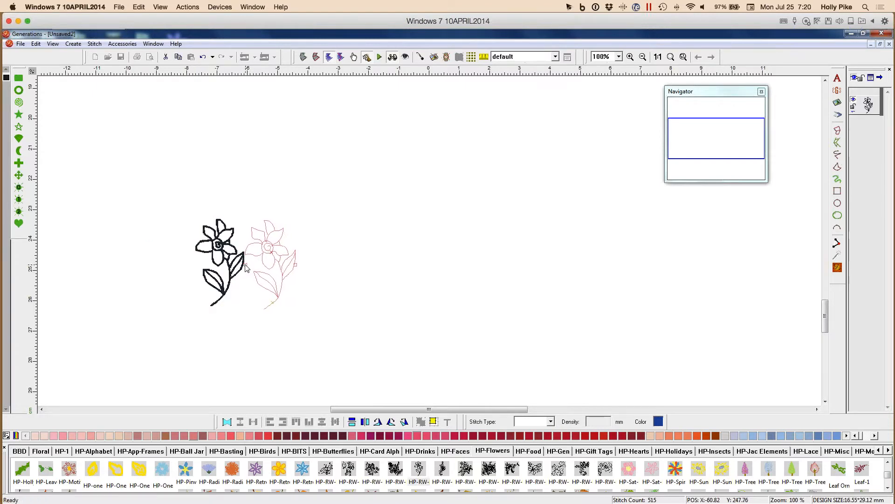
pyautogui.click(299, 271)
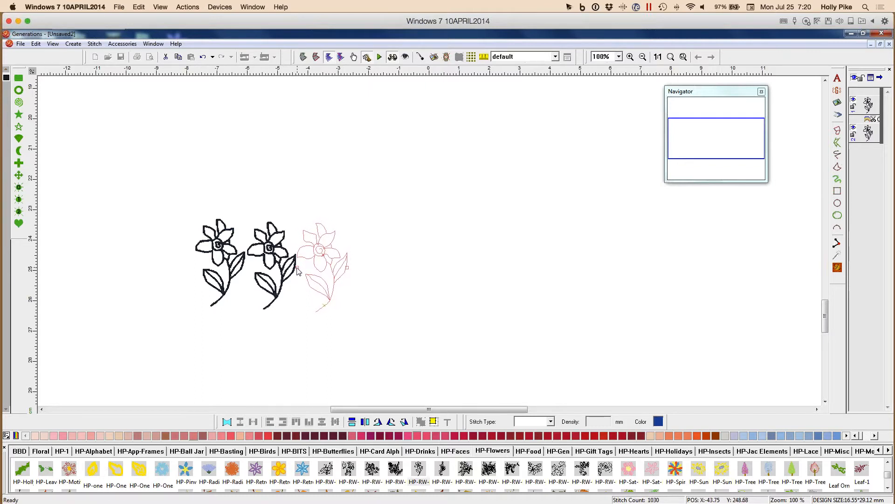
pyautogui.click(297, 267)
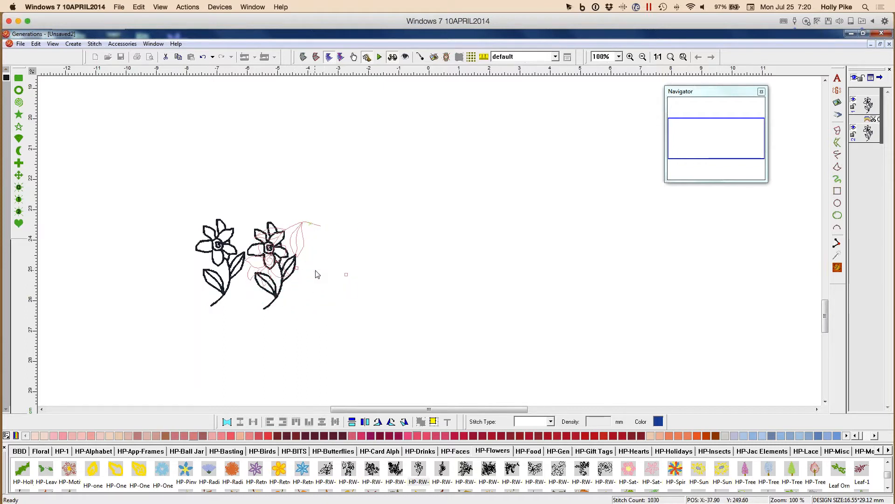
pyautogui.press('Escape')
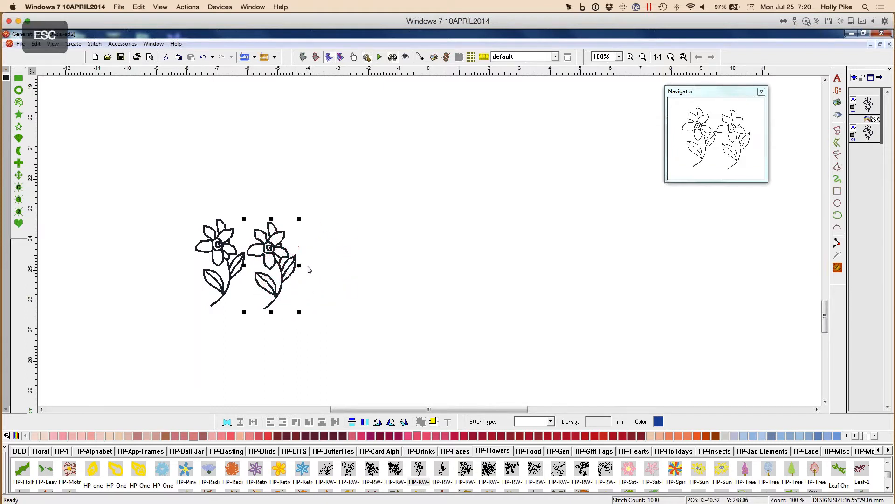
# Place a row of four copies of the same outline flower below, alternating upright and upside-down.
pyautogui.click(419, 470)
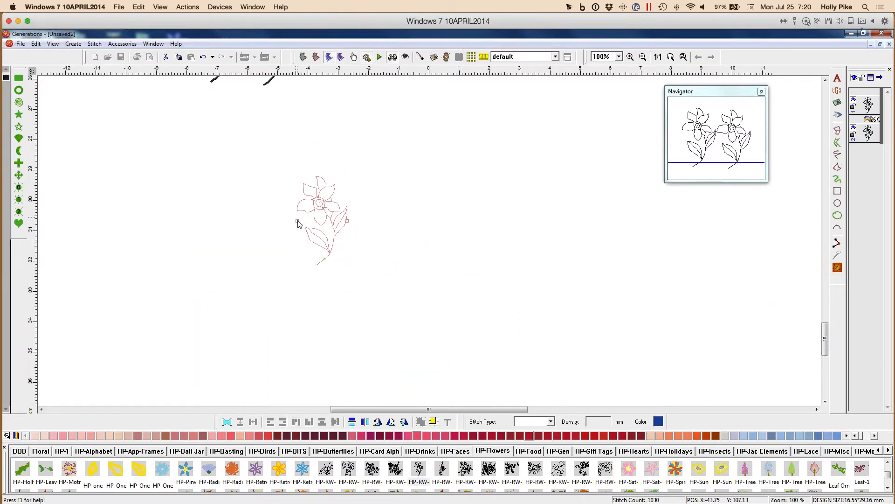
pyautogui.click(351, 229)
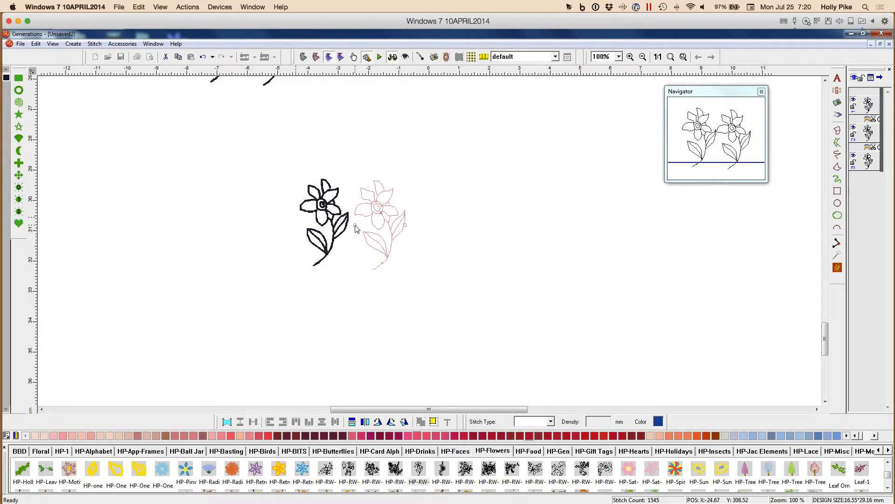
pyautogui.rightClick(350, 217)
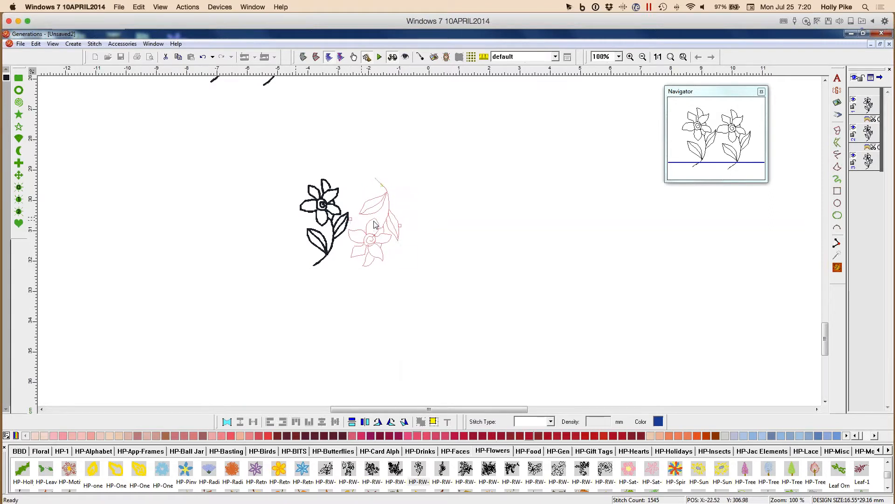
pyautogui.click(404, 223)
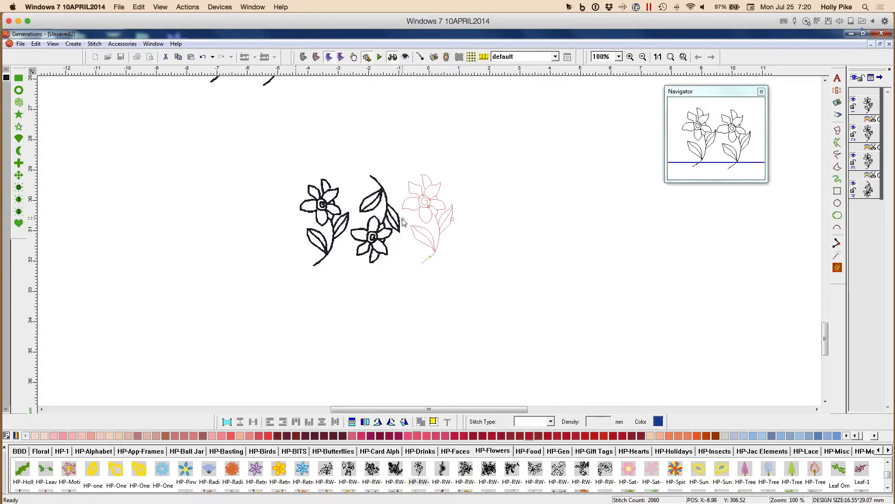
pyautogui.click(452, 226)
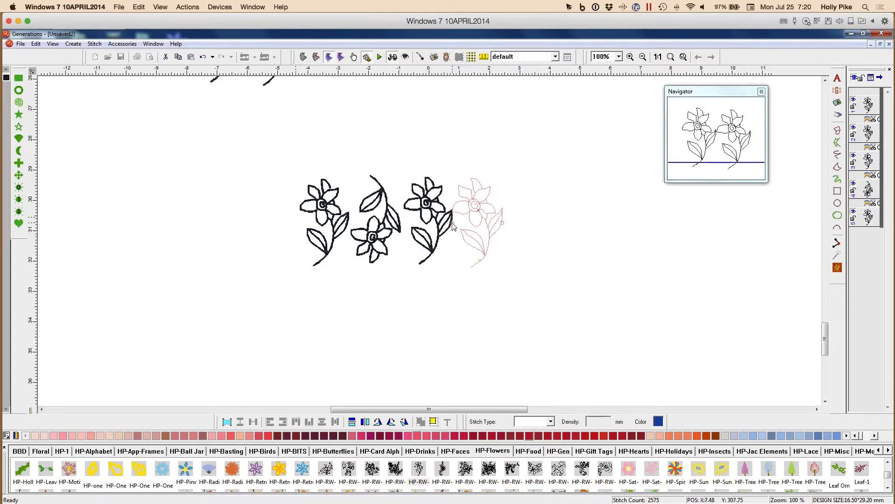
pyautogui.rightClick(452, 224)
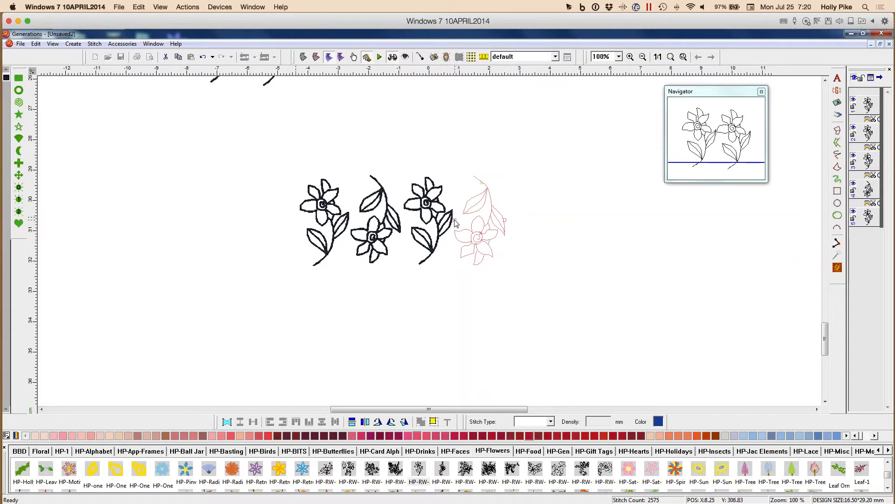
pyautogui.click(505, 224)
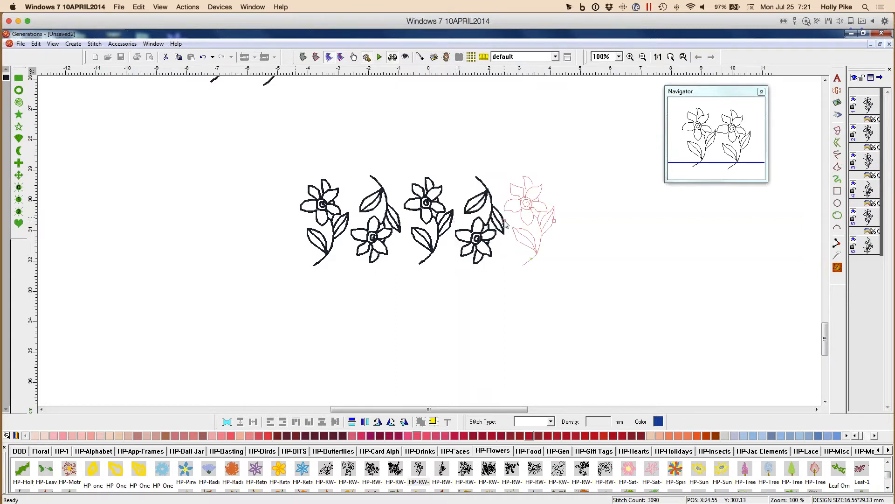
pyautogui.press('Escape')
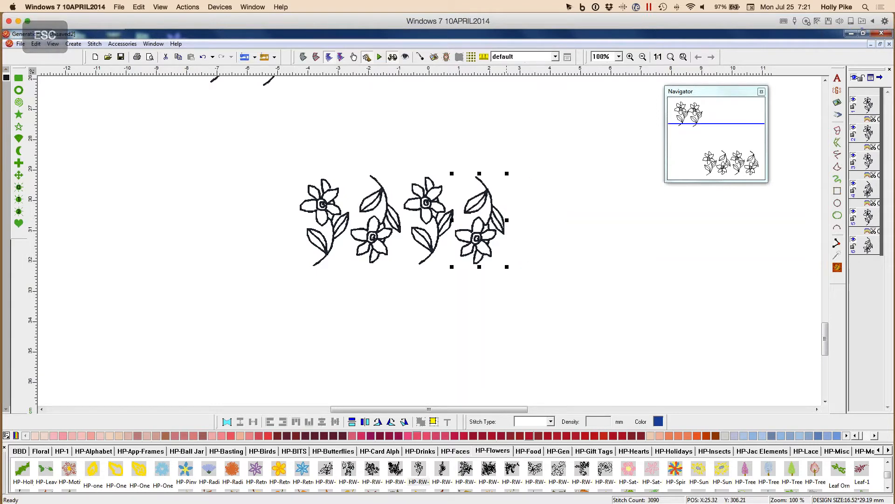
# Delete the two separate upper flowers and the row of four, leaving the workspace empty.
pyautogui.scroll(2, 493, 206)
pyautogui.scroll(-4, 493, 206)
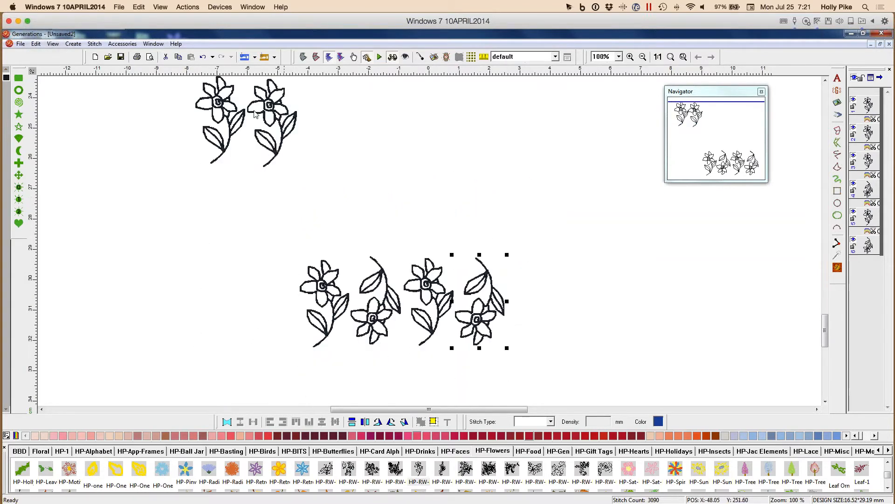
pyautogui.click(271, 109)
pyautogui.press('Delete')
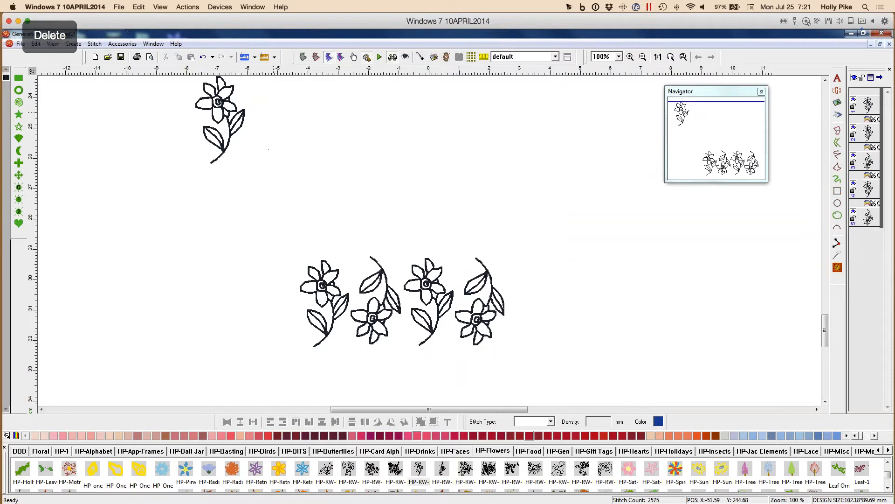
pyautogui.press('Delete')
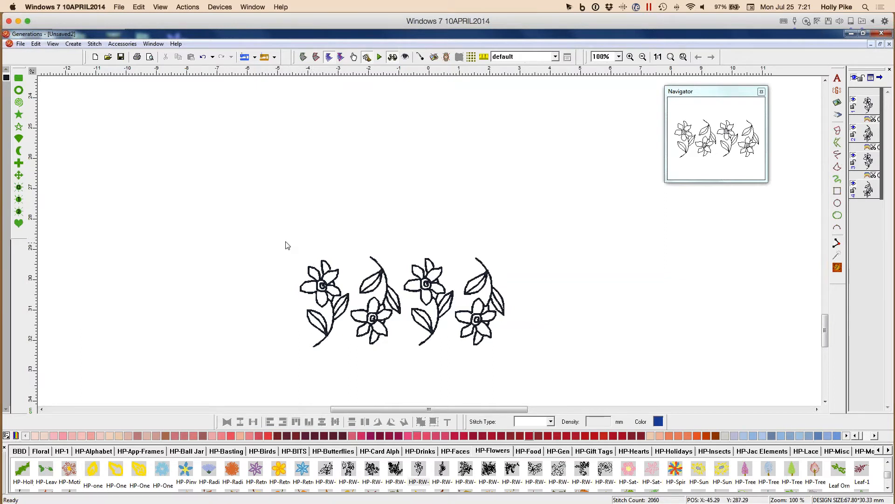
pyautogui.moveTo(287, 245); pyautogui.dragTo(535, 375)
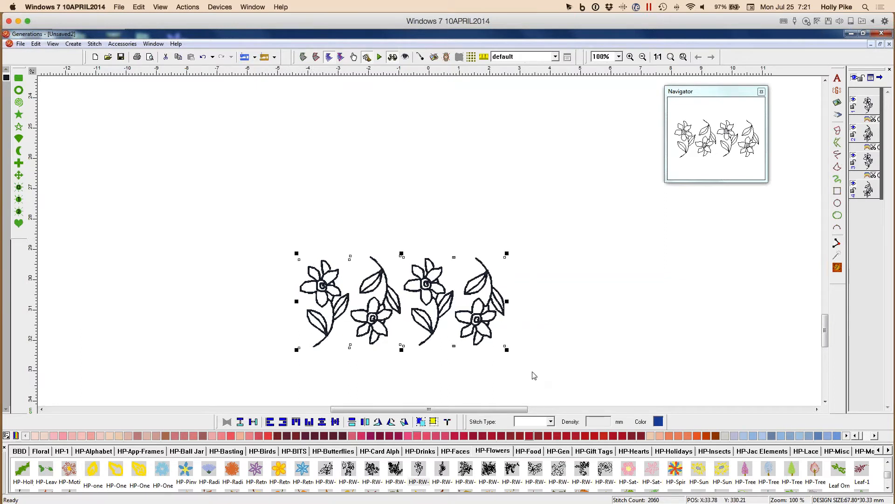
pyautogui.press('Delete')
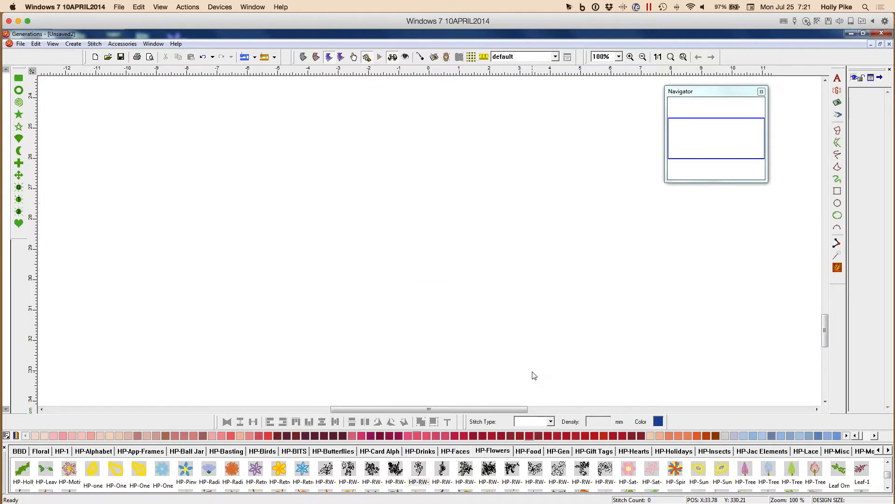
# Place the pumpkin outline with the brown stem and green leaves from the HP-Pumpkins library in the workspace.
pyautogui.click(875, 435)
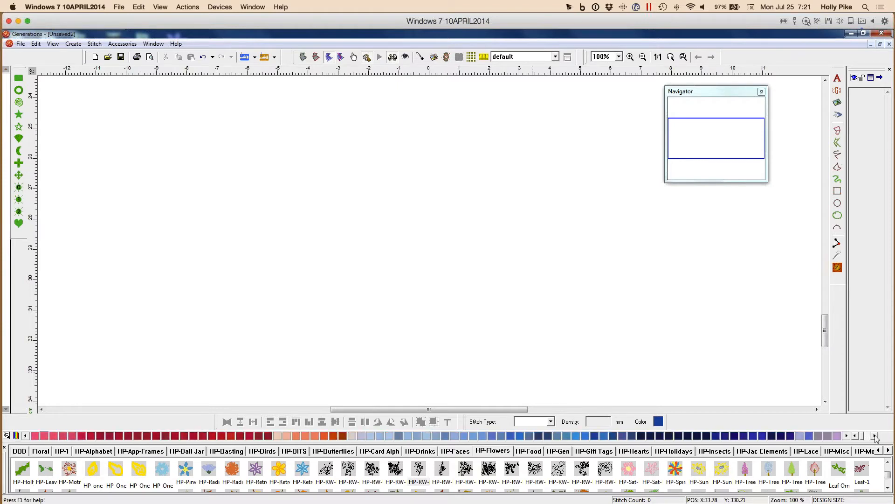
pyautogui.click(888, 450)
pyautogui.click(888, 450)
pyautogui.click(888, 451)
pyautogui.click(888, 450)
pyautogui.click(667, 451)
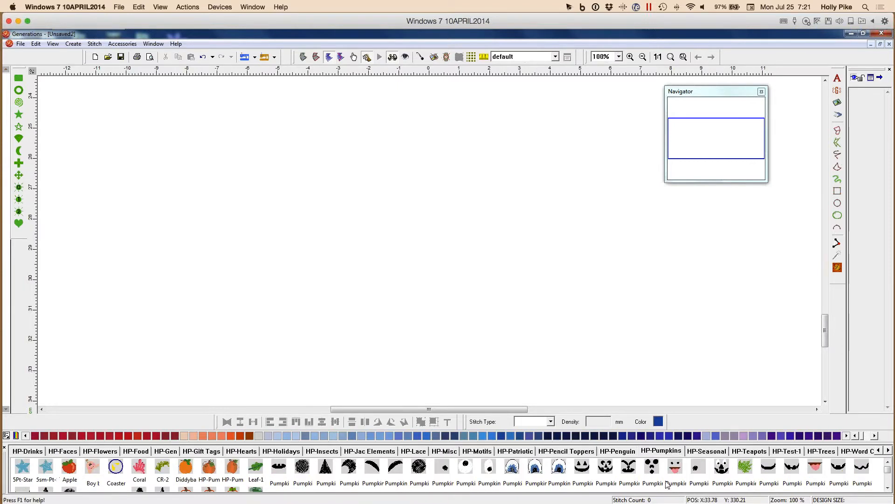
pyautogui.click(888, 488)
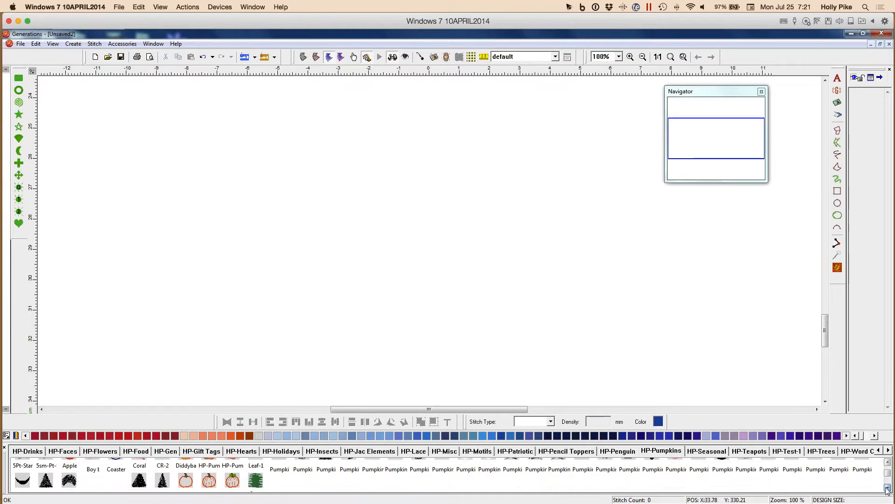
pyautogui.click(888, 462)
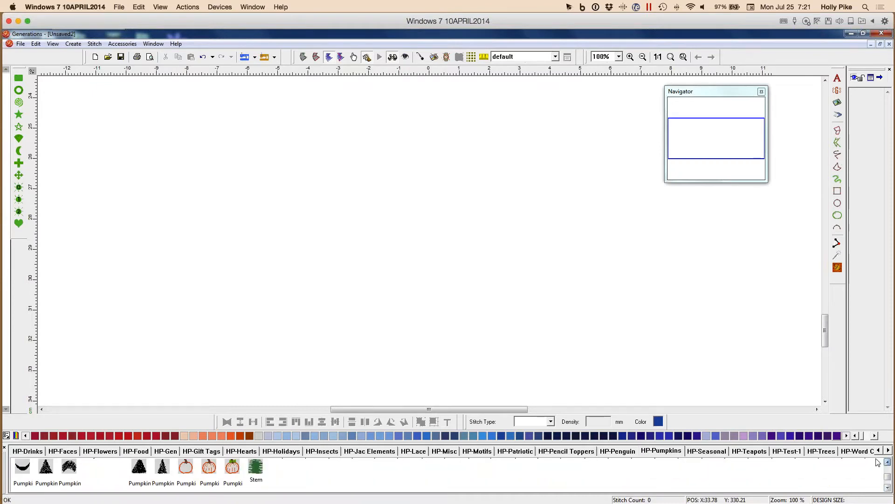
pyautogui.moveTo(233, 474); pyautogui.dragTo(334, 266)
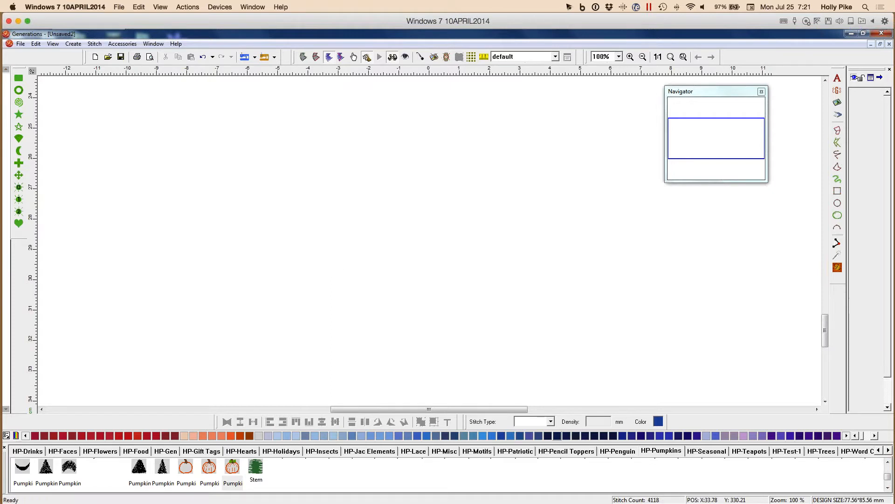
# Add two white oval eyes with black pupils from the library to the upper half of the pumpkin.
pyautogui.click(888, 462)
pyautogui.moveTo(489, 472); pyautogui.dragTo(295, 259)
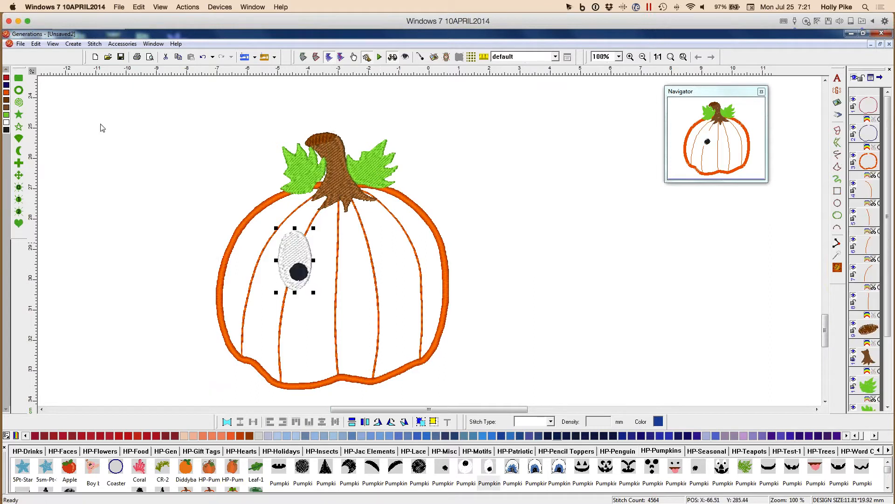
pyautogui.moveTo(295, 260); pyautogui.dragTo(371, 256)
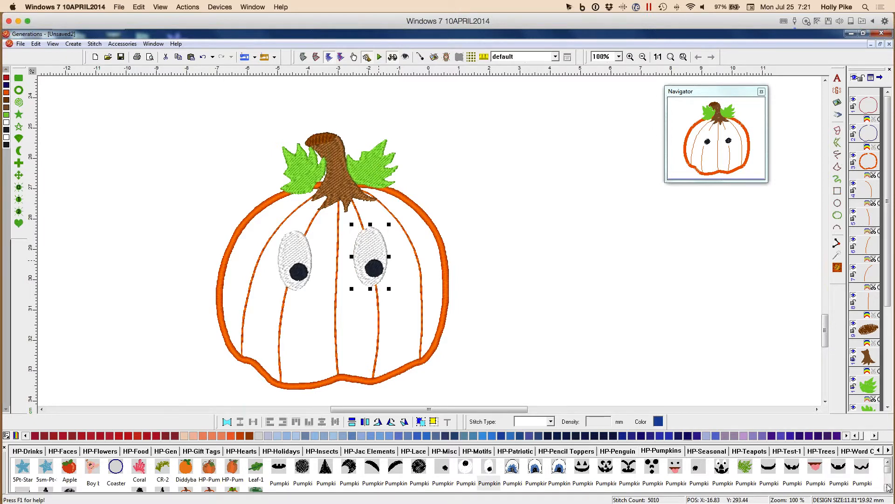
# Add a black triangular nose and a wide black smile with two white teeth below the pumpkin's eyes.
pyautogui.click(888, 487)
pyautogui.moveTo(140, 481); pyautogui.dragTo(340, 305)
pyautogui.click(887, 461)
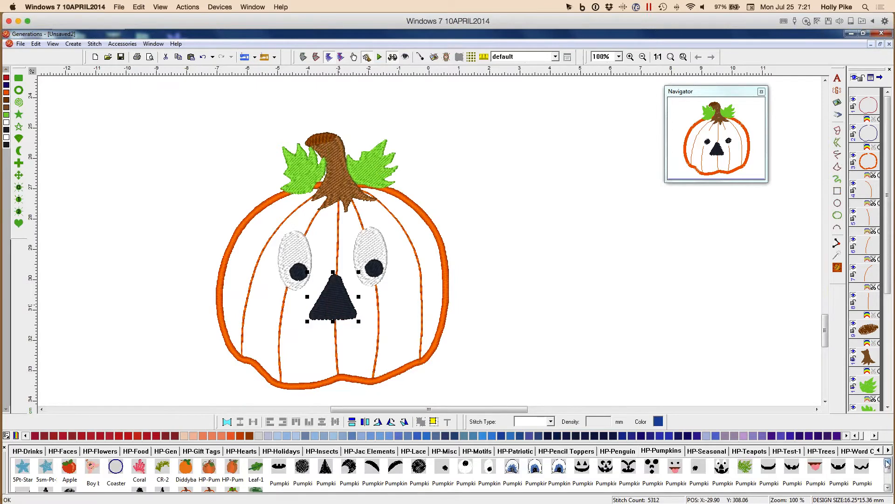
pyautogui.moveTo(839, 469); pyautogui.dragTo(361, 347)
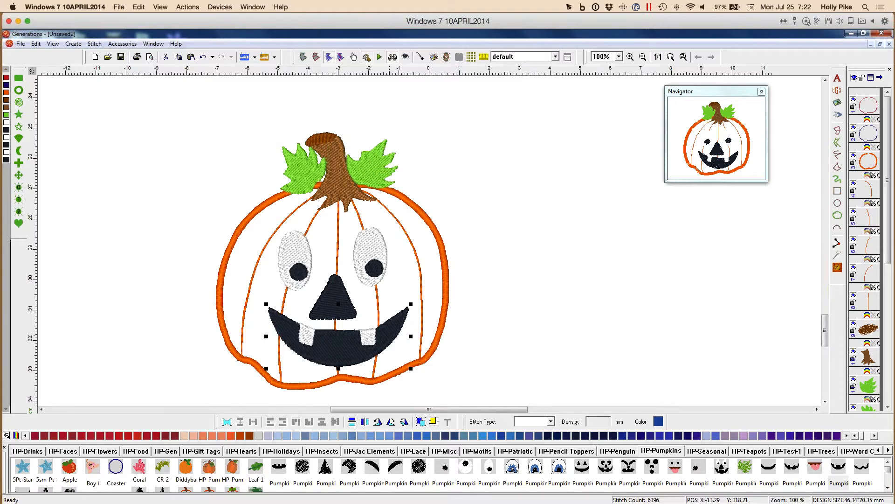
# Group the whole pumpkin face, shrink it to about 45 × 50 mm and regenerate its stitches.
pyautogui.moveTo(186, 111); pyautogui.dragTo(465, 394)
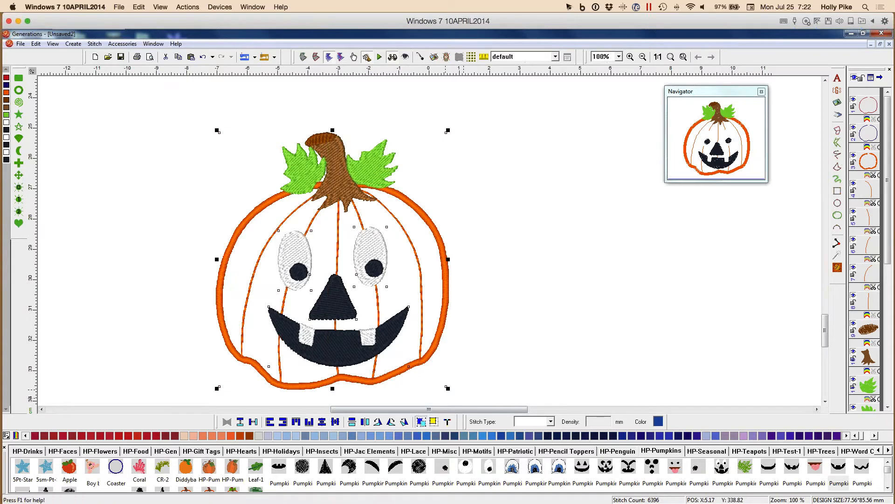
pyautogui.click(420, 421)
pyautogui.moveTo(447, 128); pyautogui.dragTo(361, 225)
pyautogui.click(837, 268)
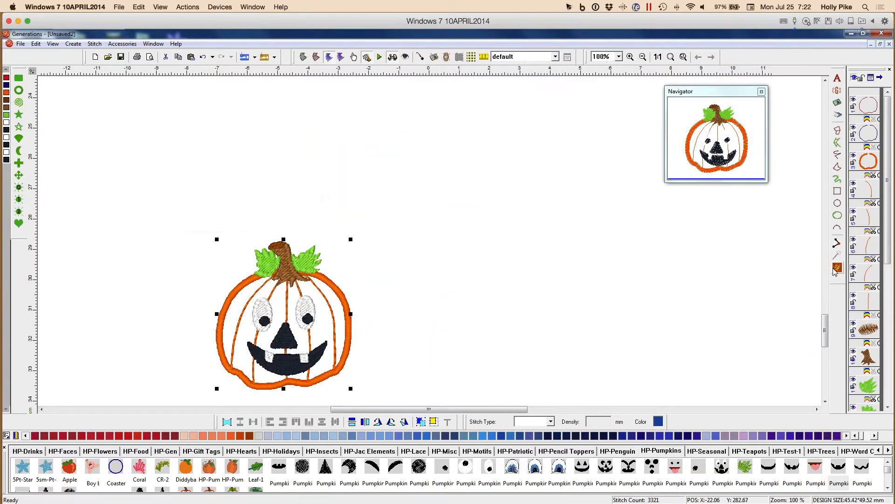
# Enlarge the grouped pumpkin to about 98 × 109 mm and regenerate its stitches.
pyautogui.moveTo(350, 240); pyautogui.dragTo(581, 73)
pyautogui.moveTo(511, 79); pyautogui.dragTo(511, 79)
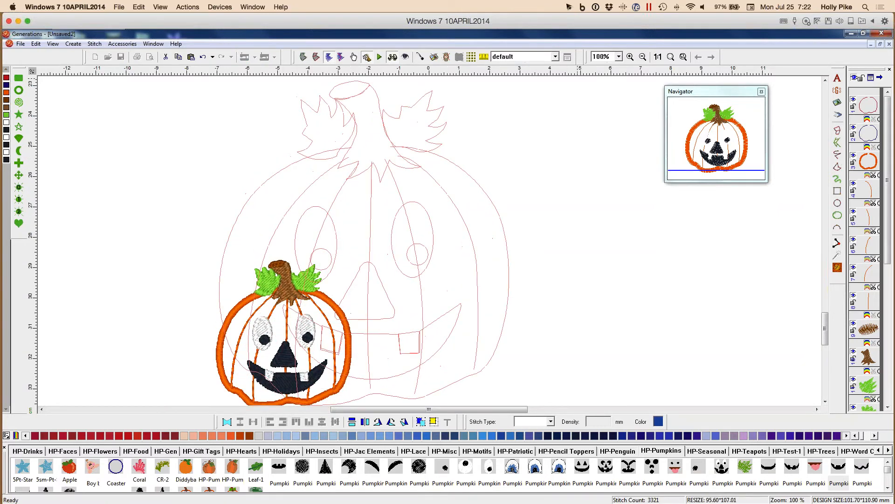
pyautogui.click(838, 268)
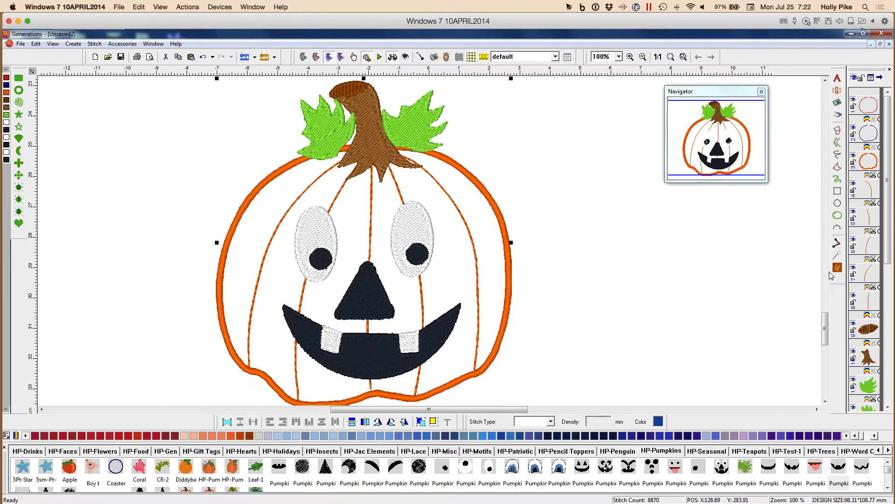
# Delete the pumpkin and draw a blue complex-fill square about 59 × 59 mm in the empty workspace.
pyautogui.press('Delete')
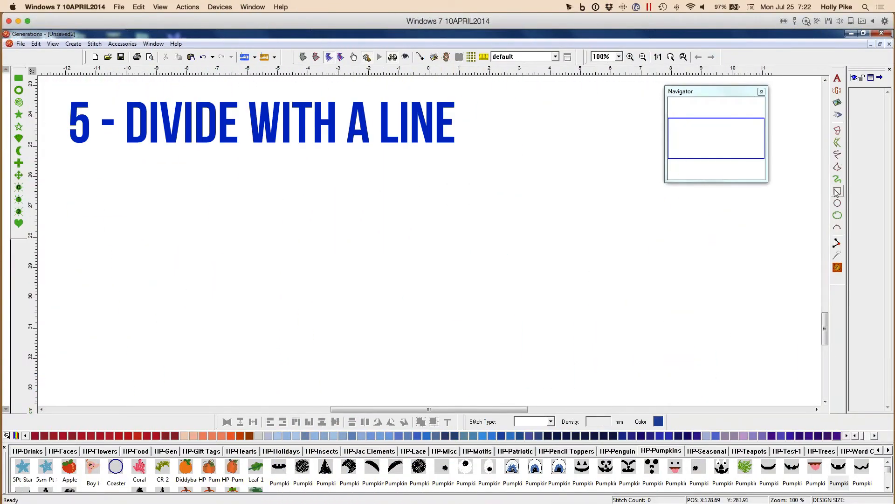
pyautogui.click(837, 192)
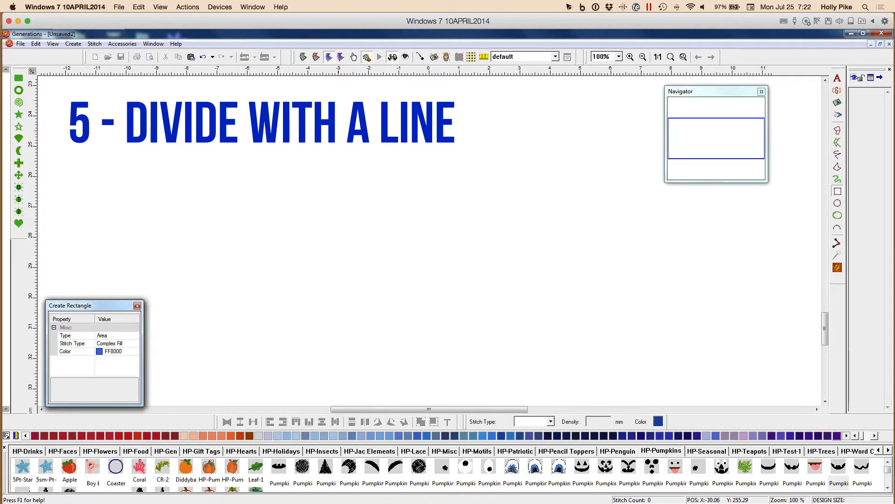
pyautogui.moveTo(324, 144); pyautogui.dragTo(502, 322)
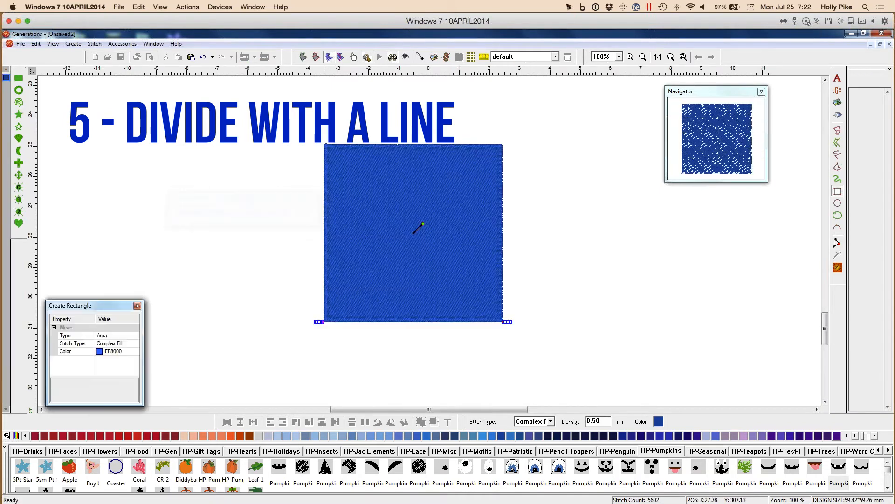
pyautogui.press('Escape')
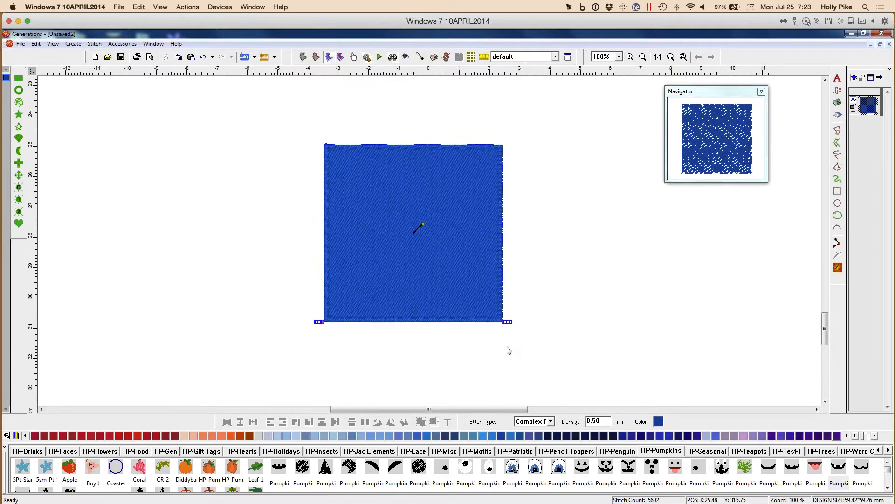
# Divide the blue square in outline mode with two corner-to-corner diagonal lines, and generate the stitches for the four triangles.
pyautogui.click(303, 56)
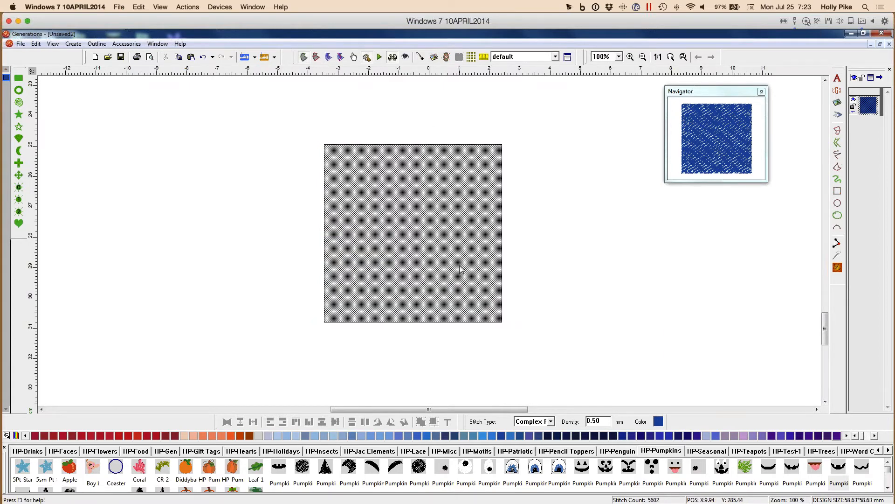
pyautogui.rightClick(404, 232)
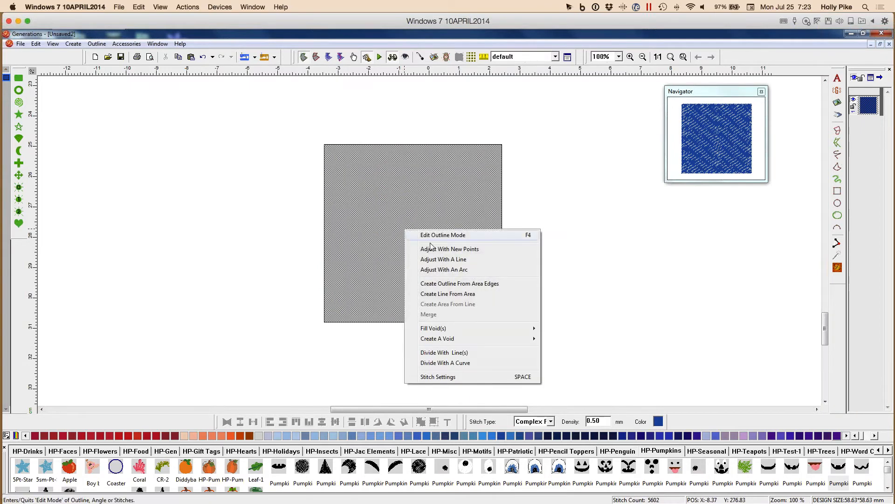
pyautogui.click(459, 354)
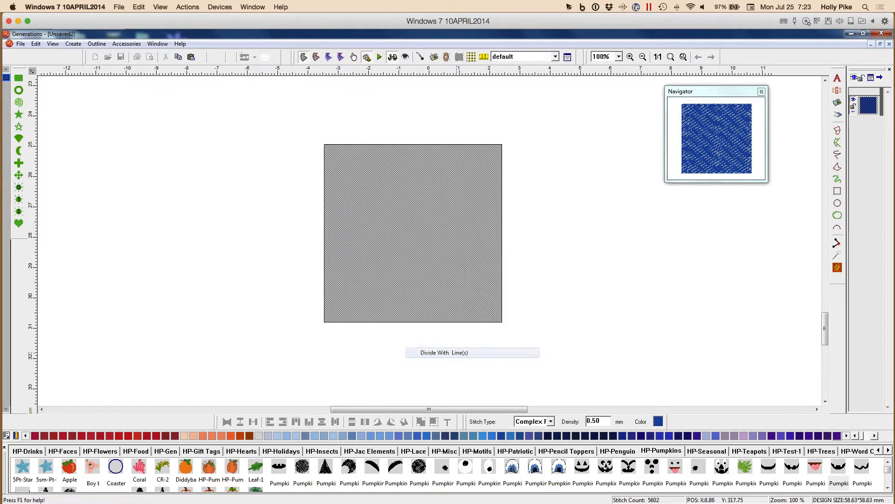
pyautogui.click(318, 330)
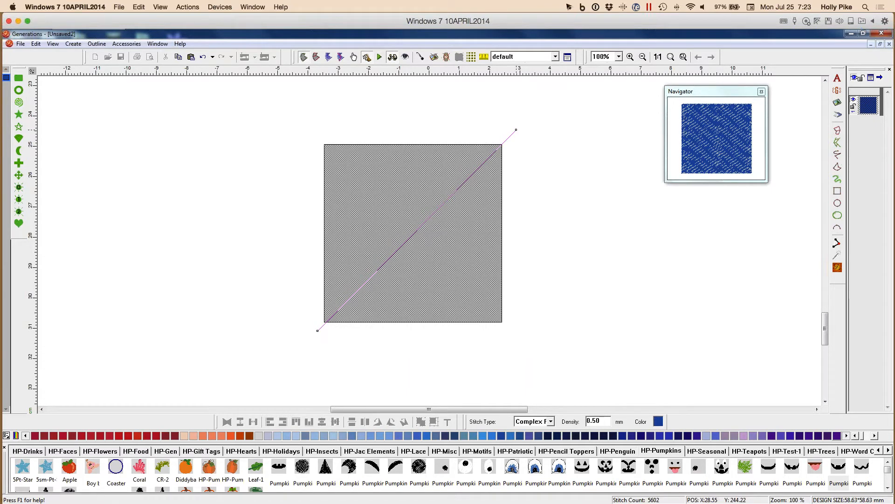
pyautogui.click(311, 128)
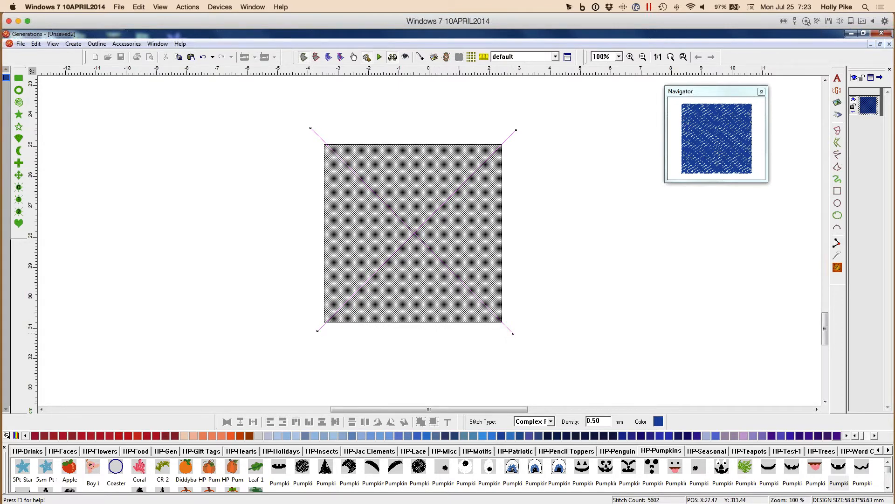
pyautogui.press('Return')
pyautogui.click(838, 267)
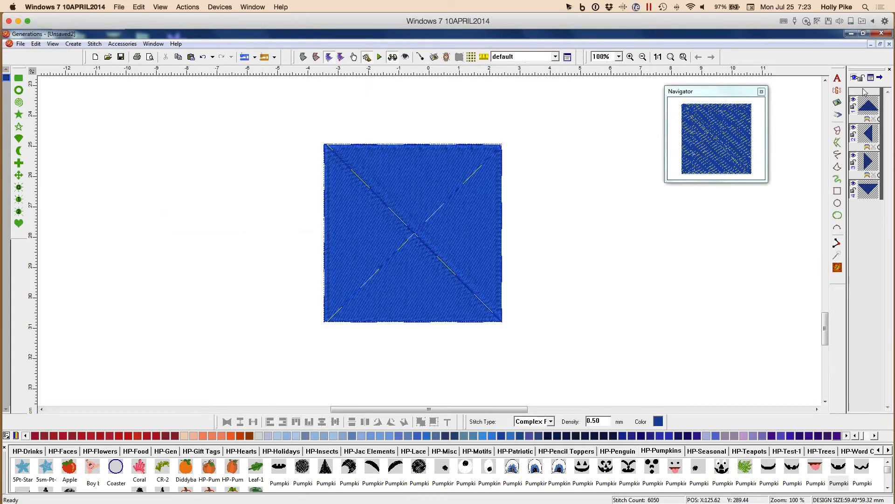
# Recolor the square's right triangle rust orange, the bottom triangle lavender and the top triangle aqua.
pyautogui.click(574, 239)
pyautogui.click(485, 252)
pyautogui.click(252, 436)
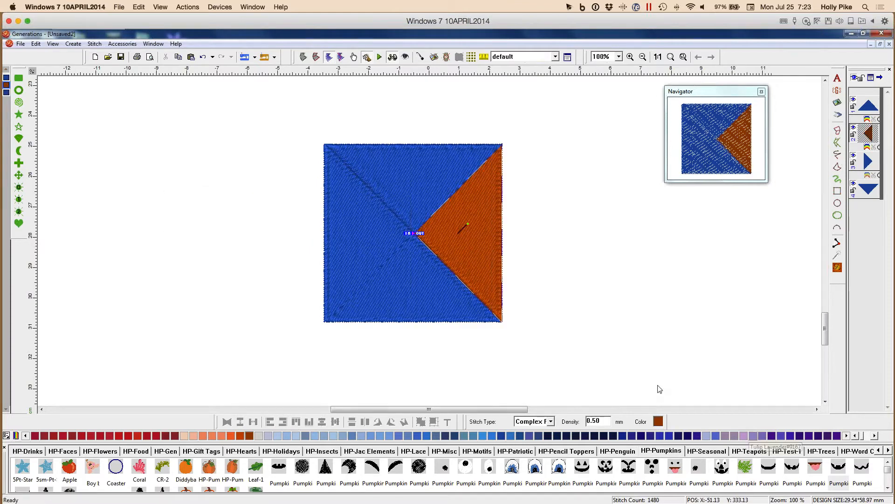
pyautogui.click(434, 302)
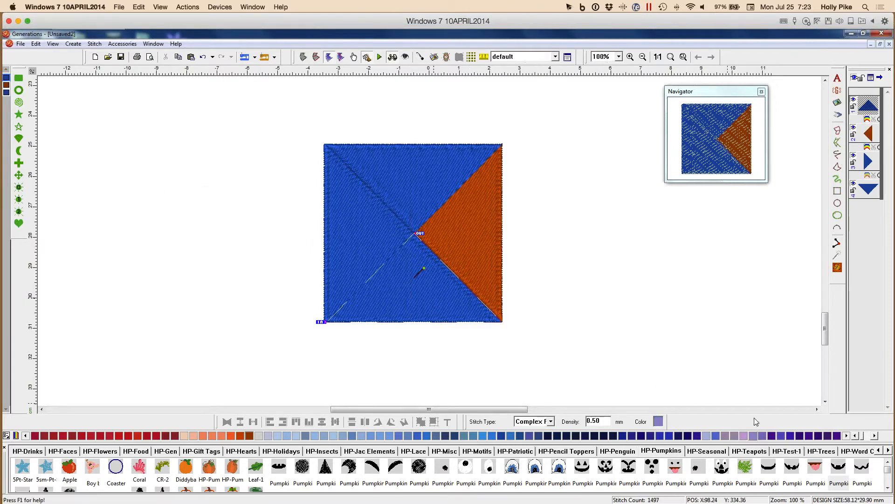
pyautogui.click(410, 186)
pyautogui.click(875, 436)
pyautogui.click(874, 435)
pyautogui.click(875, 435)
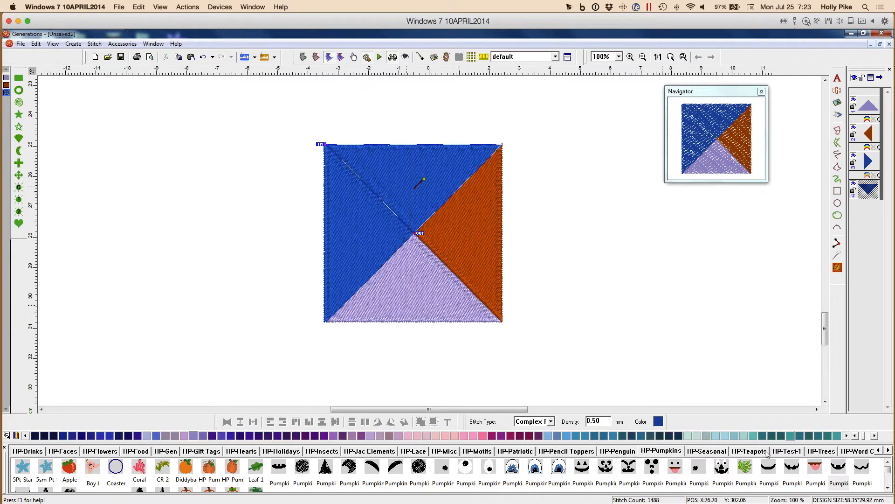
pyautogui.click(754, 436)
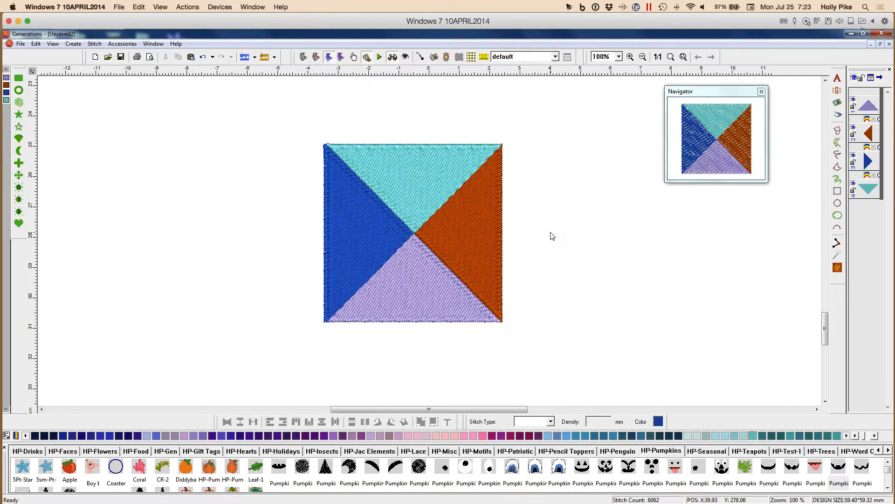
# Select the complete four-triangle square and move it around the workspace as a single grouped object.
pyautogui.hotkey('ctrl', 'a')
pyautogui.moveTo(483, 272); pyautogui.dragTo(229, 295)
pyautogui.moveTo(229, 297); pyautogui.dragTo(319, 267)
pyautogui.moveTo(285, 293); pyautogui.dragTo(538, 277)
pyautogui.moveTo(511, 227); pyautogui.dragTo(285, 246)
pyautogui.moveTo(378, 278); pyautogui.dragTo(634, 267)
pyautogui.moveTo(537, 280); pyautogui.dragTo(259, 294)
pyautogui.moveTo(336, 286); pyautogui.dragTo(545, 273)
pyautogui.moveTo(483, 267); pyautogui.dragTo(323, 274)
pyautogui.moveTo(435, 258); pyautogui.dragTo(503, 261)
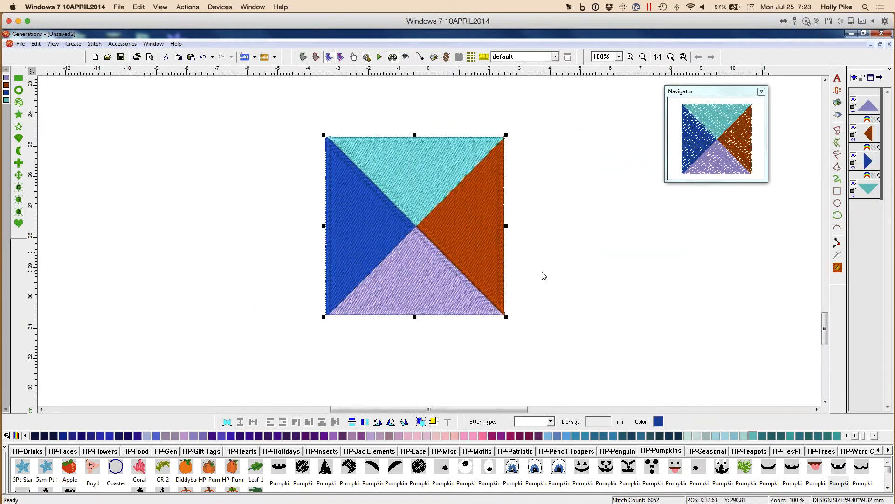
# Ungroup the four-triangle square and delete its orange right triangle and blue left triangle.
pyautogui.click(421, 421)
pyautogui.click(430, 292)
pyautogui.click(480, 242)
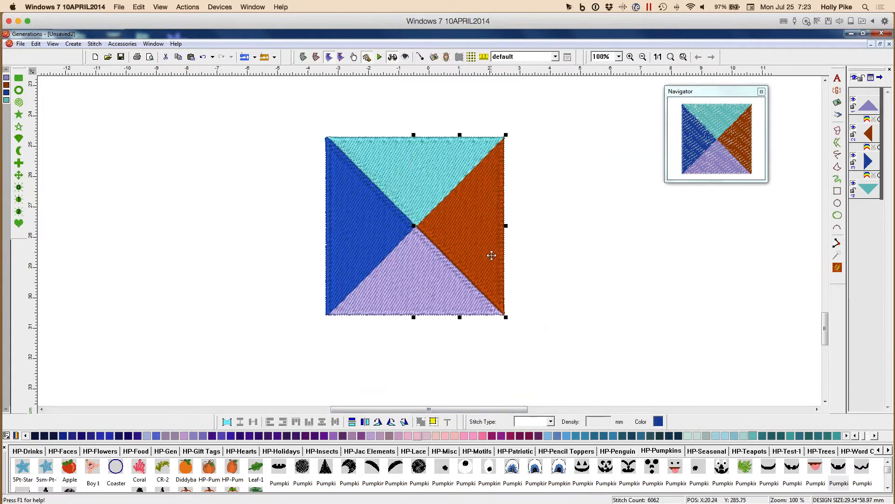
pyautogui.press('Delete')
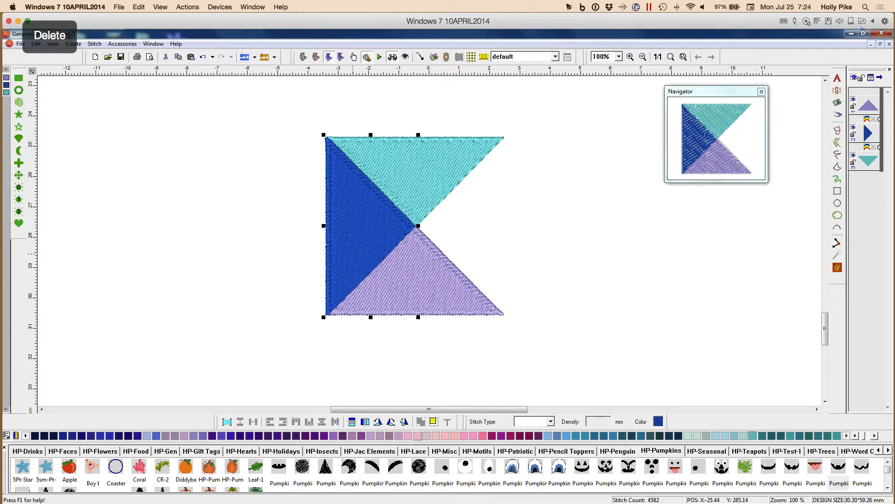
pyautogui.press('Delete')
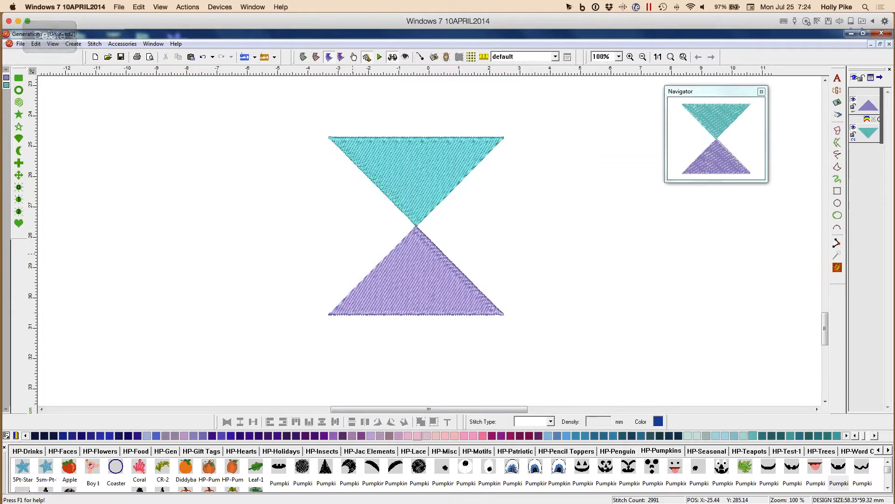
# Group the remaining aqua and lavender triangles and rotate them 90° clockwise.
pyautogui.moveTo(293, 93); pyautogui.dragTo(548, 359)
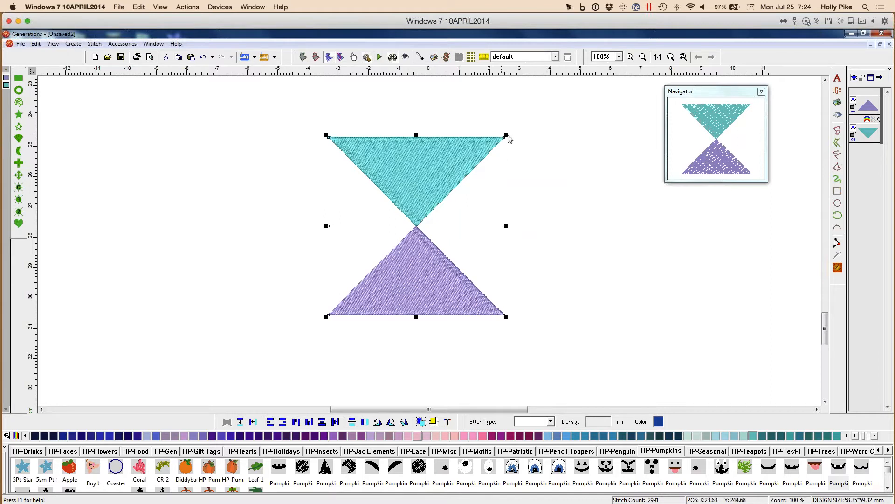
pyautogui.click(420, 422)
pyautogui.click(443, 275)
pyautogui.moveTo(508, 134); pyautogui.dragTo(495, 307)
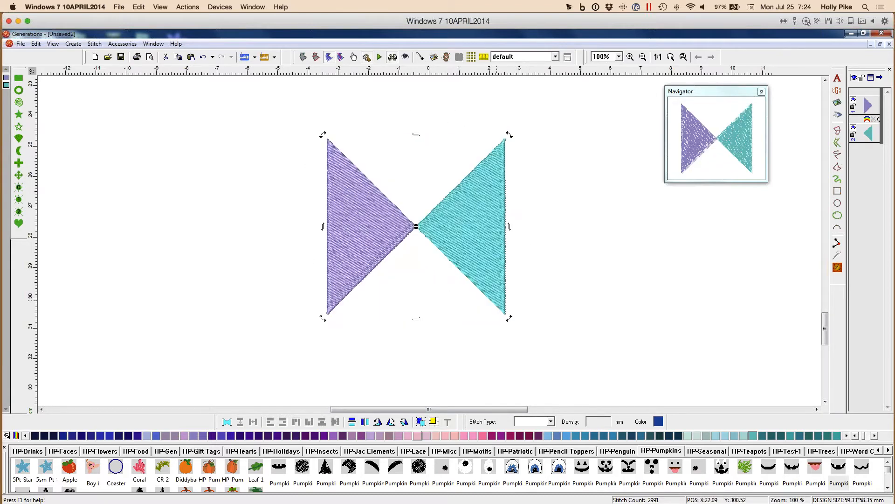
pyautogui.click(567, 240)
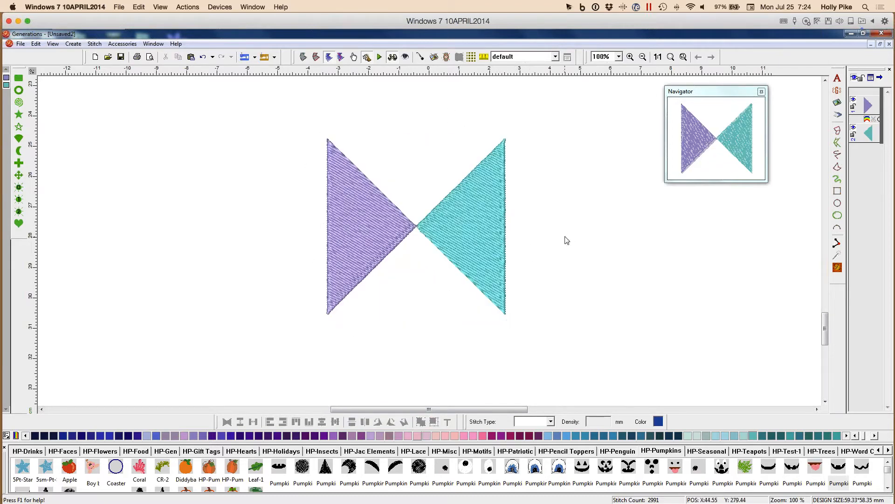
# Delete the triangle pair, draw a complex-fill circle about 69 mm in diameter and color it purple.
pyautogui.click(485, 229)
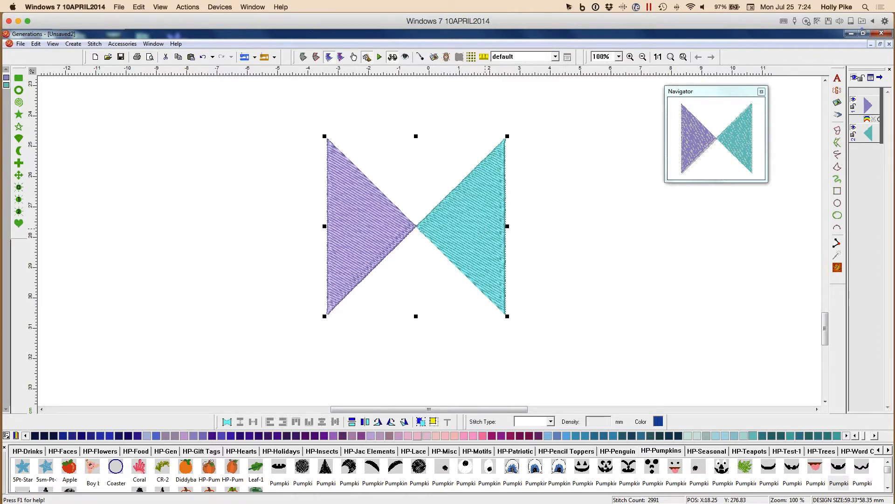
pyautogui.press('Delete')
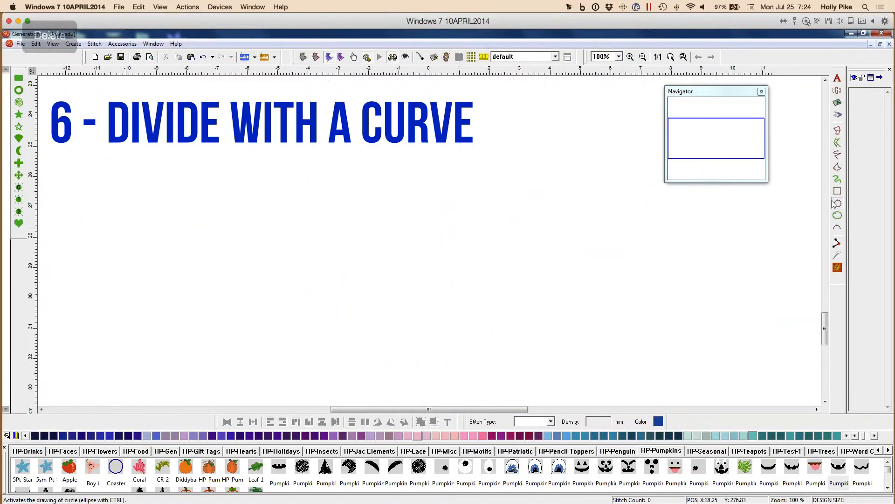
pyautogui.click(837, 203)
pyautogui.moveTo(314, 138); pyautogui.dragTo(550, 340)
pyautogui.press('Escape')
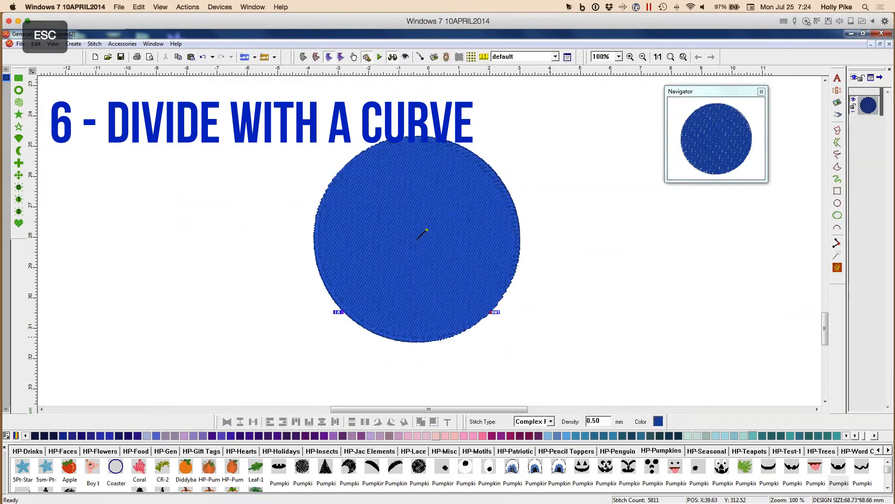
pyautogui.click(372, 436)
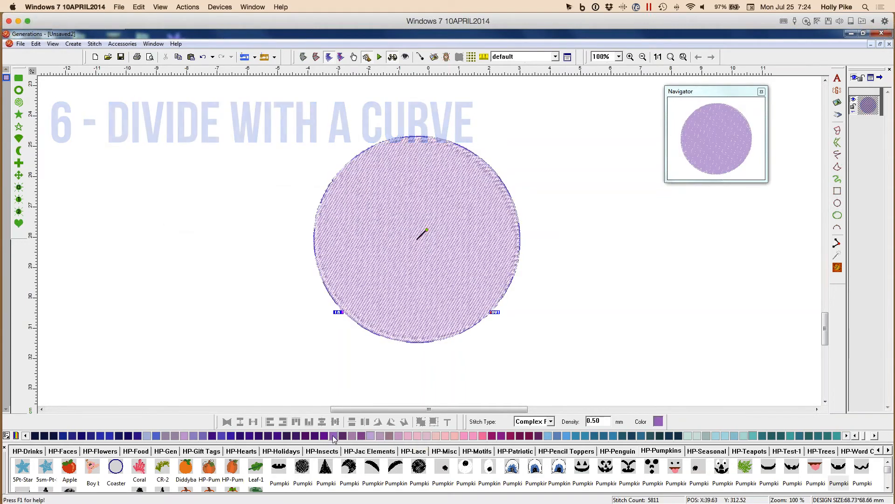
# Start Divide With A Curve on the purple circle's outline and cut it with a Z-shaped line running from upper left to lower right.
pyautogui.click(309, 56)
pyautogui.rightClick(442, 226)
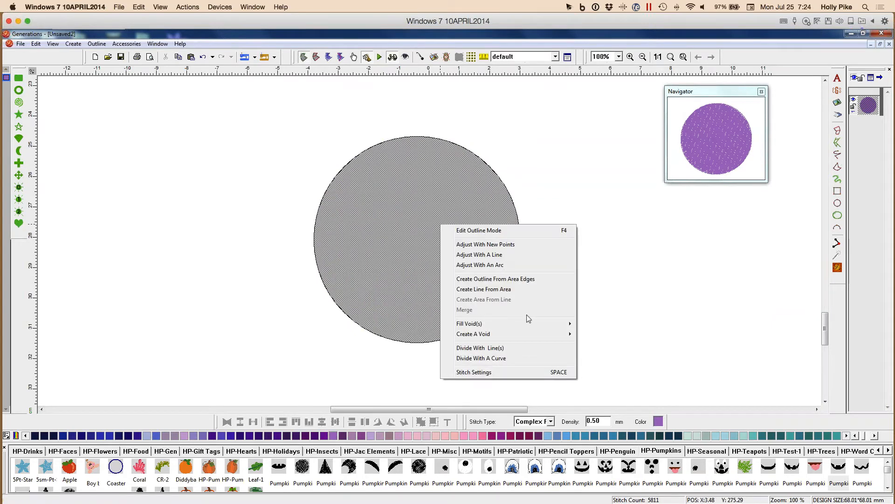
pyautogui.click(505, 362)
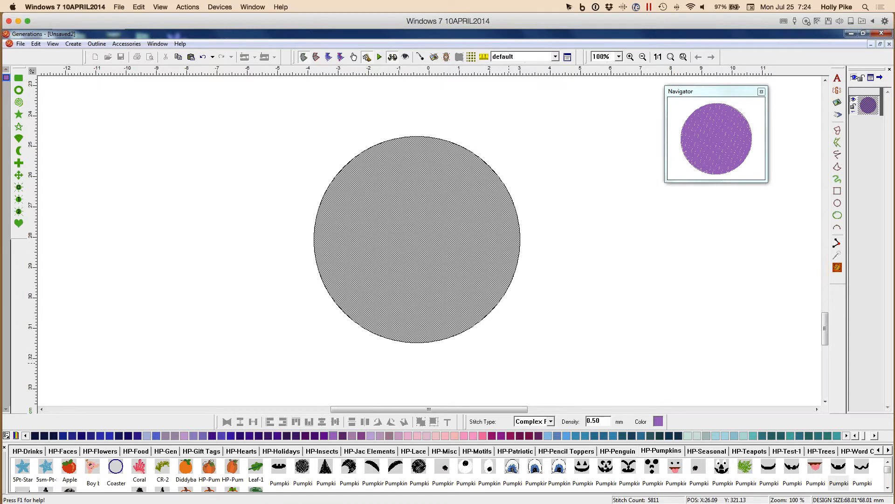
pyautogui.click(425, 184)
pyautogui.click(376, 262)
pyautogui.press('Return')
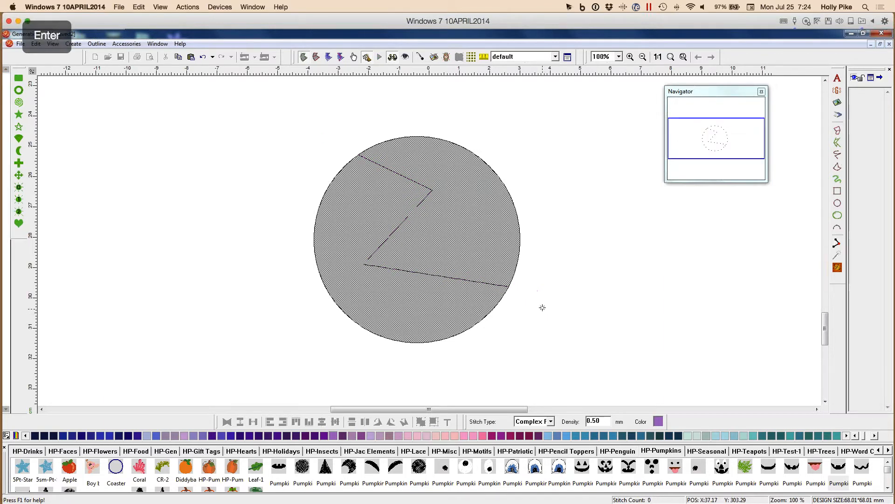
# Cut the circle with a second zigzag from upper right to lower left, crossing the first, and generate the stitches.
pyautogui.click(491, 116)
pyautogui.click(478, 239)
pyautogui.click(353, 194)
pyautogui.click(332, 354)
pyautogui.press('Return')
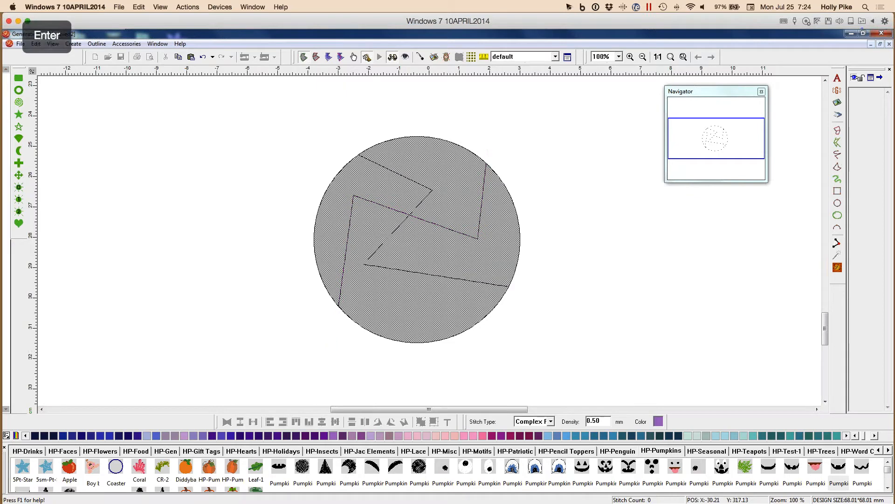
pyautogui.click(838, 268)
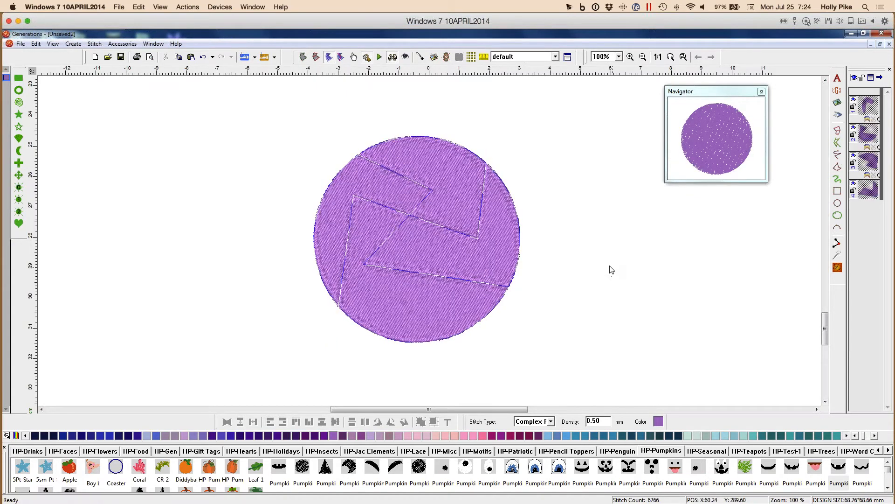
# Recolor the divided circle's upper piece light blue, its lower piece dark violet-blue and its left piece burgundy.
pyautogui.click(490, 160)
pyautogui.click(565, 436)
pyautogui.click(413, 307)
pyautogui.click(233, 436)
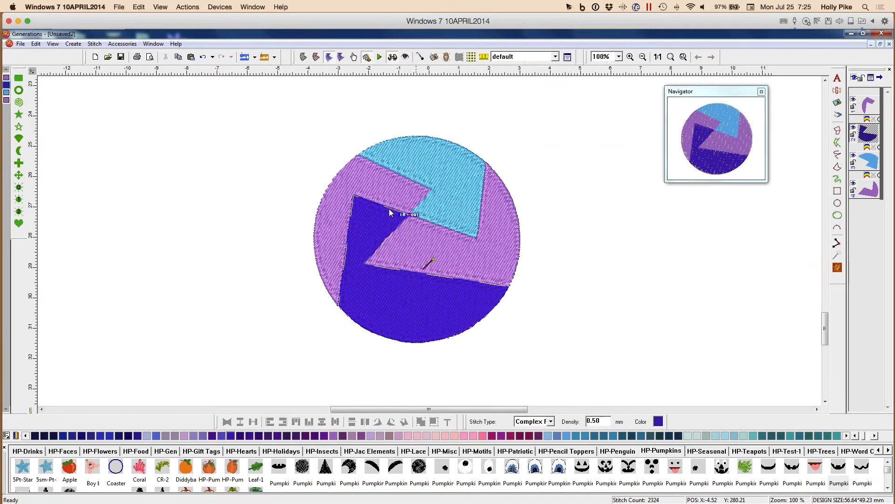
pyautogui.click(528, 437)
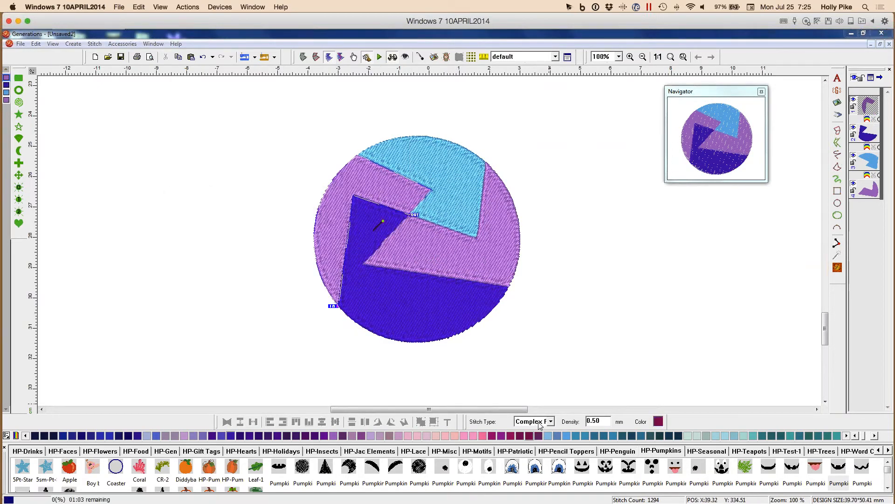
# Move the multicolored circle to the left and draw a blue complex-fill circle about 69 mm in diameter beside it.
pyautogui.click(577, 275)
pyautogui.moveTo(485, 255)
pyautogui.mouseDown()
pyautogui.moveTo(586, 239)
pyautogui.moveTo(471, 261)
pyautogui.mouseUp()
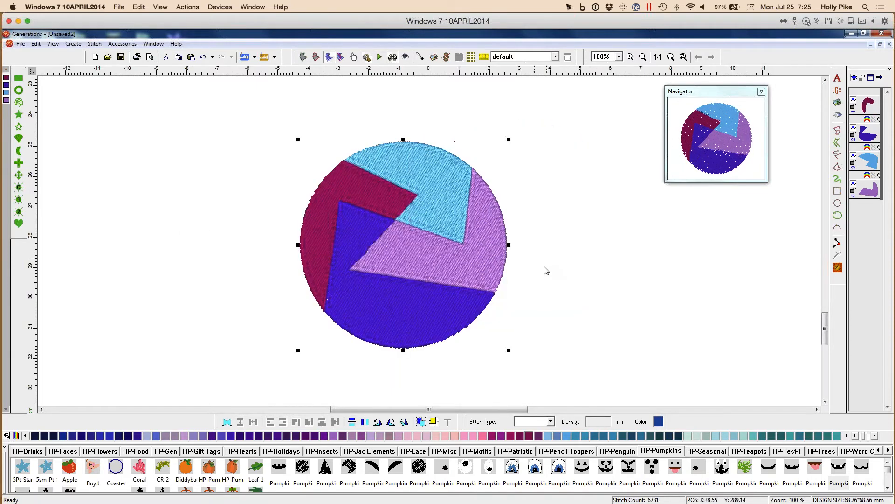
pyautogui.moveTo(341, 306); pyautogui.dragTo(152, 307)
pyautogui.click(837, 203)
pyautogui.moveTo(409, 149); pyautogui.dragTo(561, 312)
pyautogui.click(623, 353)
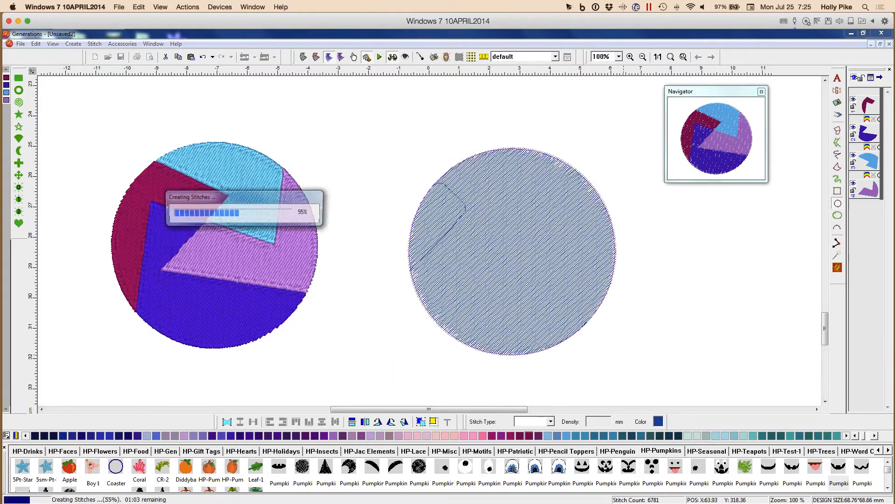
pyautogui.press('Escape')
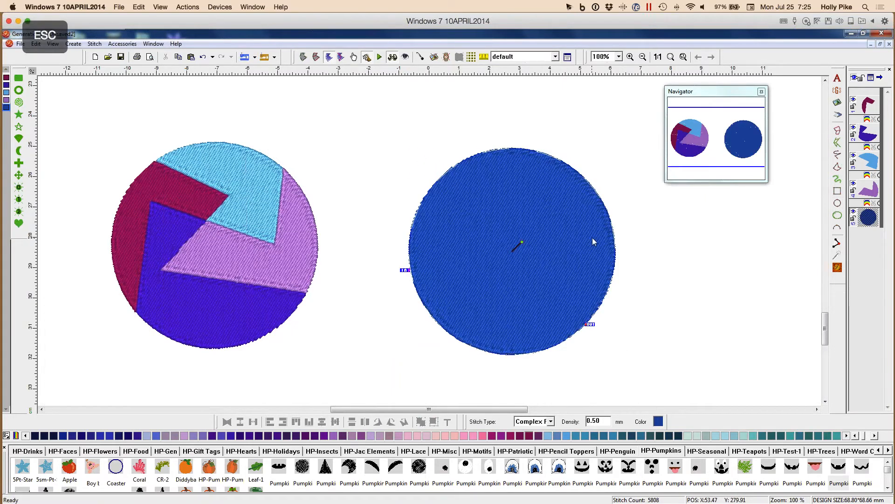
# Divide the blue circle's outline with a smooth S-shaped curve running from above its top edge through its bottom edge.
pyautogui.click(303, 57)
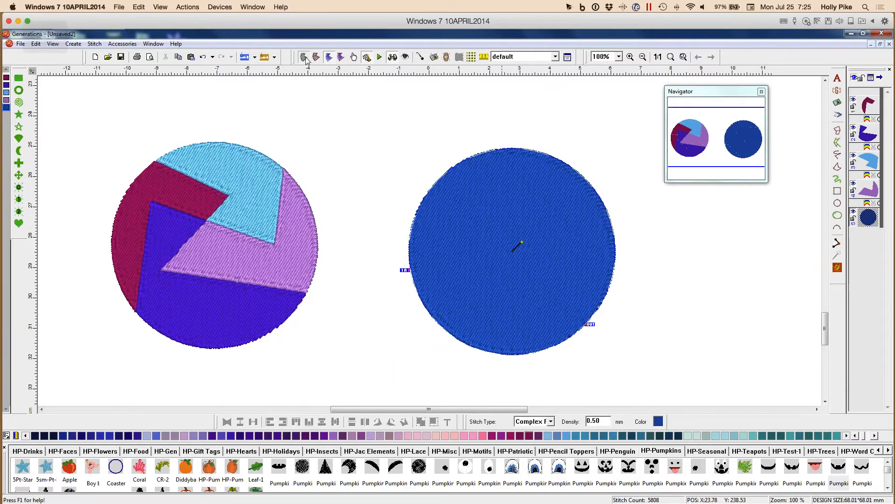
pyautogui.rightClick(522, 235)
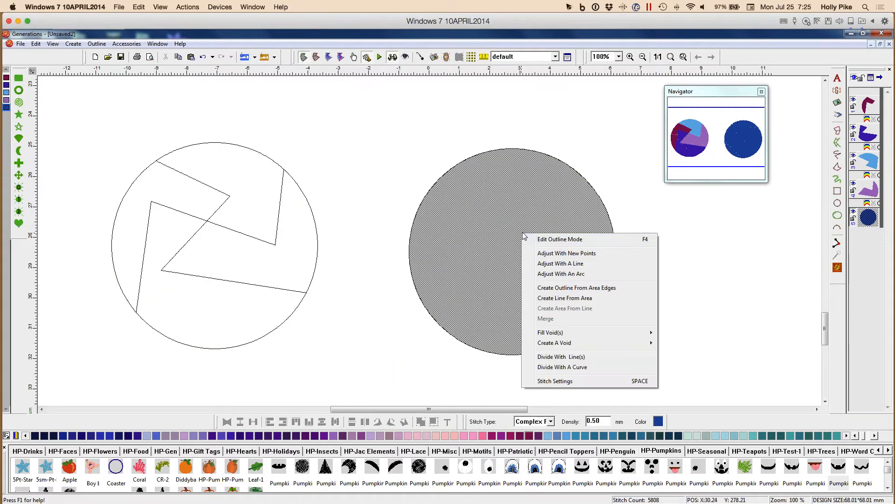
pyautogui.click(583, 368)
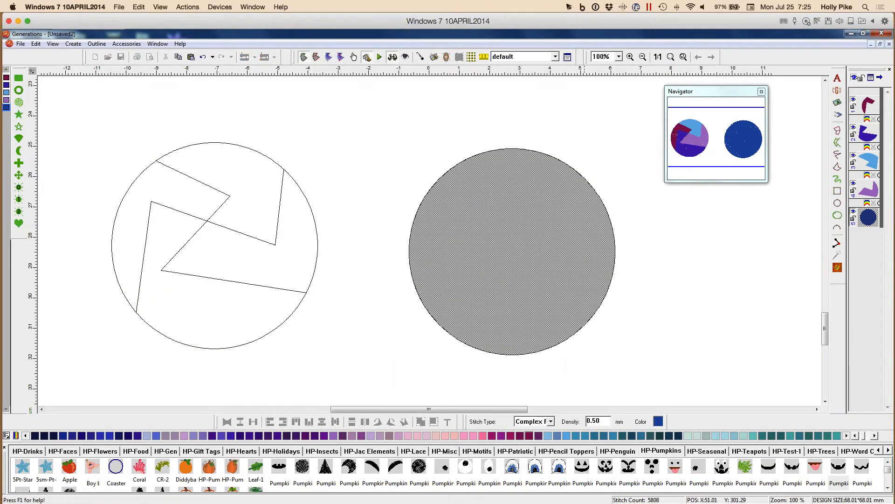
pyautogui.click(503, 127)
pyautogui.click(528, 176)
pyautogui.click(490, 230)
pyautogui.press('Return')
# Divide the circle with a second wavy curve from beyond its left edge to its upper right edge, and generate the stitches.
pyautogui.click(374, 303)
pyautogui.click(451, 236)
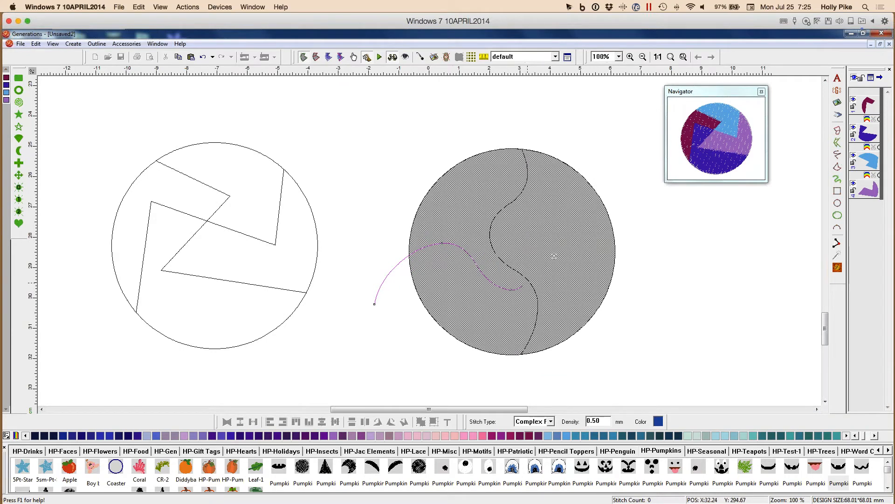
pyautogui.press('Return')
pyautogui.hscroll(2, 824, 268)
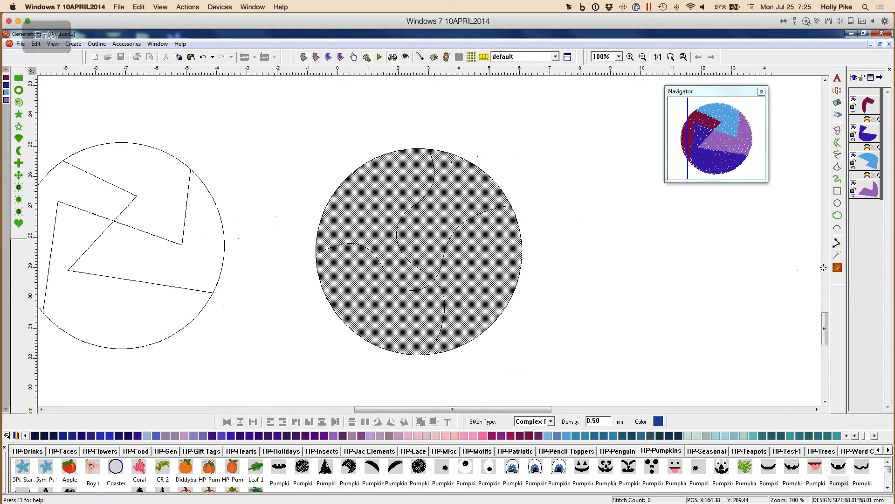
pyautogui.press('Escape')
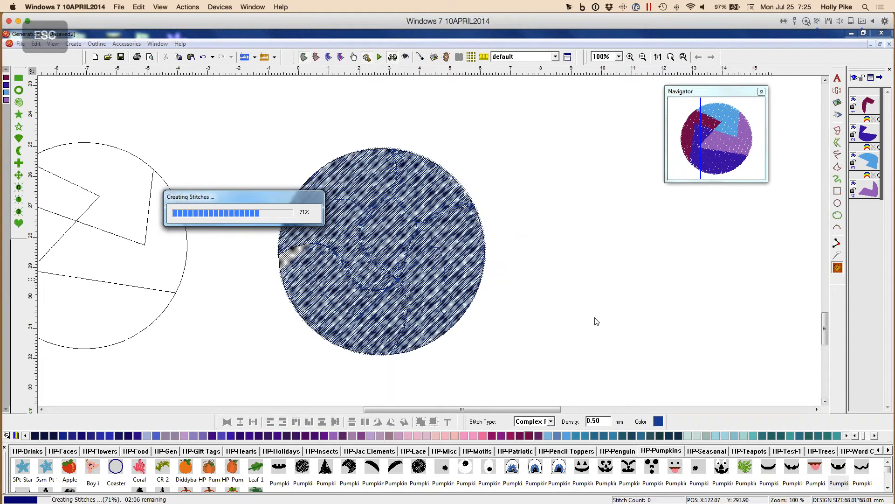
# Recolor the divided circle's upper-right piece pink, its lower-left piece teal and its right piece burgundy.
pyautogui.click(481, 438)
pyautogui.click(349, 314)
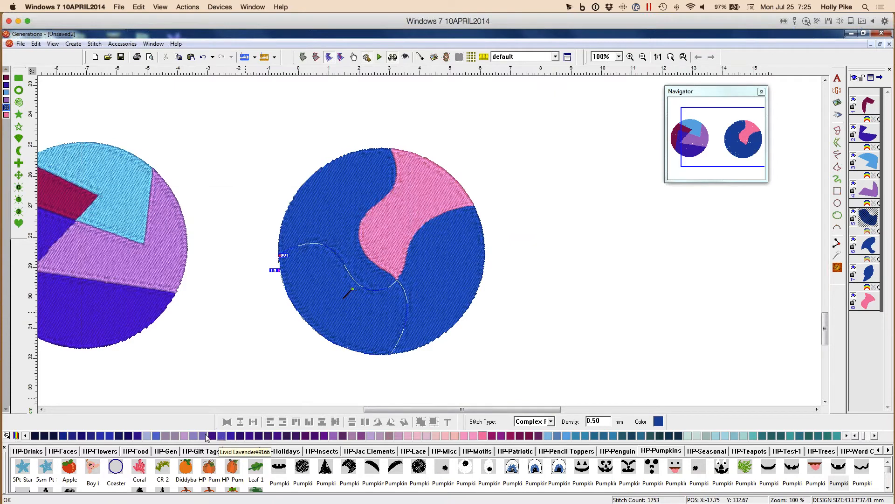
pyautogui.click(795, 436)
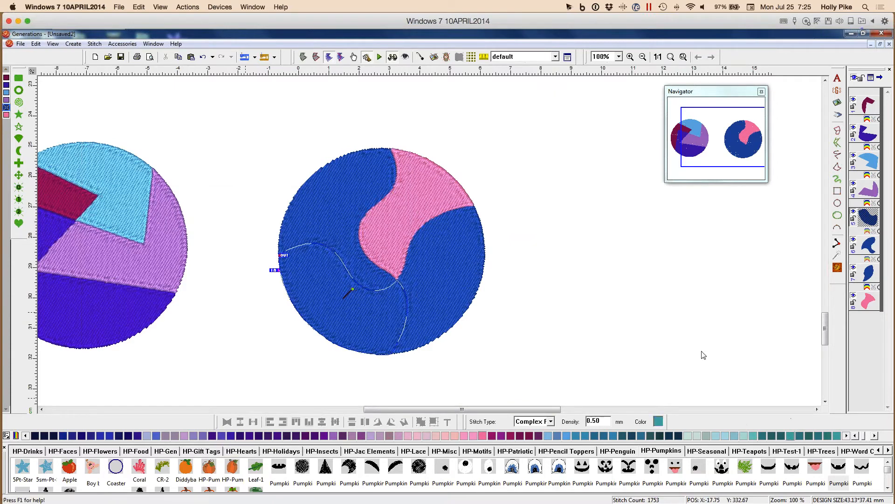
pyautogui.click(446, 265)
pyautogui.click(530, 437)
pyautogui.moveTo(472, 410); pyautogui.dragTo(447, 411)
pyautogui.click(600, 341)
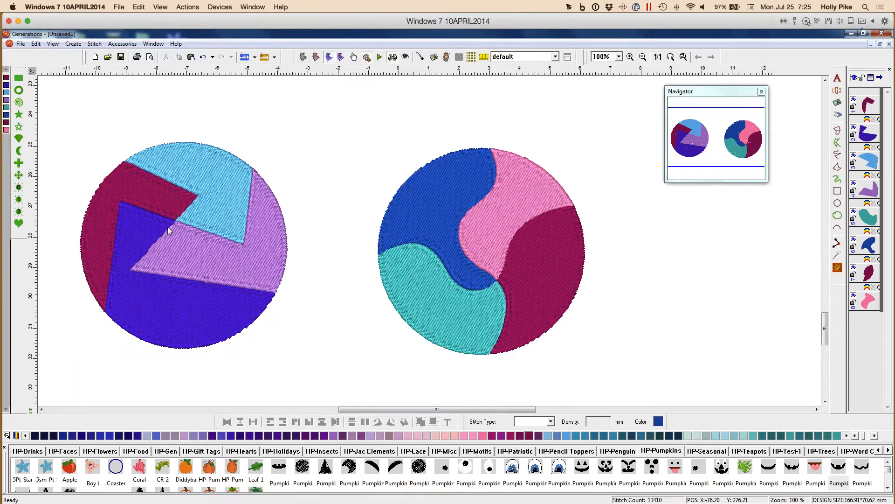
# Delete both divided circles from the design.
pyautogui.click(497, 181)
pyautogui.press('Delete')
pyautogui.click(278, 239)
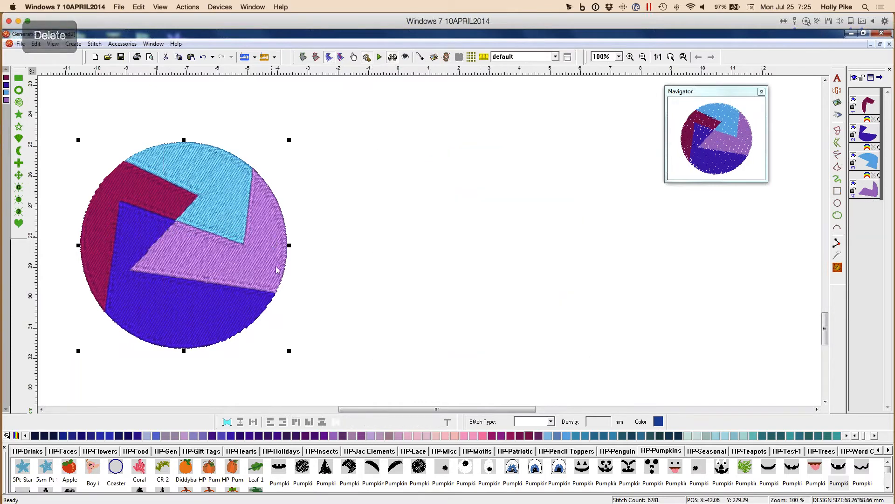
pyautogui.press('Delete')
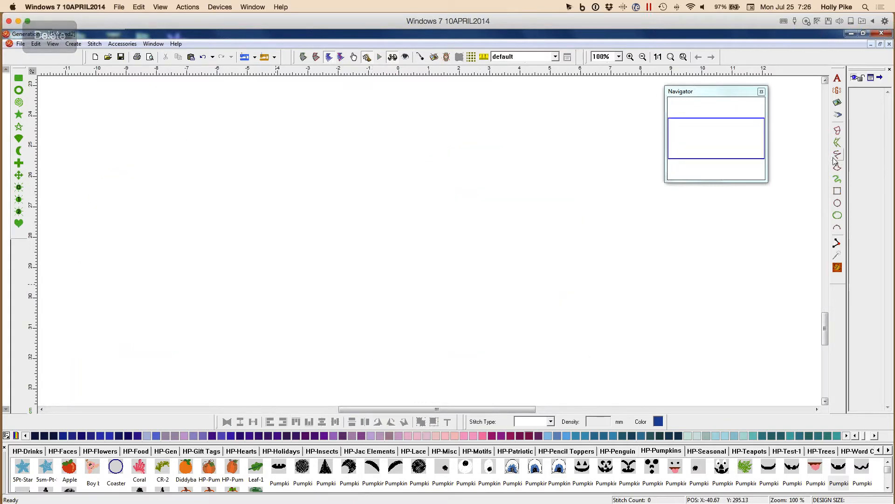
# Draw a blue Triple Run freehand line rising diagonally to the right, about 120 mm wide and 68 mm high.
pyautogui.click(838, 155)
pyautogui.moveTo(225, 343)
pyautogui.mouseDown()
pyautogui.moveTo(323, 277)
pyautogui.moveTo(588, 136)
pyautogui.mouseUp()
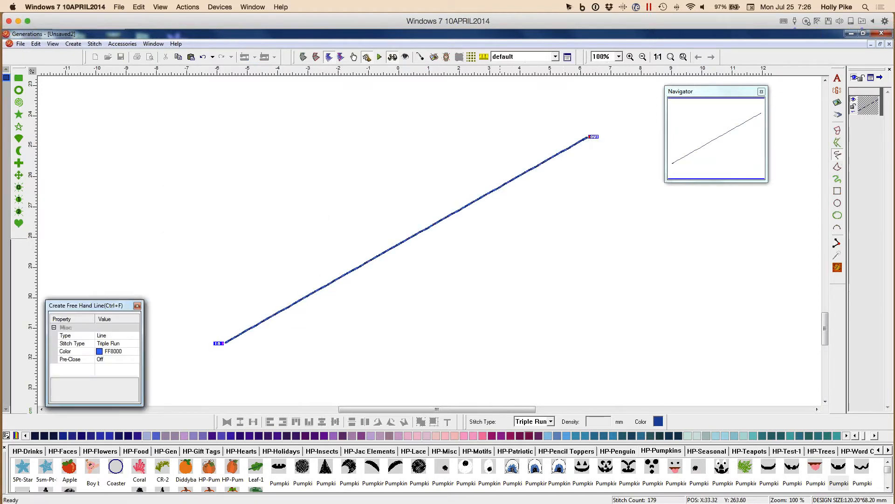
pyautogui.press('Escape')
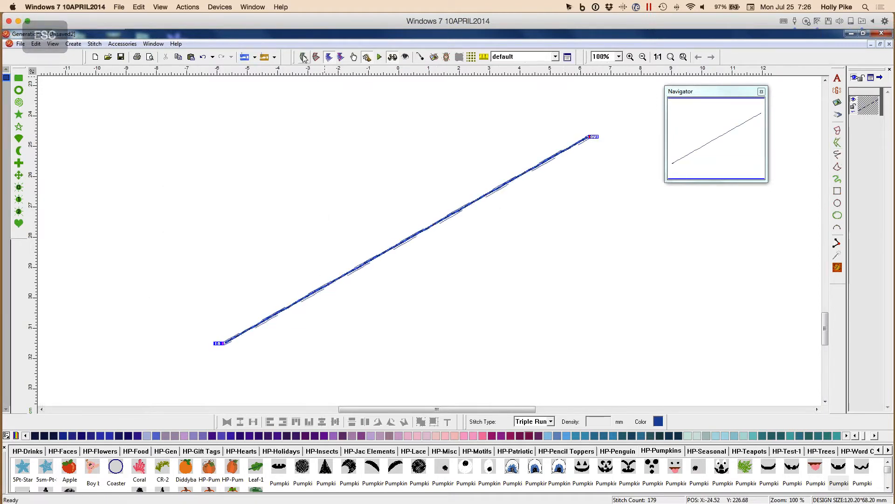
# In outline mode, divide the diagonal line into three segments with two short crossing lines and generate the stitches.
pyautogui.click(303, 58)
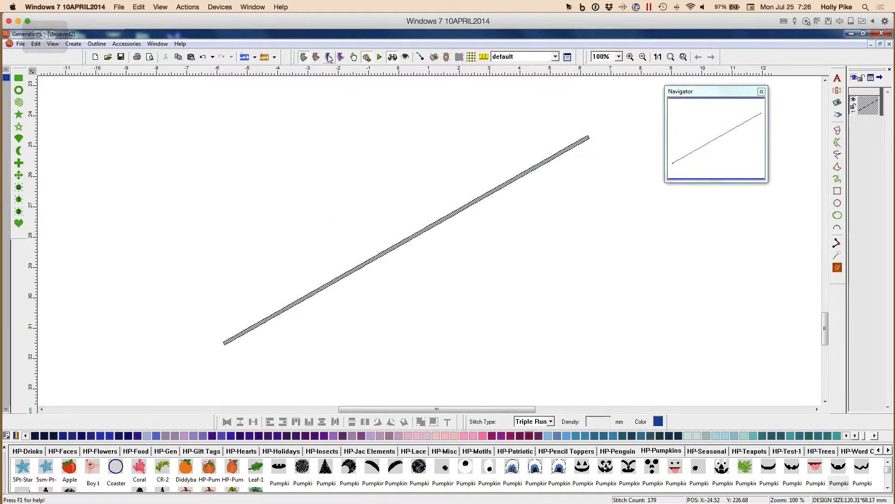
pyautogui.rightClick(440, 225)
pyautogui.click(480, 344)
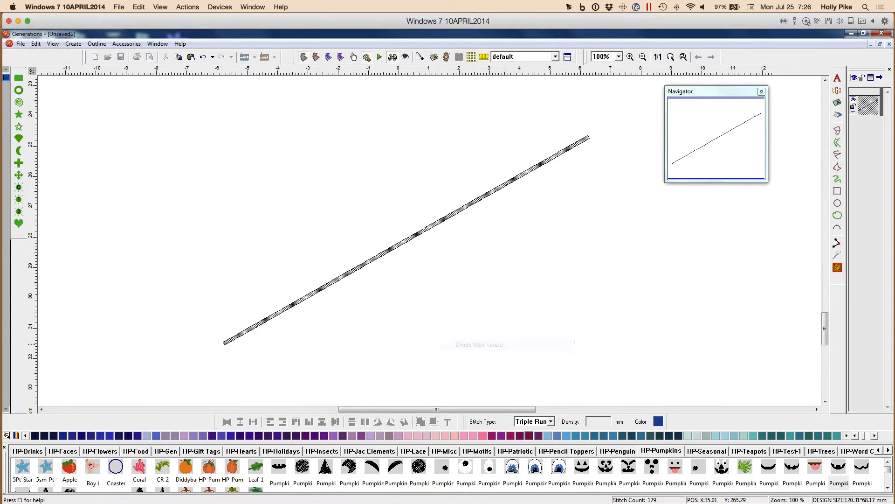
pyautogui.click(486, 166)
pyautogui.click(304, 247)
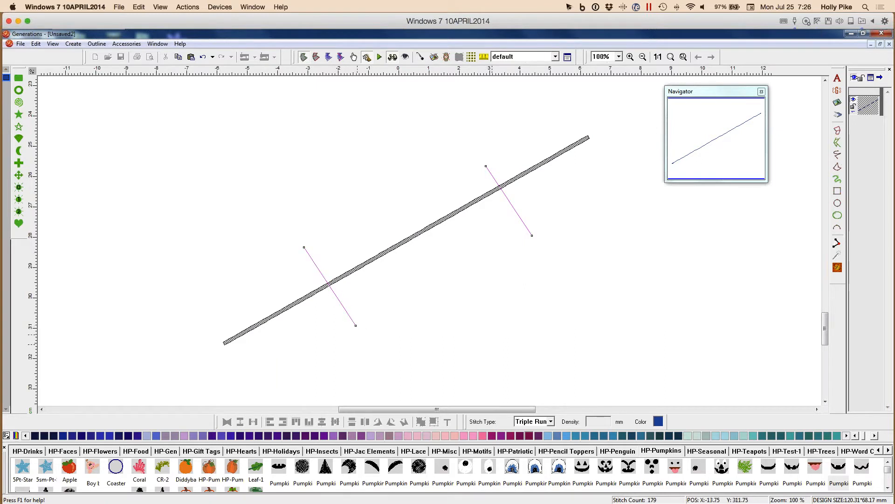
pyautogui.press('Return')
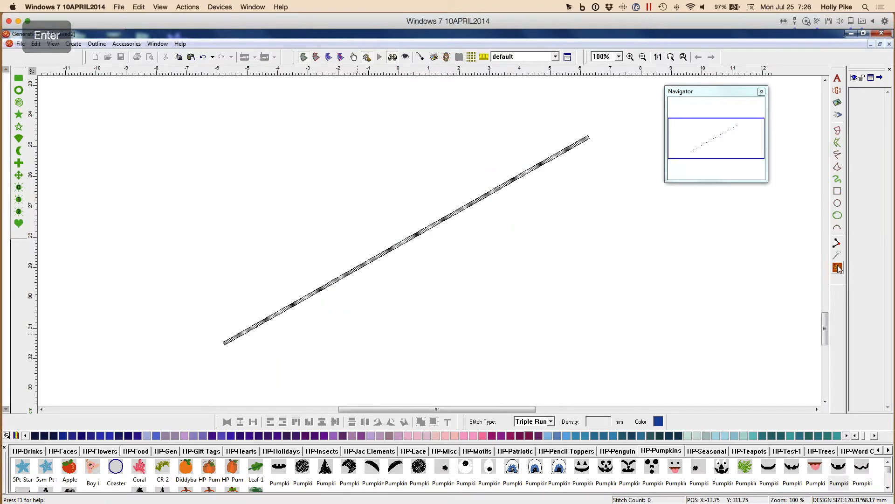
# Recolor the divided line's lower segment teal and its middle segment magenta.
pyautogui.click(871, 160)
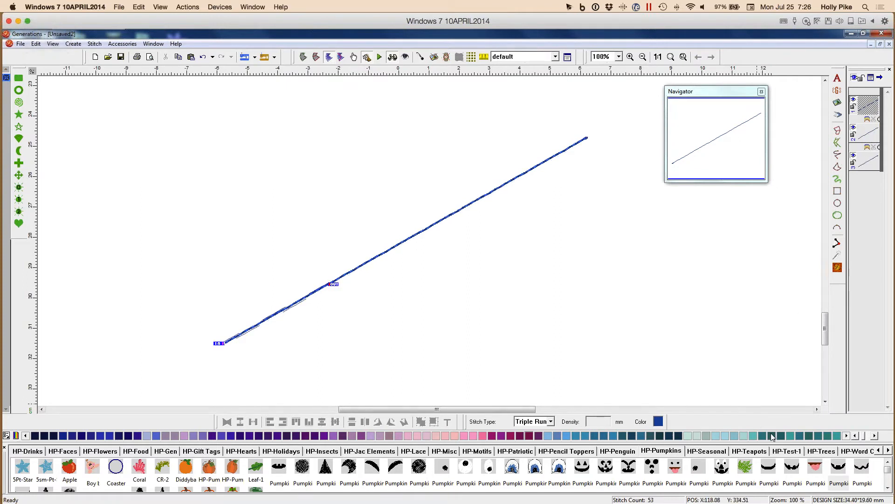
pyautogui.click(869, 135)
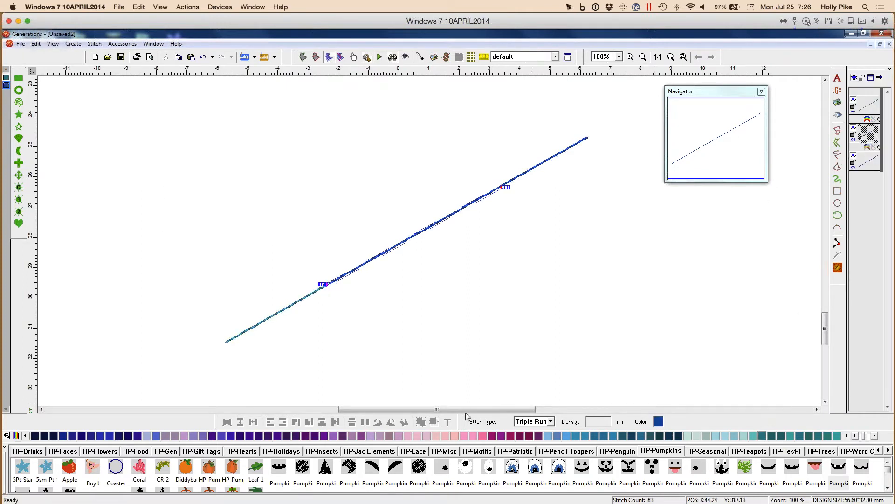
pyautogui.click(492, 436)
pyautogui.click(487, 331)
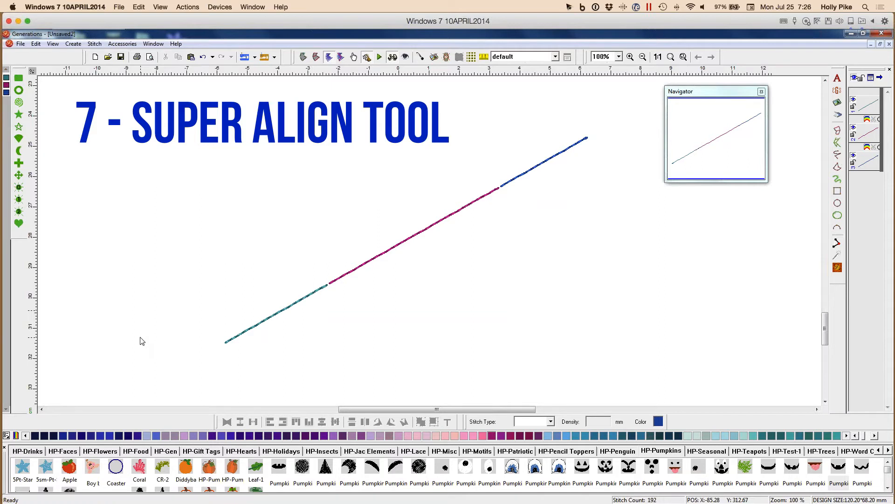
# Close the current design without saving it and create a new blank design.
pyautogui.click(889, 44)
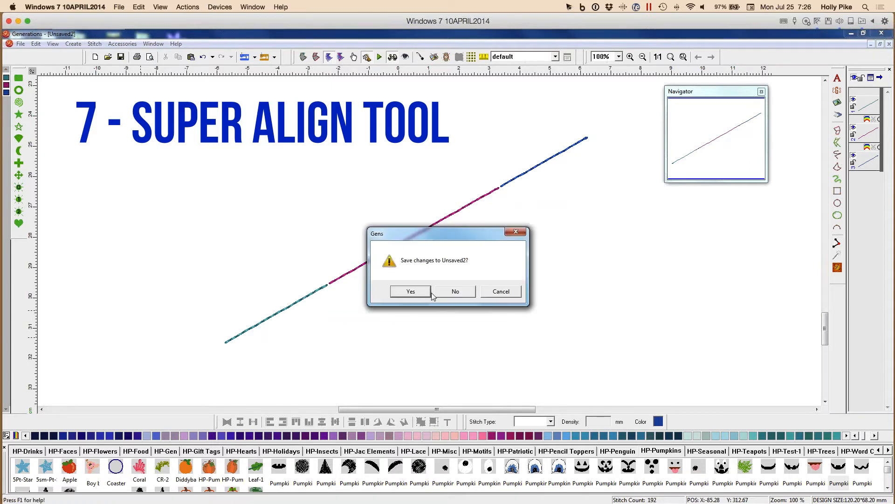
pyautogui.click(455, 291)
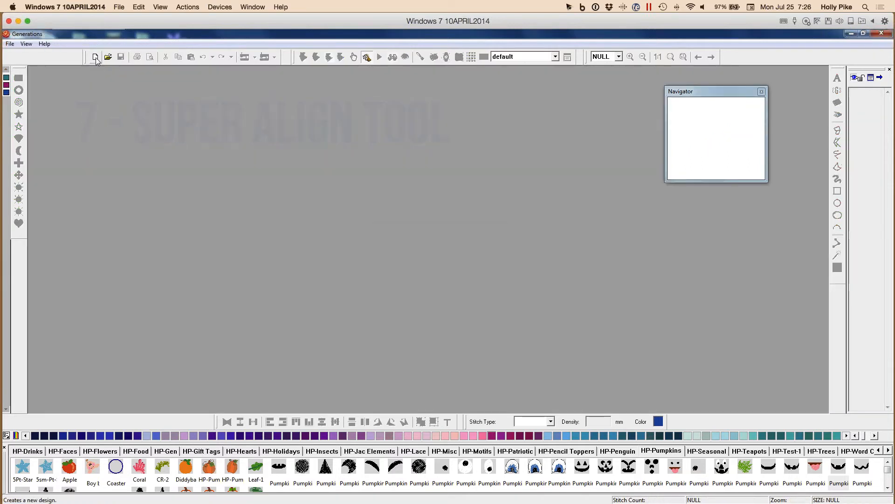
pyautogui.hotkey('ctrl', 'n')
pyautogui.moveTo(825, 239); pyautogui.dragTo(827, 239)
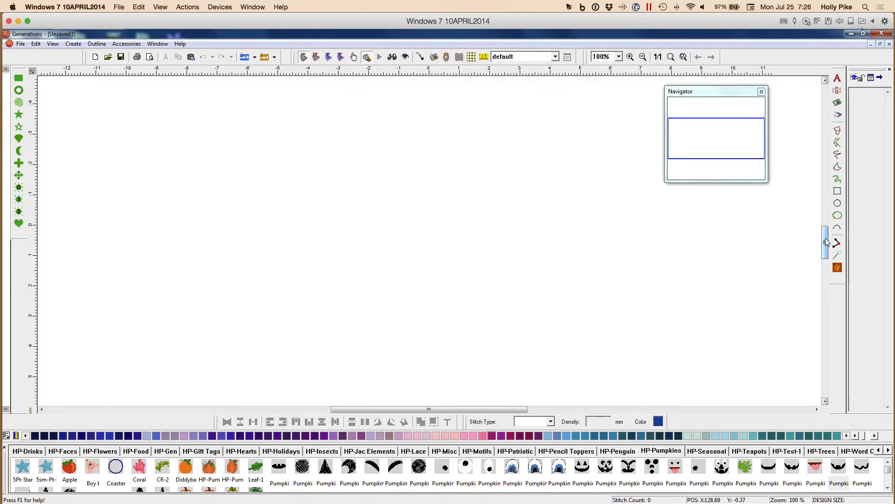
# Insert the HP-RW single flower with two leaves from the HP-Flowers library and spread copies into a horizontal row of six.
pyautogui.click(108, 452)
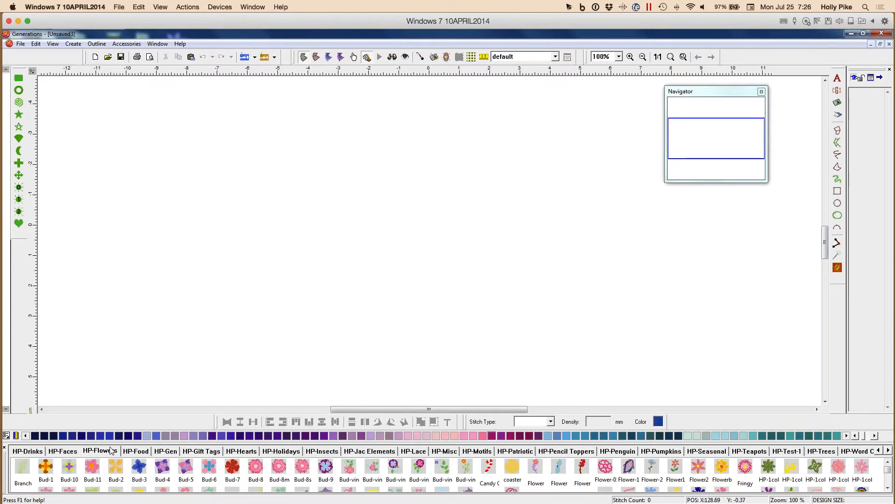
pyautogui.click(889, 480)
pyautogui.click(890, 479)
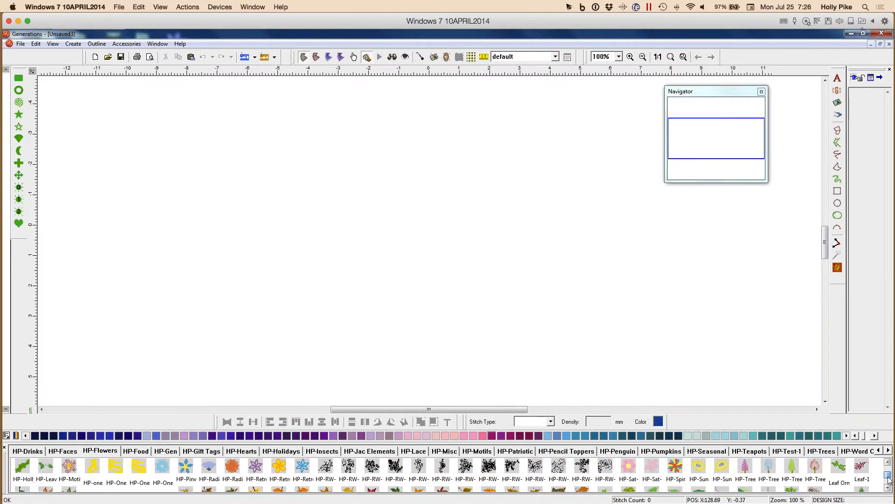
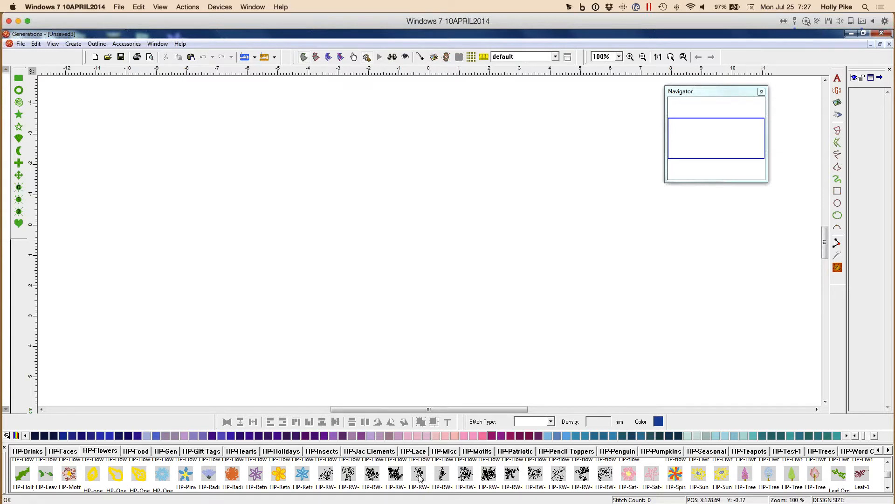
pyautogui.moveTo(419, 474); pyautogui.dragTo(268, 274)
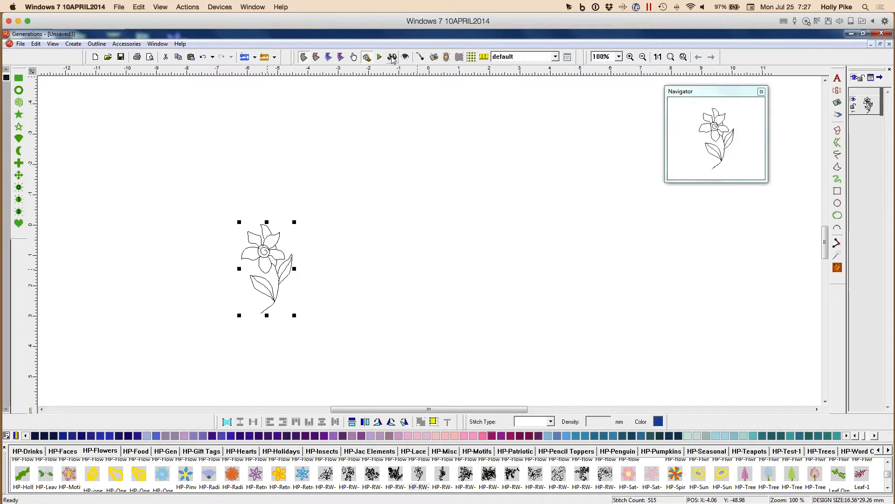
pyautogui.click(392, 61)
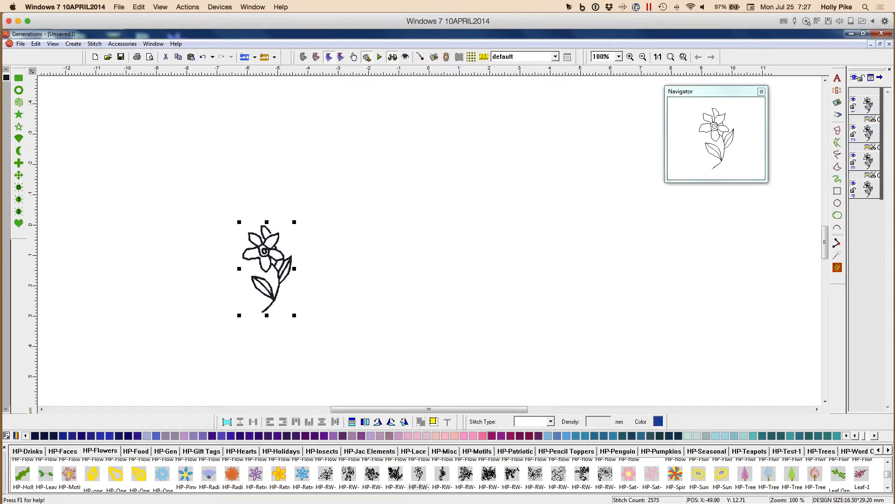
pyautogui.moveTo(271, 263); pyautogui.dragTo(587, 267)
pyautogui.moveTo(288, 275); pyautogui.dragTo(340, 267)
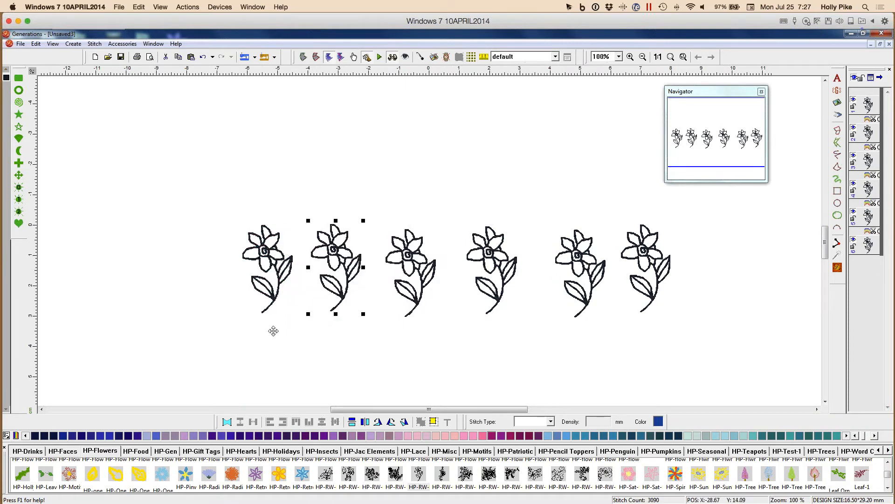
# Select all six flowers, align them along their bottoms and even out their horizontal spacing.
pyautogui.moveTo(213, 188); pyautogui.dragTo(717, 352)
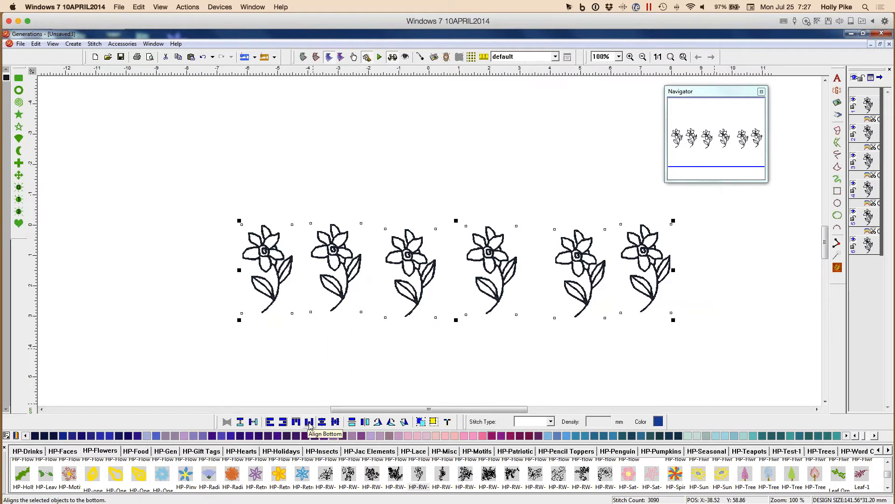
pyautogui.click(309, 422)
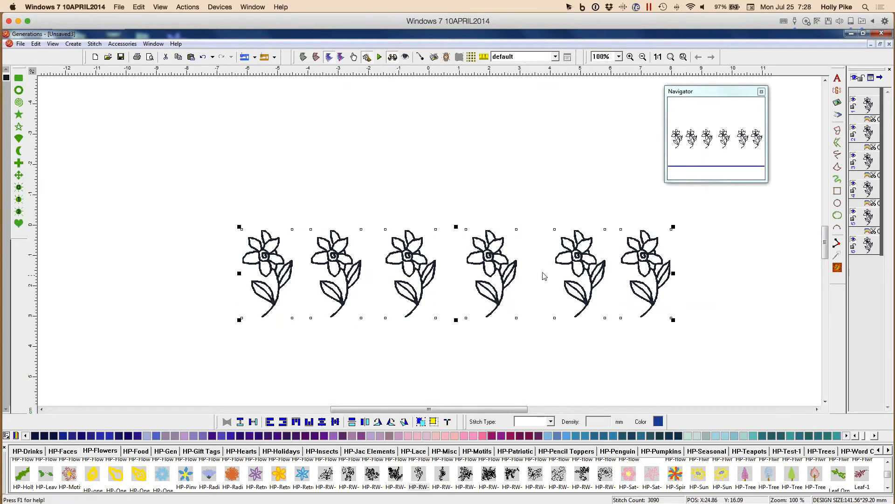
pyautogui.click(253, 422)
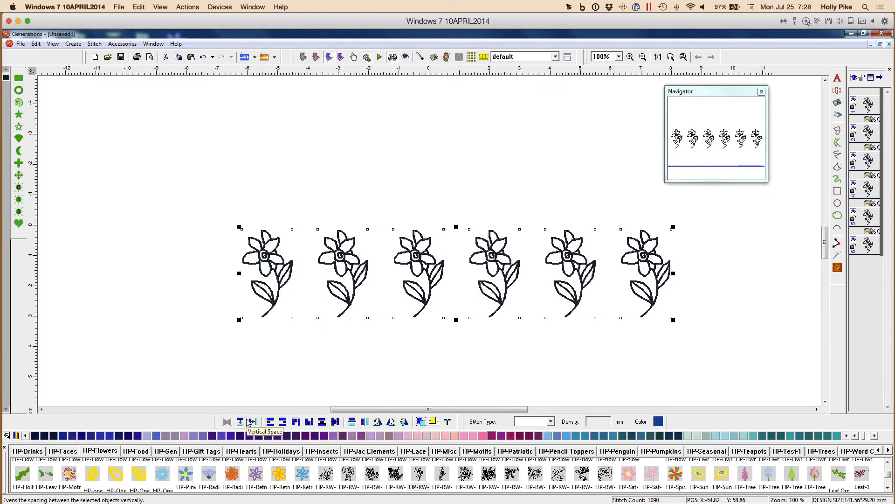
# Arrange the six flowers with Super Align, centered on the line of an Ellipse path drawn as a circle about 60 mm in diameter.
pyautogui.click(447, 423)
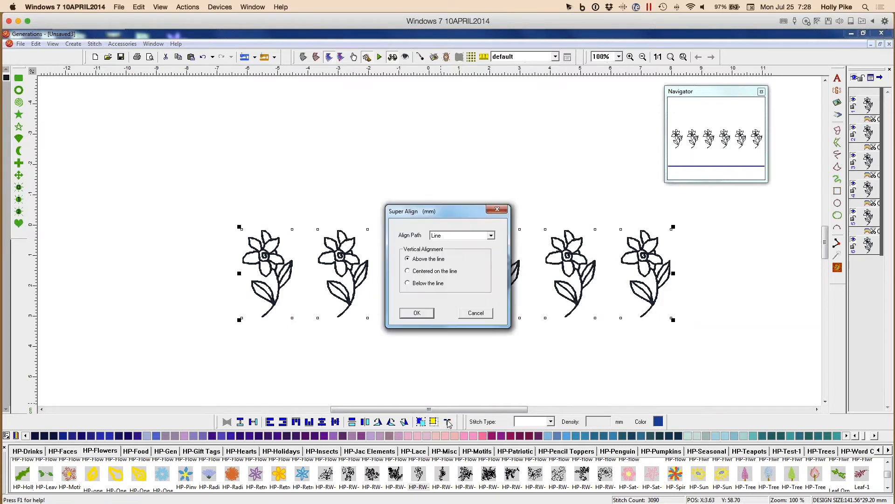
pyautogui.click(491, 236)
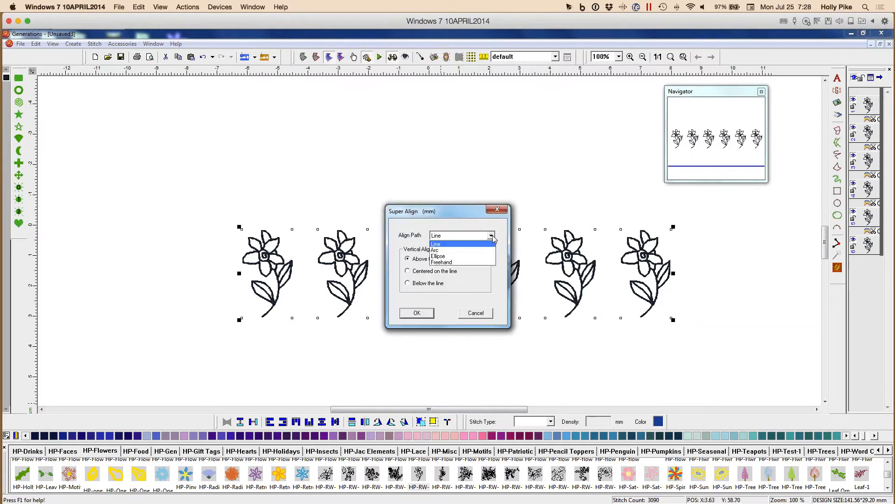
pyautogui.click(443, 257)
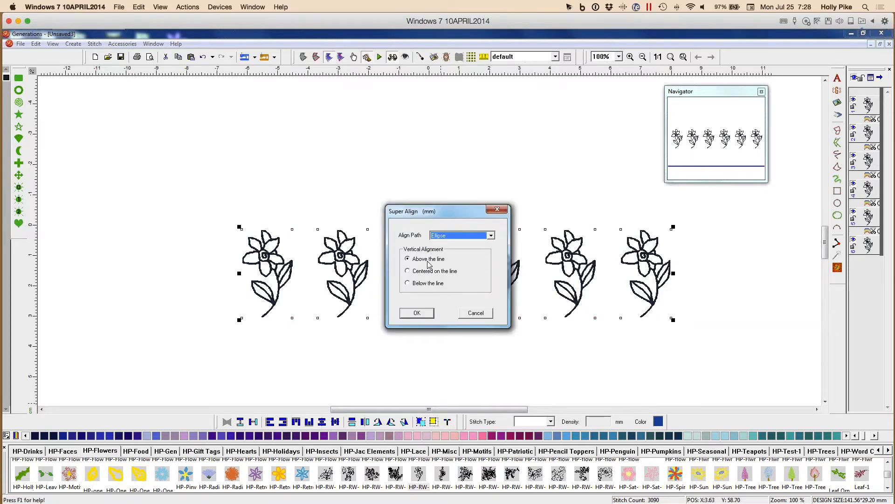
pyautogui.click(408, 271)
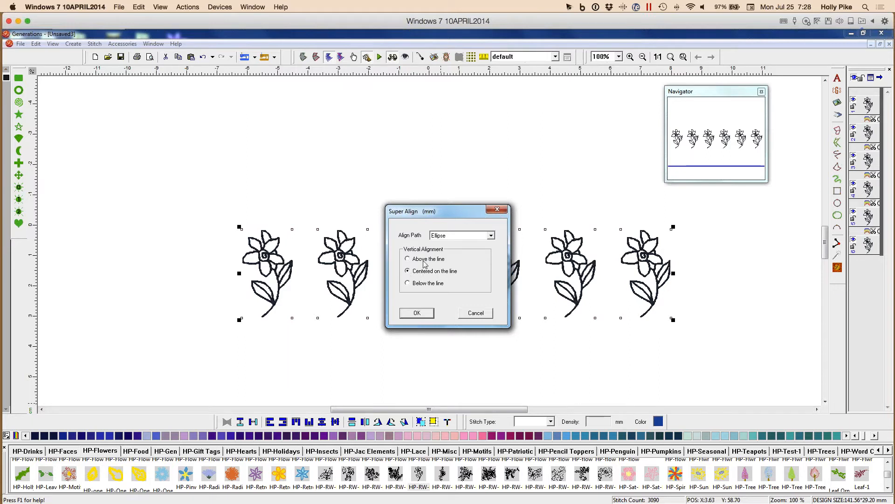
pyautogui.click(416, 313)
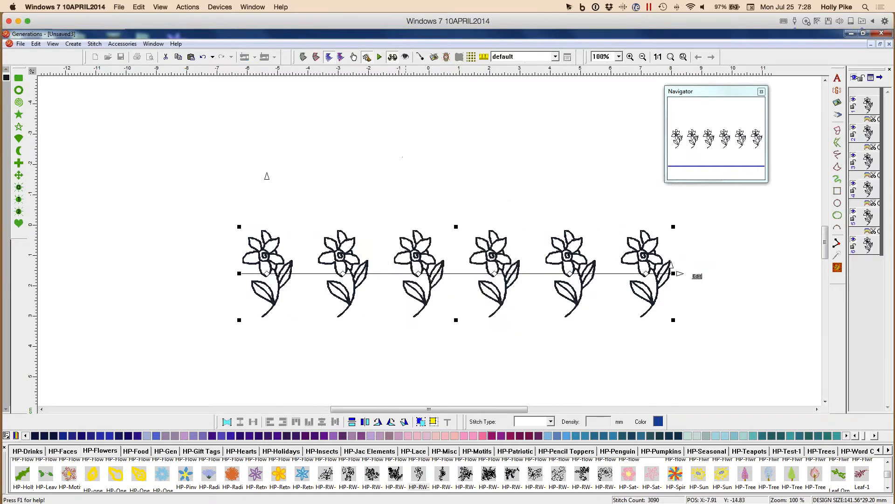
pyautogui.moveTo(373, 179); pyautogui.dragTo(576, 358)
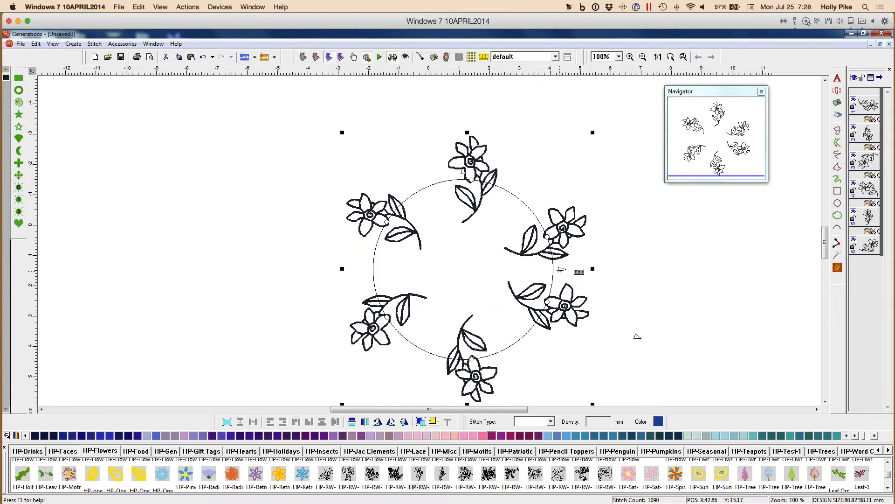
# Shrink the circle path so the flower ring measures about 55 × 60 mm, and select the ring again.
pyautogui.moveTo(562, 269); pyautogui.dragTo(518, 270)
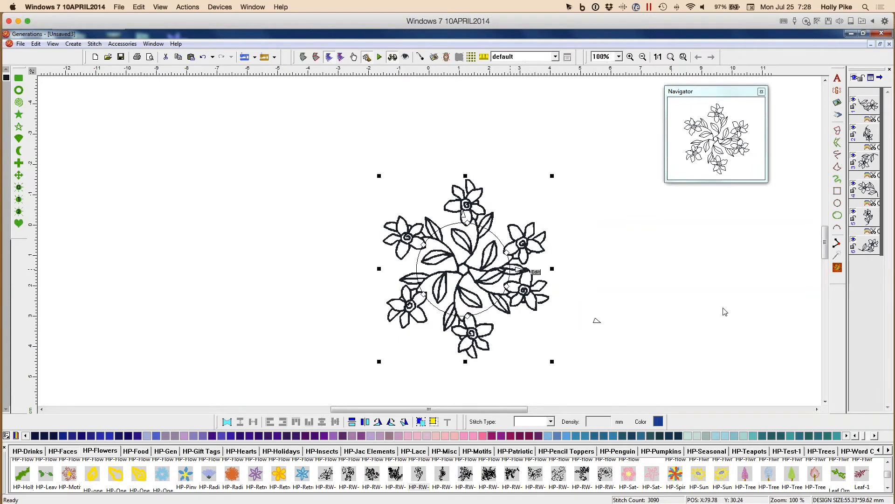
pyautogui.click(762, 297)
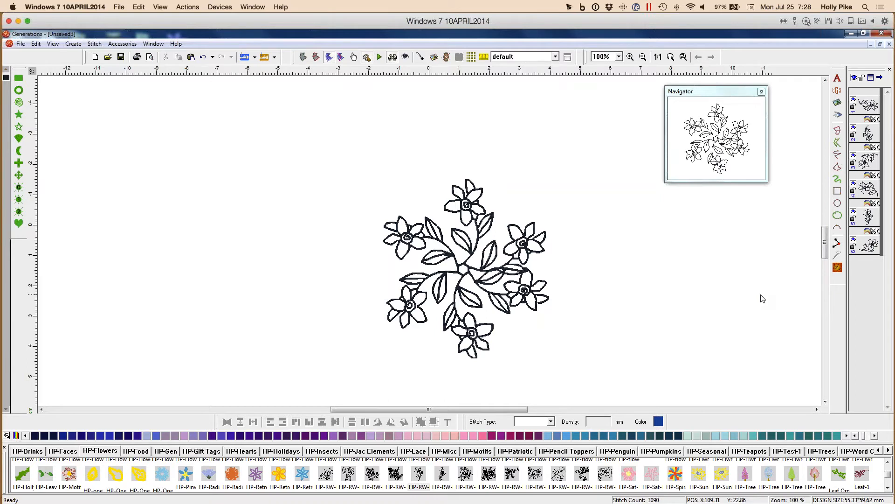
pyautogui.click(528, 255)
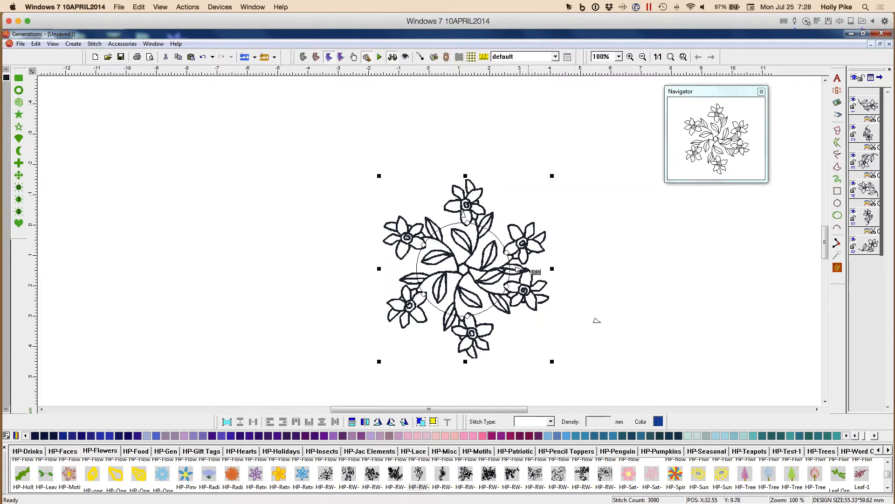
# Move the two overlapping flowers on the ring's right side apart along the circle and regenerate the stitches.
pyautogui.moveTo(506, 253); pyautogui.dragTo(505, 248)
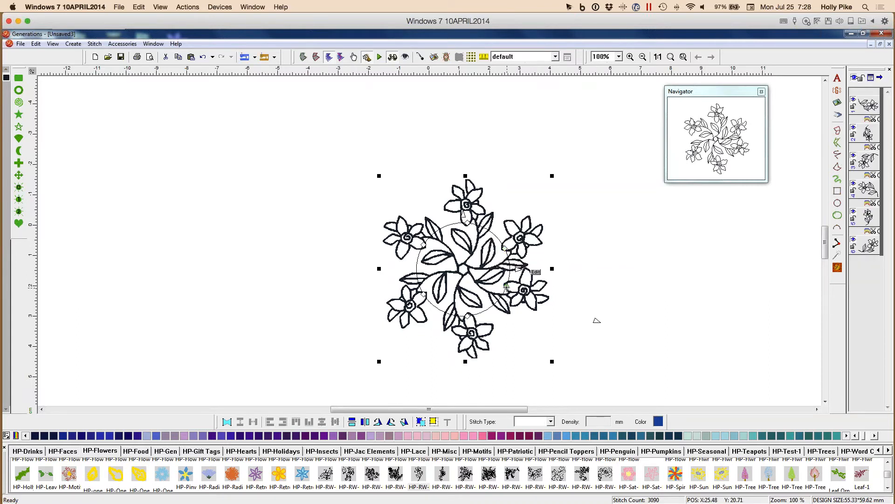
pyautogui.moveTo(507, 286); pyautogui.dragTo(506, 289)
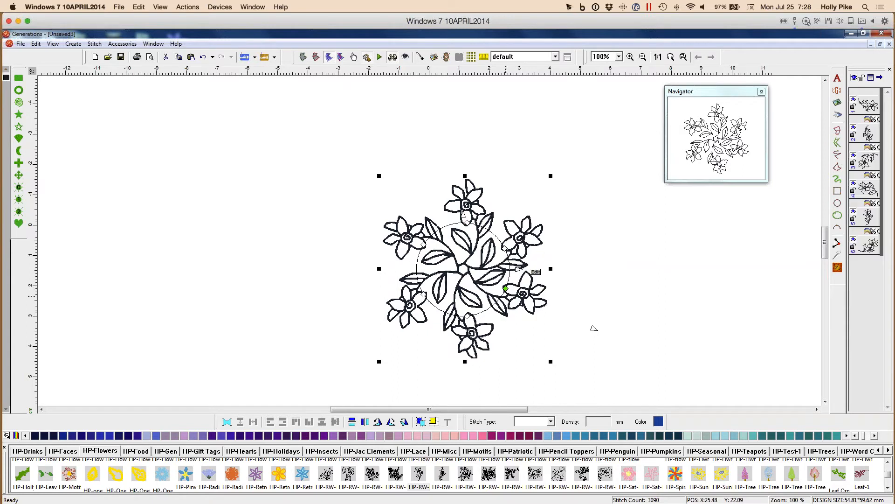
pyautogui.moveTo(594, 328); pyautogui.dragTo(590, 334)
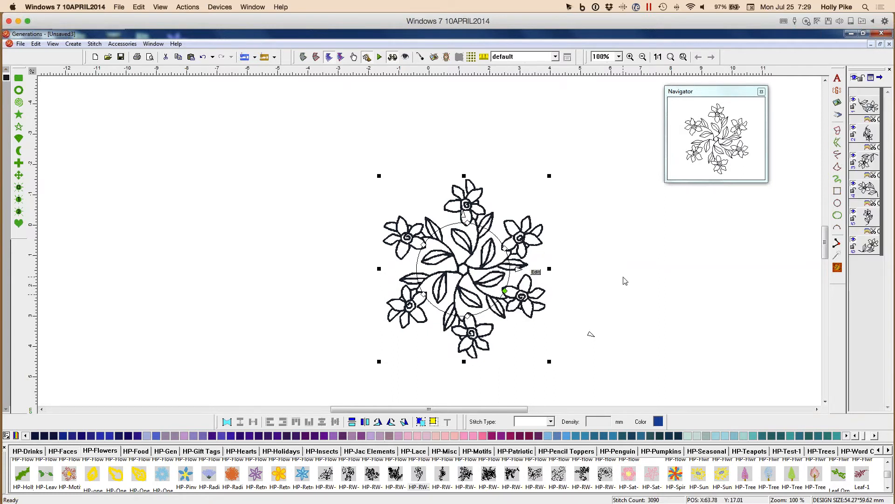
pyautogui.click(624, 315)
pyautogui.click(837, 267)
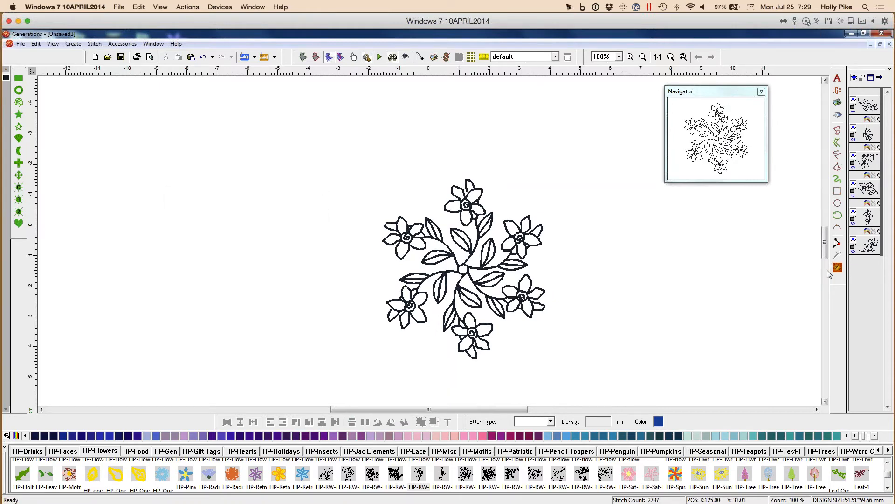
# Insert Leaf-02 from the HP-Jac Elements library well clear of the flower ring and shrink it to about 17.5 mm wide.
pyautogui.moveTo(491, 281); pyautogui.dragTo(424, 272)
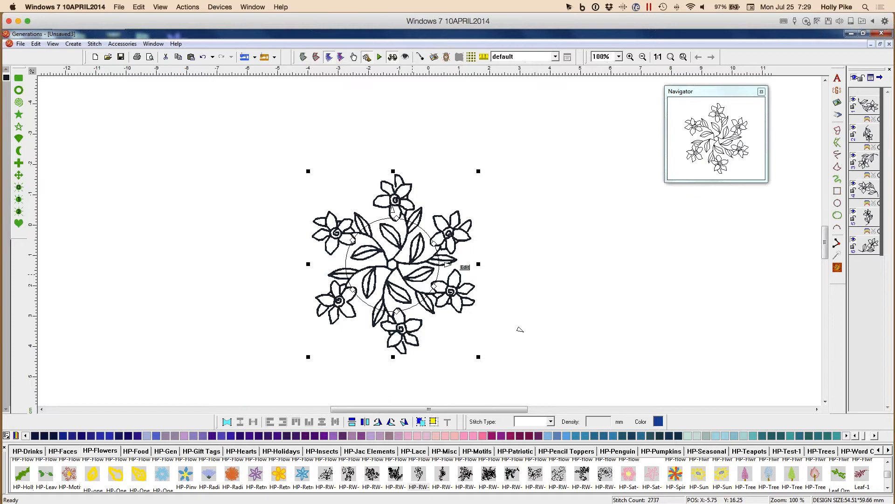
pyautogui.moveTo(888, 476); pyautogui.dragTo(888, 473)
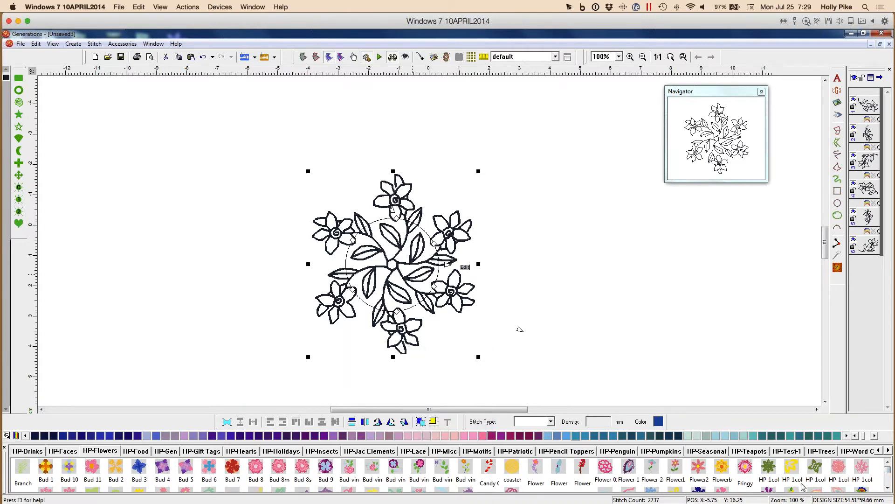
pyautogui.moveTo(888, 472); pyautogui.dragTo(890, 481)
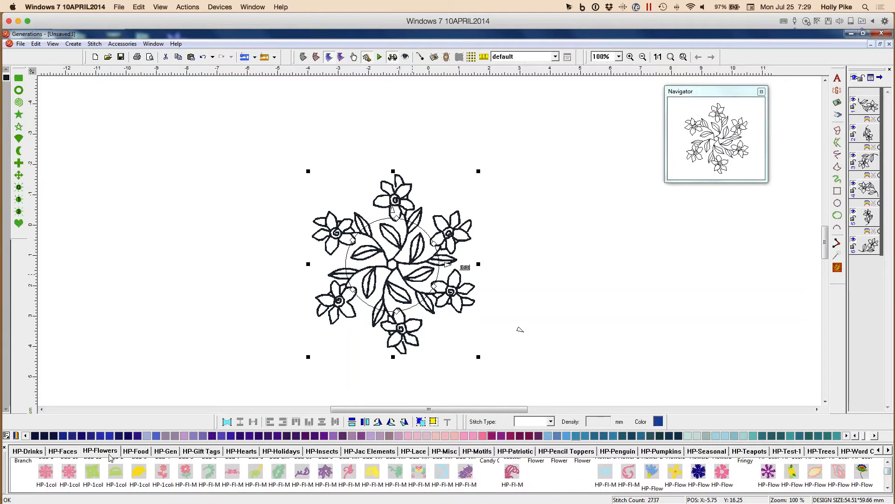
pyautogui.click(380, 451)
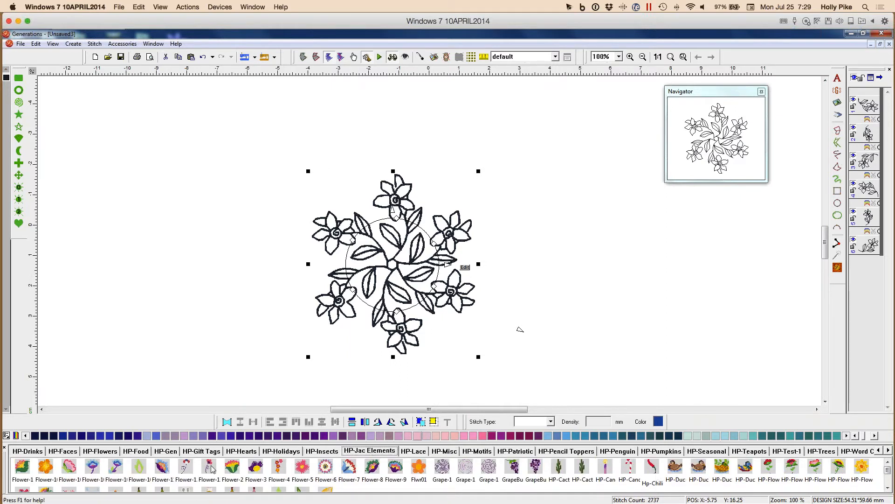
pyautogui.click(888, 488)
pyautogui.moveTo(302, 467); pyautogui.dragTo(183, 266)
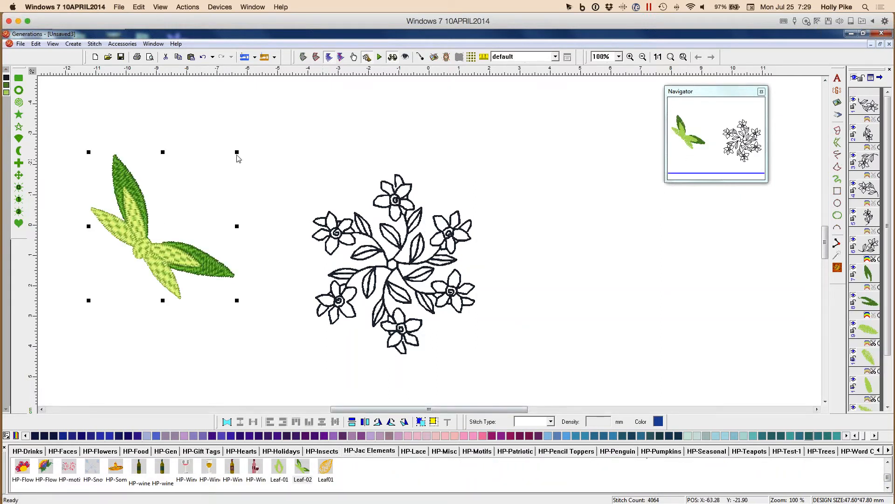
pyautogui.moveTo(236, 153); pyautogui.dragTo(146, 243)
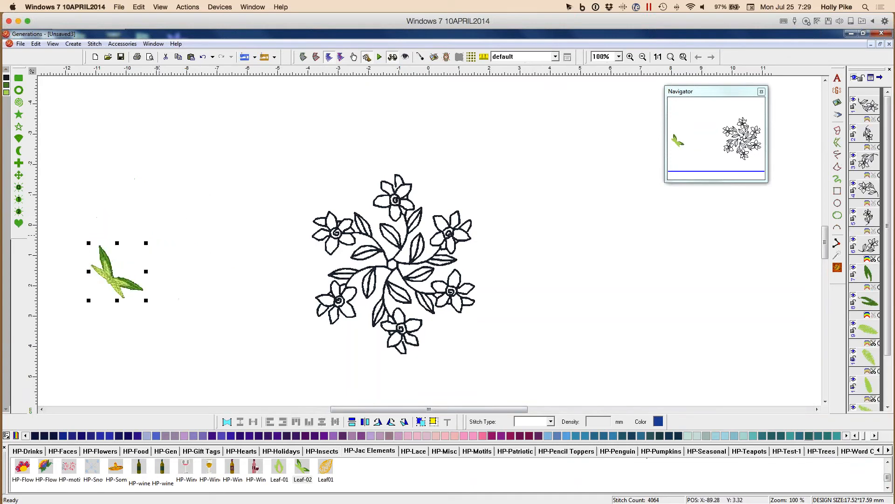
pyautogui.moveTo(448, 264); pyautogui.dragTo(787, 242)
pyautogui.click(128, 283)
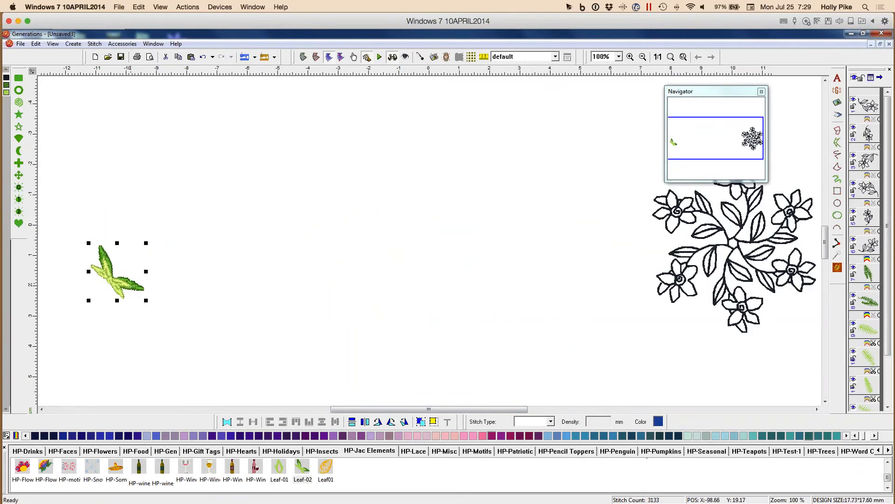
pyautogui.hotkey('alt', 'c')
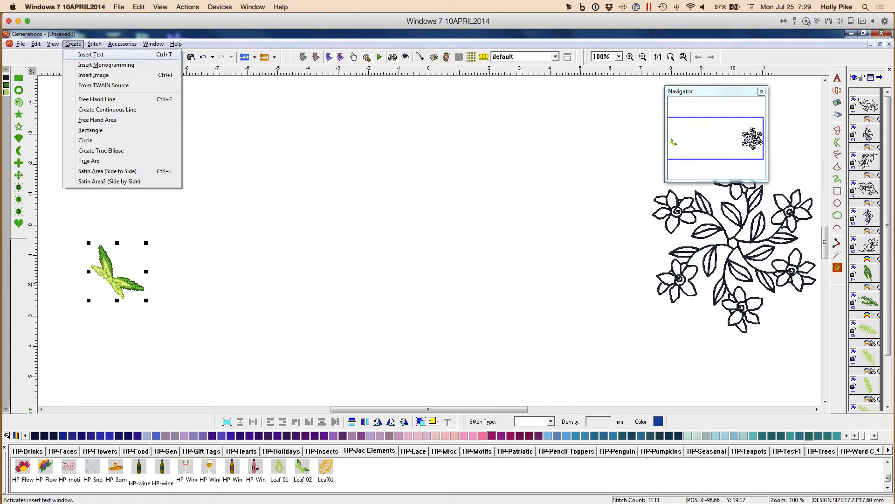
pyautogui.click(324, 252)
pyautogui.hotkey('ctrl', 'v')
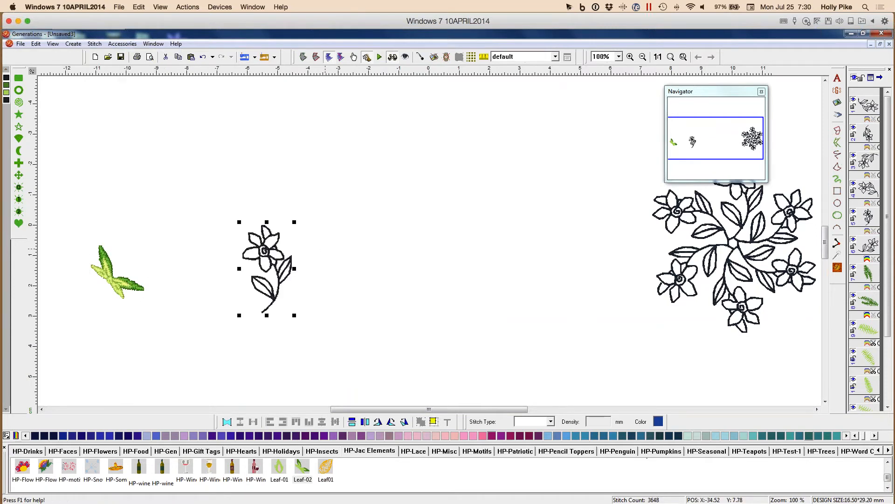
pyautogui.click(266, 269)
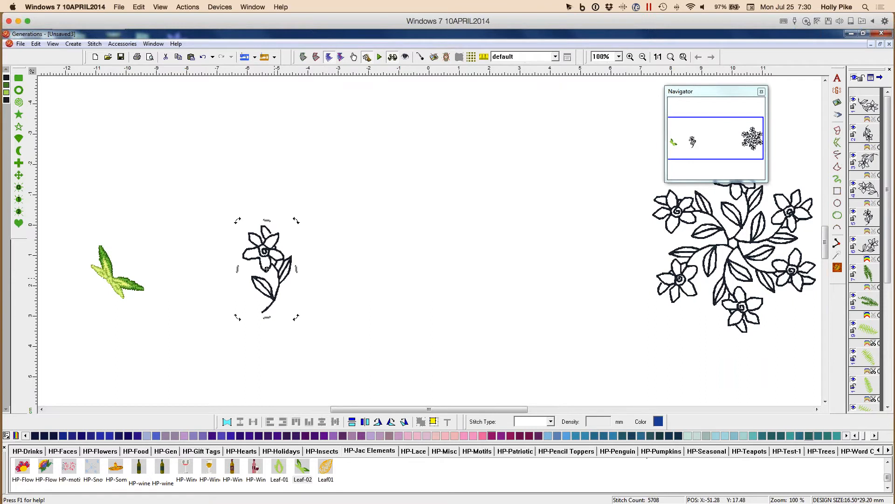
pyautogui.press('Delete')
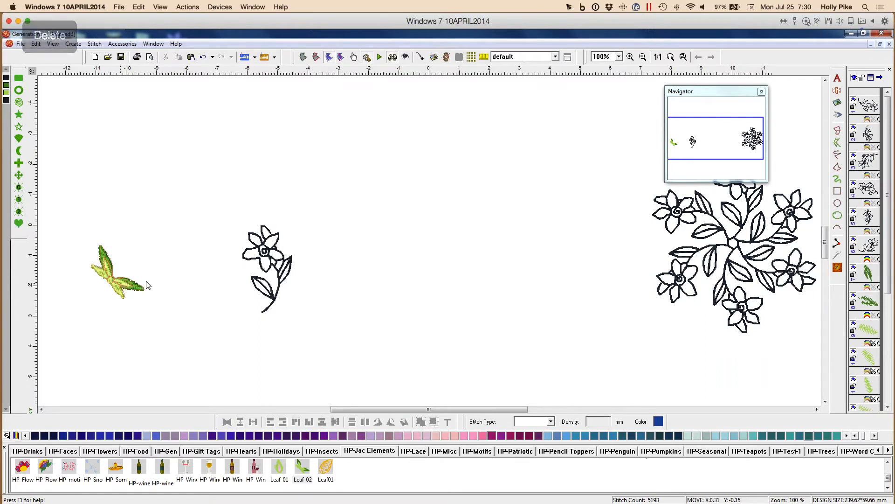
pyautogui.moveTo(121, 289); pyautogui.dragTo(184, 285)
pyautogui.click(284, 269)
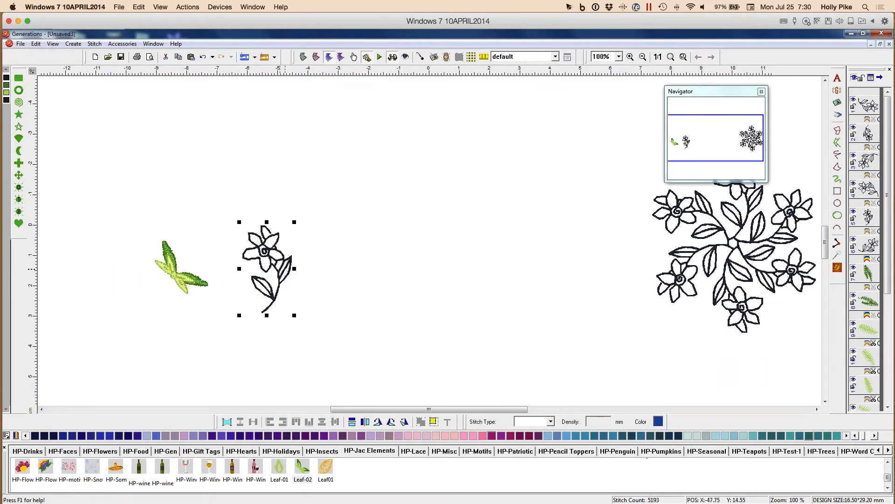
pyautogui.press('Delete')
pyautogui.press('Delete')
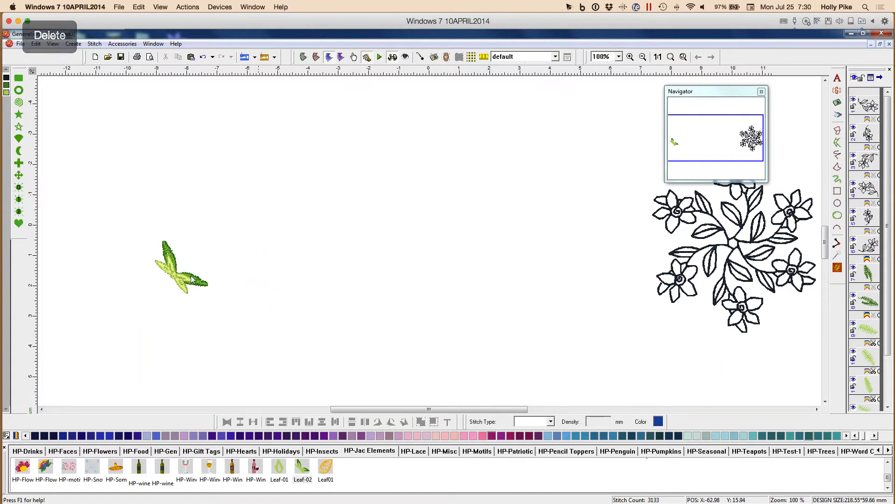
# Copy the small leaf sprig and spread the pasted copies into a horizontal row of six.
pyautogui.click(191, 279)
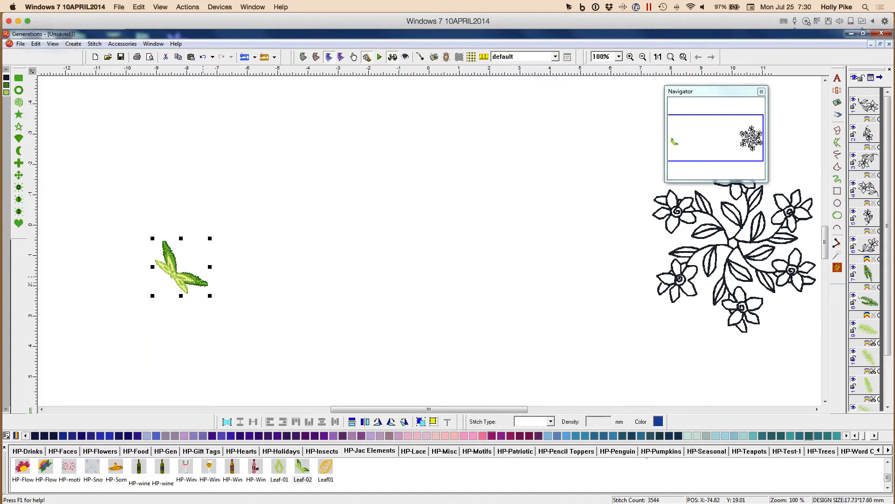
pyautogui.hotkey('ctrl', 'v')
pyautogui.hotkey('ctrl', 'v')
pyautogui.hotkey('ctrl', 'v')
pyautogui.hotkey('ctrl', 'v')
pyautogui.moveTo(199, 280); pyautogui.dragTo(259, 279)
# Select all six leaf sprigs, align them along their bottoms and even out their horizontal spacing.
pyautogui.moveTo(116, 170); pyautogui.dragTo(577, 339)
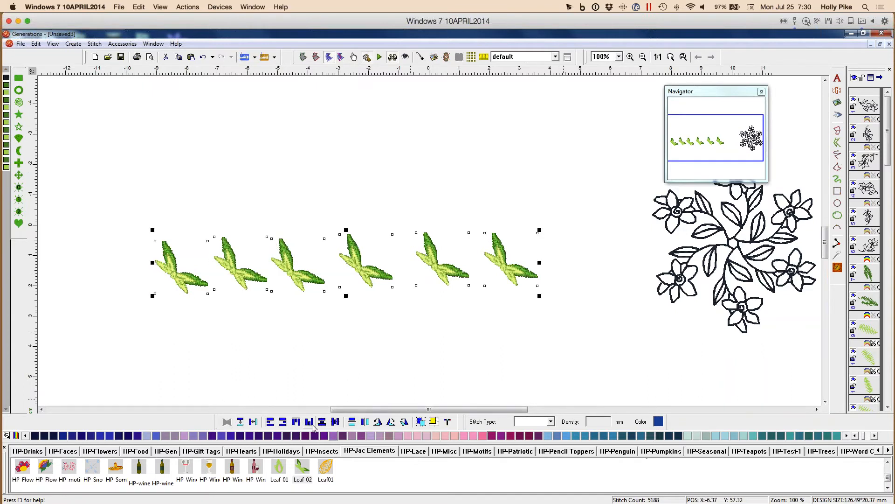
pyautogui.click(309, 421)
pyautogui.click(253, 422)
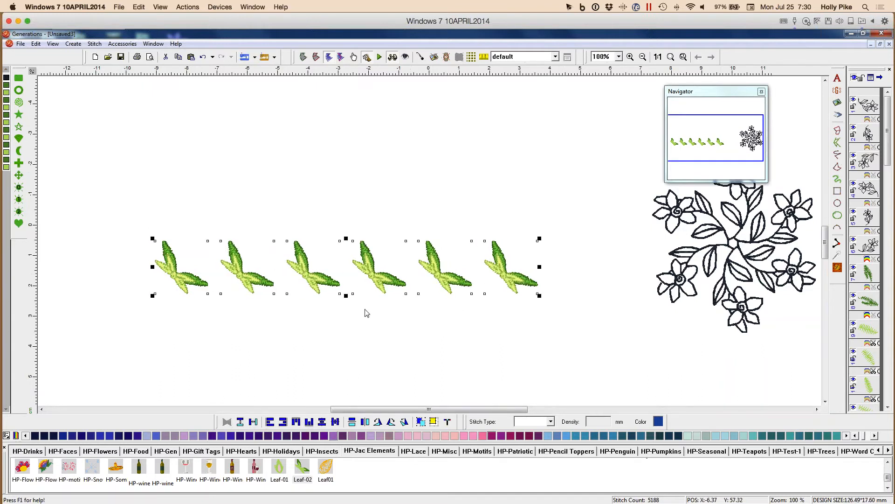
# Arrange the leaf sprigs with Super Align below the line of a roughly 51 mm Ellipse circle and shrink the ring to about 47 mm.
pyautogui.click(447, 421)
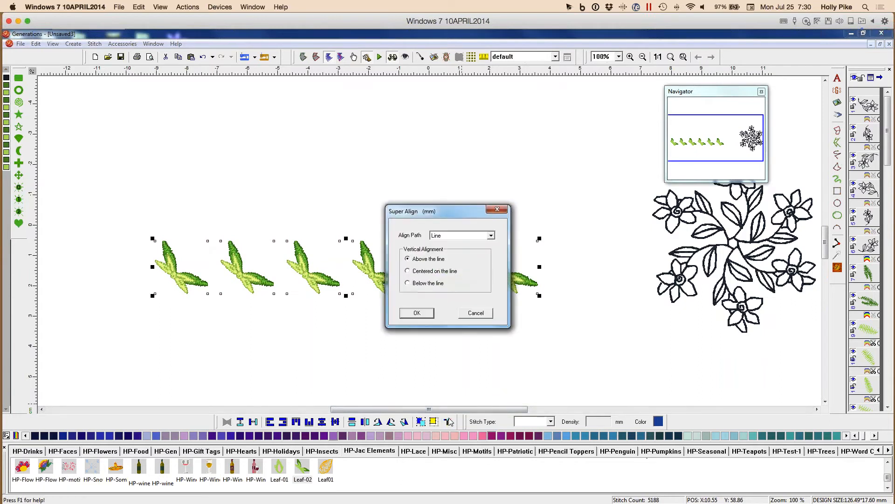
pyautogui.click(492, 236)
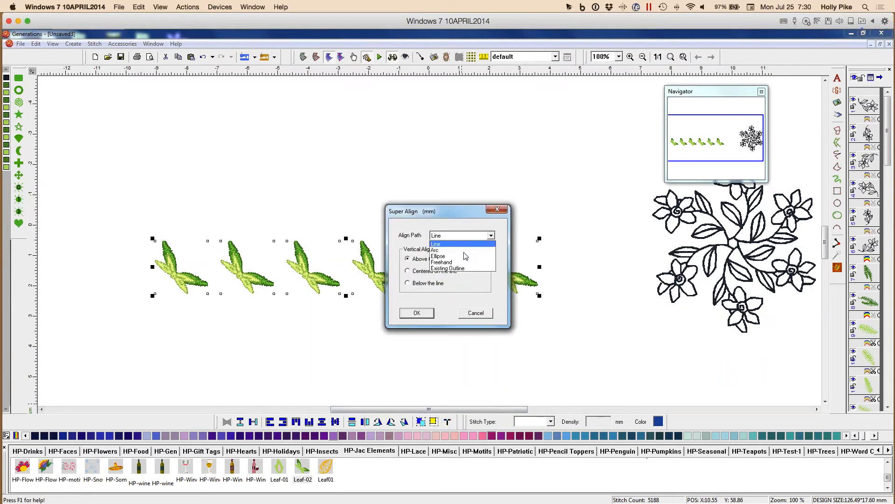
pyautogui.click(440, 257)
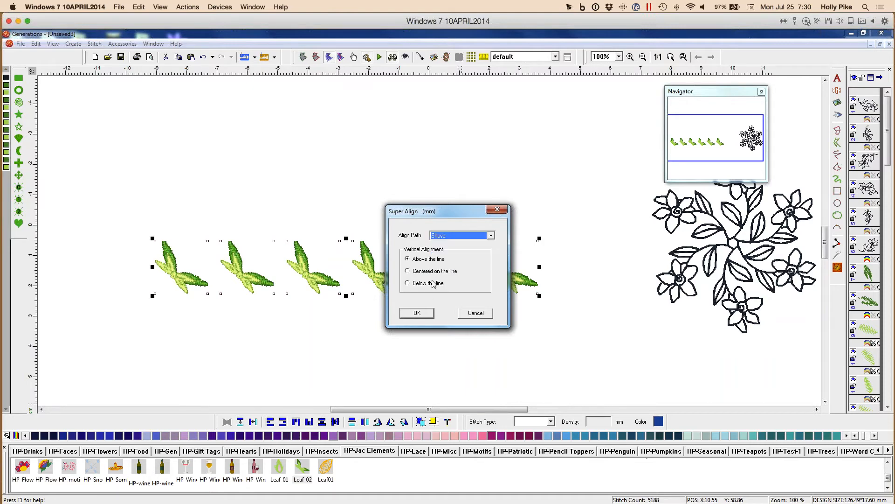
pyautogui.click(428, 283)
pyautogui.click(417, 313)
pyautogui.moveTo(297, 203); pyautogui.dragTo(476, 358)
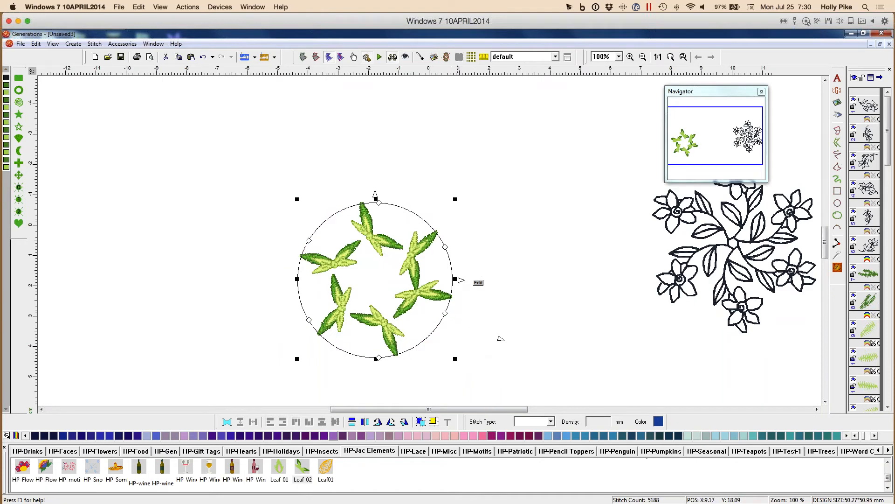
pyautogui.moveTo(462, 280); pyautogui.dragTo(448, 280)
pyautogui.click(516, 321)
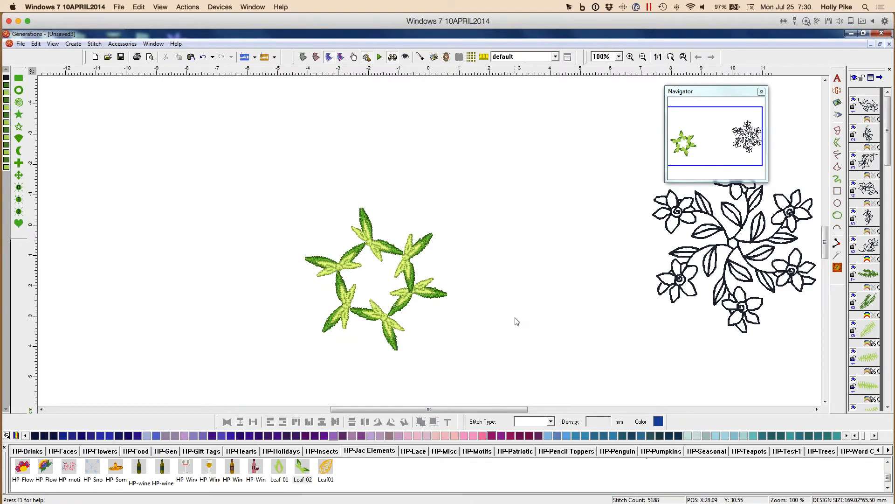
# Move the flower ring beside the leaf ring and delete both rings to empty the design.
pyautogui.moveTo(737, 254); pyautogui.dragTo(544, 224)
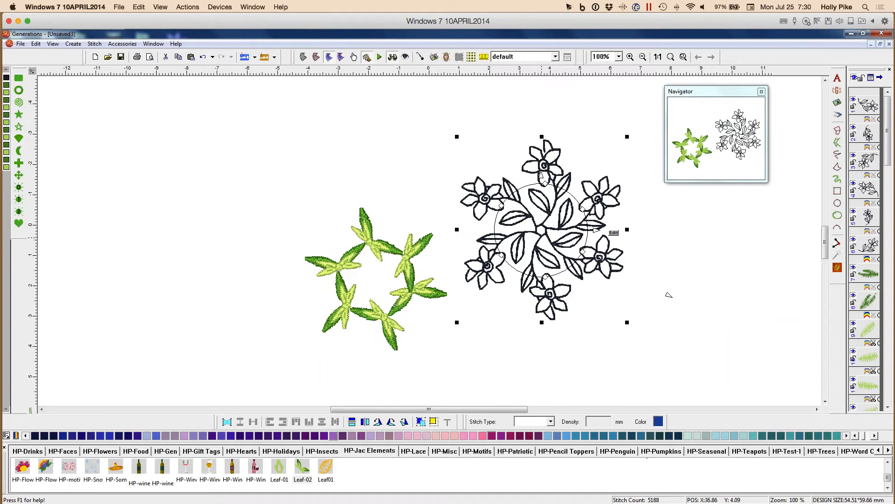
pyautogui.press('Delete')
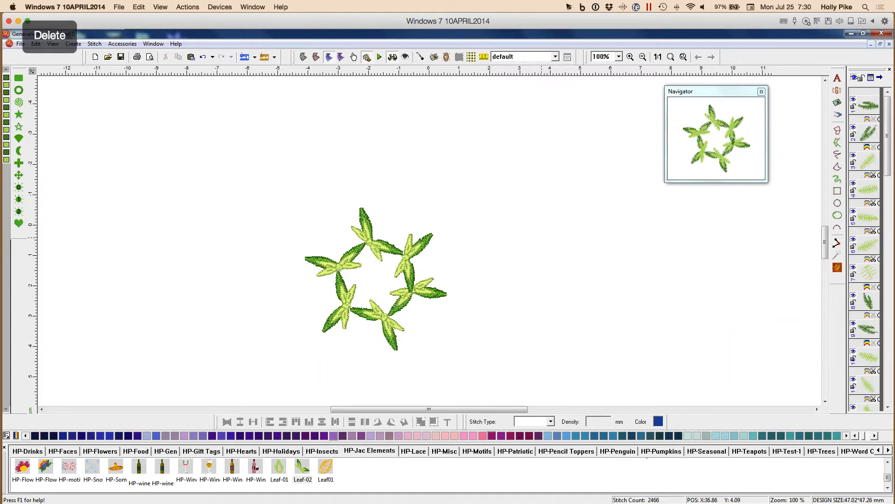
pyautogui.click(407, 267)
pyautogui.press('Delete')
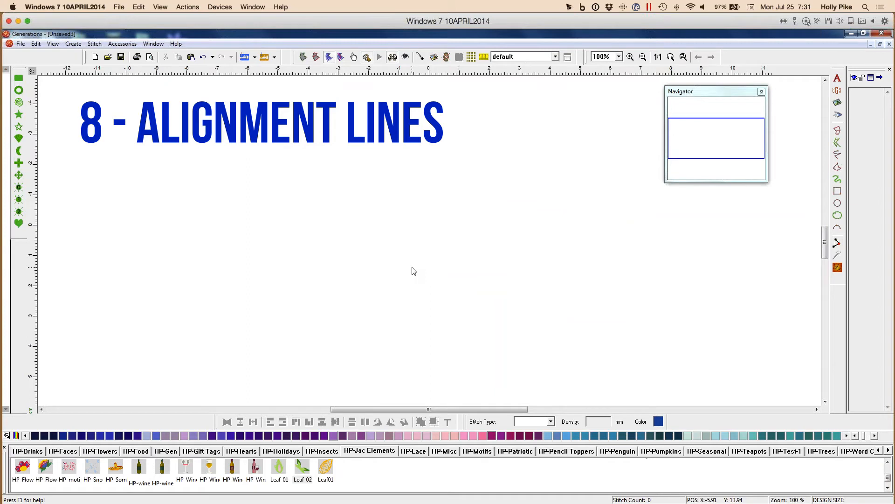
# Place three horizontal alignment lines at about 0, 1 and 2 cm above the vertical ruler's zero mark.
pyautogui.moveTo(443, 73); pyautogui.dragTo(427, 204)
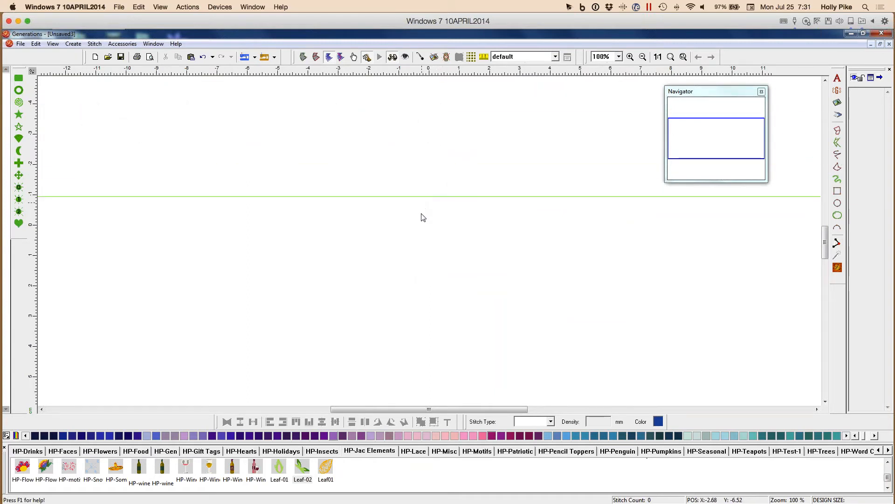
pyautogui.moveTo(442, 73); pyautogui.dragTo(432, 227)
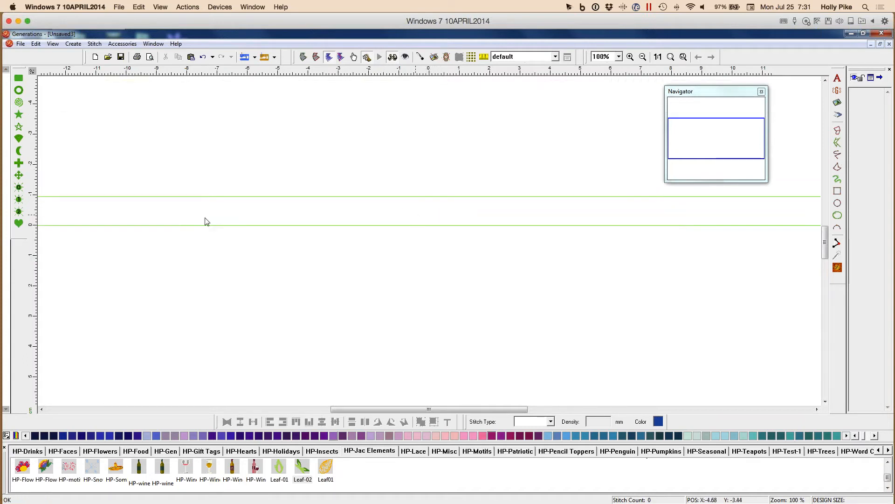
pyautogui.moveTo(366, 196); pyautogui.dragTo(374, 195)
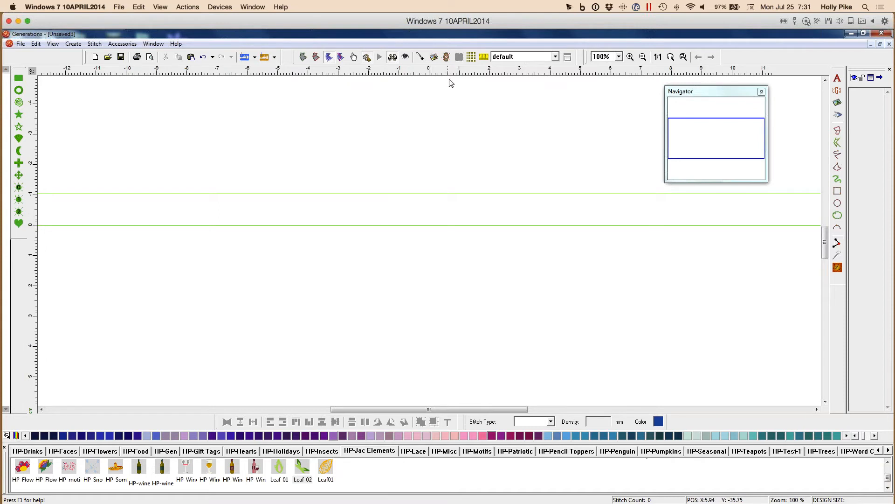
pyautogui.moveTo(452, 73); pyautogui.dragTo(447, 173)
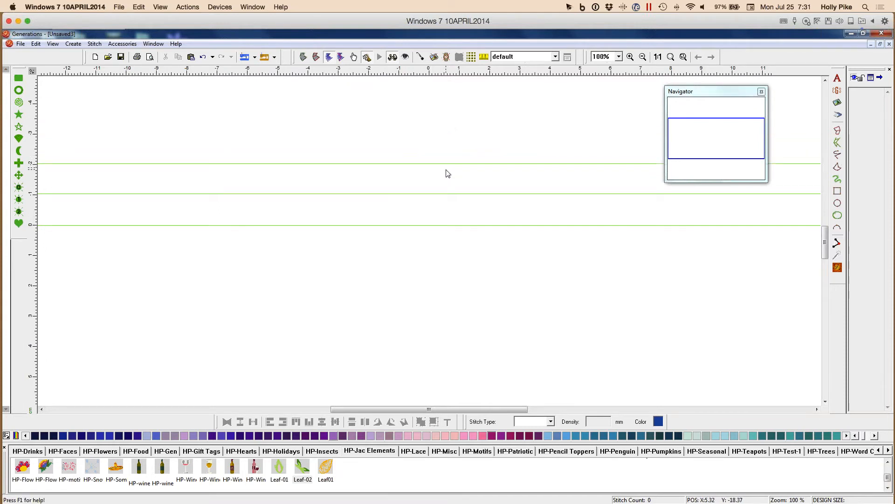
# Place two vertical alignment lines at 0 and 2 cm on the horizontal ruler, and turn the grid on and back off.
pyautogui.moveTo(35, 304); pyautogui.dragTo(428, 273)
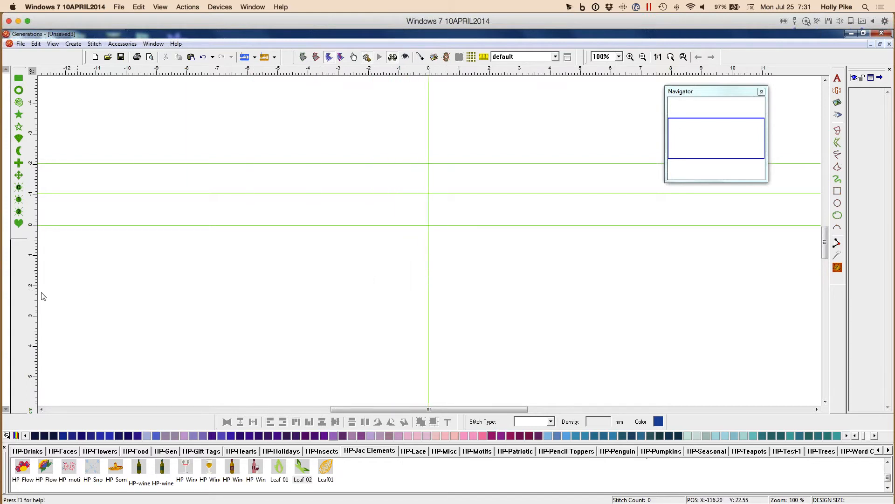
pyautogui.moveTo(39, 299); pyautogui.dragTo(490, 262)
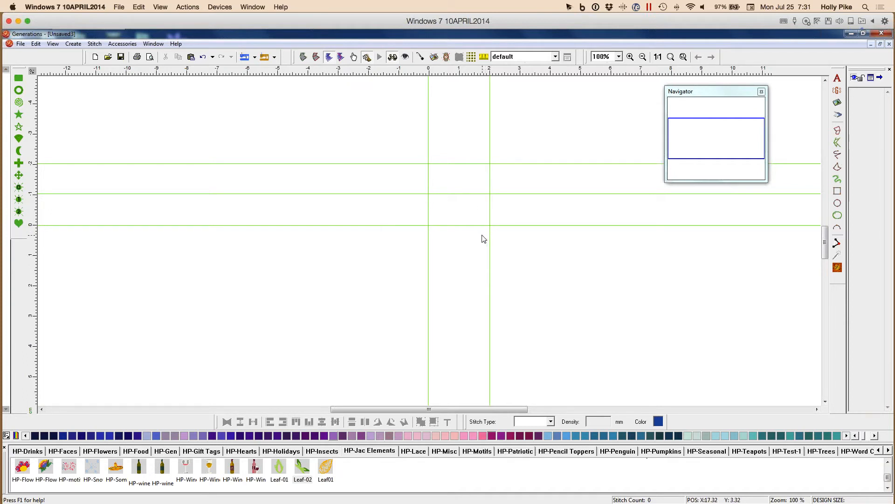
pyautogui.click(471, 57)
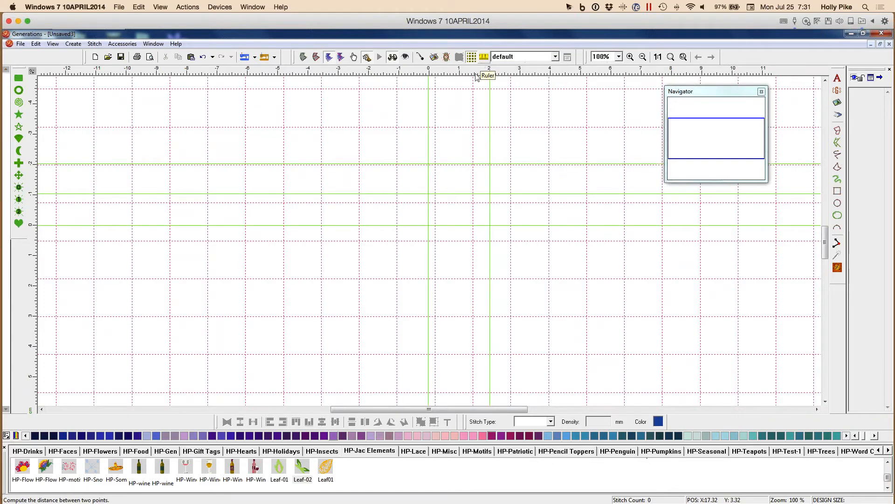
pyautogui.click(471, 57)
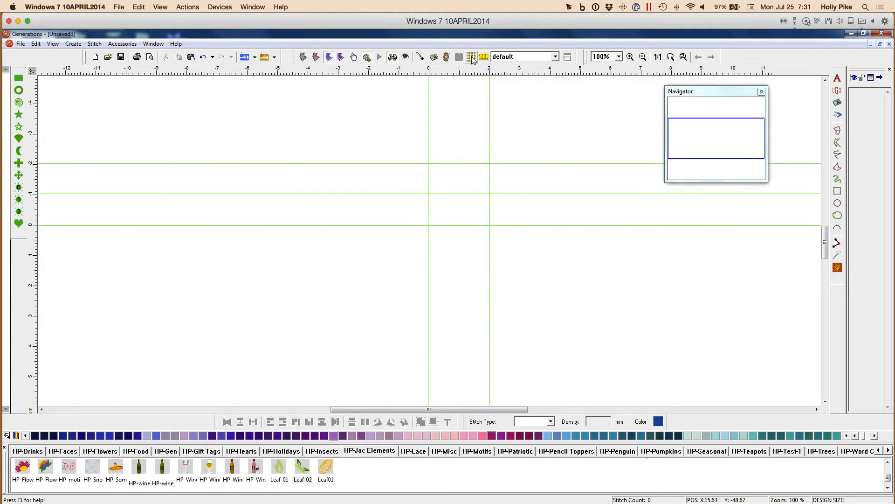
# Remove both vertical alignment lines and the upper two horizontal ones, keeping only the line at the vertical ruler's zero mark.
pyautogui.moveTo(489, 242); pyautogui.dragTo(28, 236)
pyautogui.moveTo(429, 296); pyautogui.dragTo(32, 264)
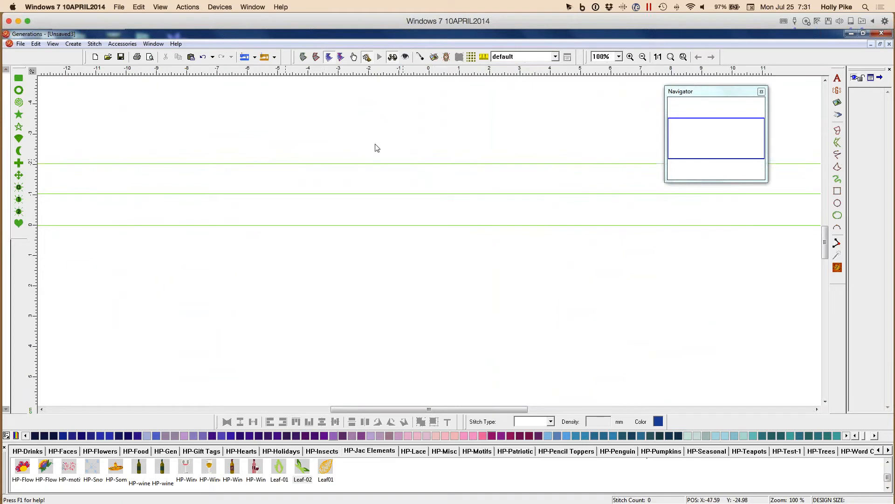
pyautogui.moveTo(562, 120); pyautogui.dragTo(566, 88)
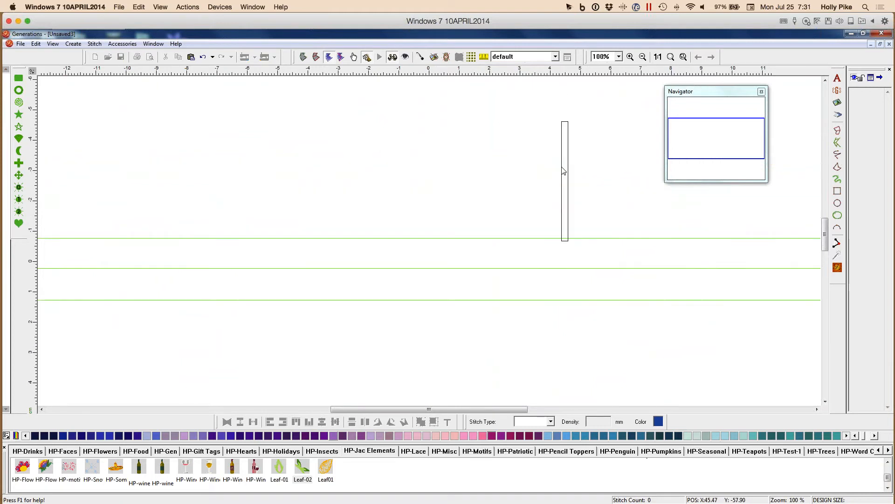
pyautogui.moveTo(558, 238)
pyautogui.mouseDown()
pyautogui.moveTo(553, 75)
pyautogui.moveTo(554, 327)
pyautogui.moveTo(562, 262)
pyautogui.moveTo(554, 63)
pyautogui.mouseUp()
pyautogui.press('Escape')
pyautogui.moveTo(825, 233); pyautogui.dragTo(825, 254)
pyautogui.moveTo(443, 157); pyautogui.dragTo(454, 70)
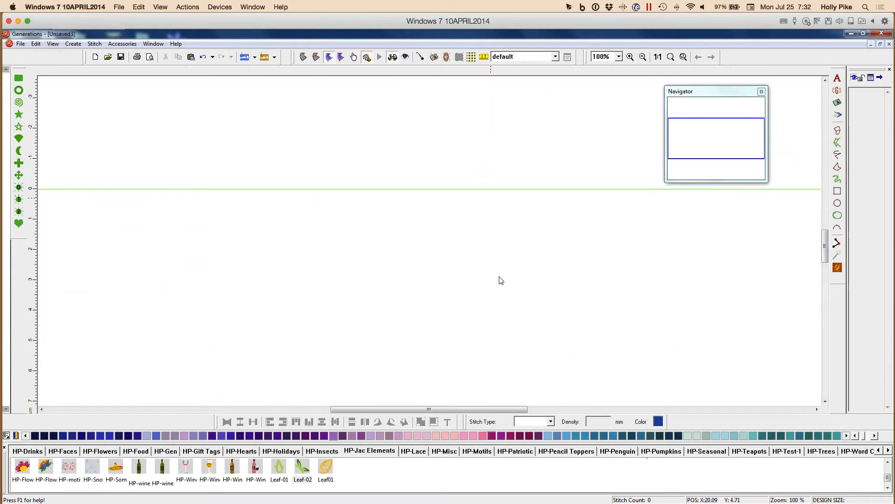
# Draw three filled squares across the zero alignment line: one about 47 mm, a smaller one resting on the line, and one about 31 mm.
pyautogui.click(837, 191)
pyautogui.moveTo(217, 144); pyautogui.dragTo(358, 285)
pyautogui.moveTo(456, 171); pyautogui.dragTo(477, 189)
pyautogui.moveTo(505, 105); pyautogui.dragTo(597, 212)
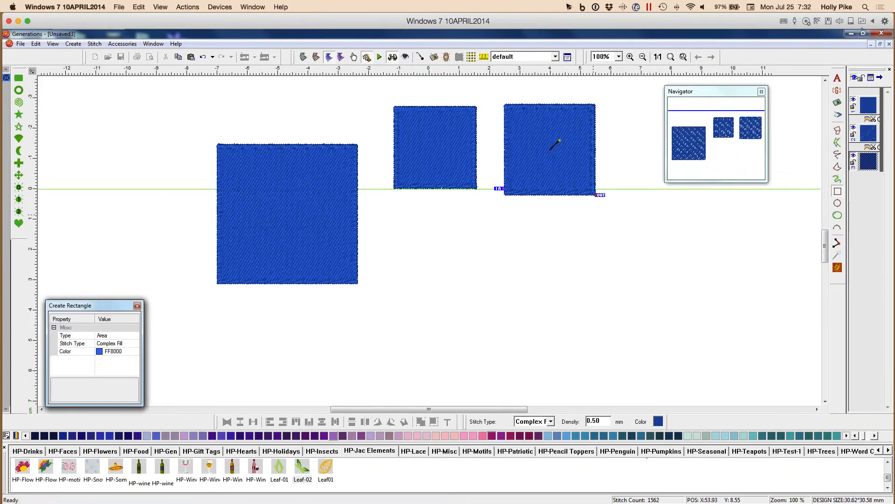
pyautogui.press('Escape')
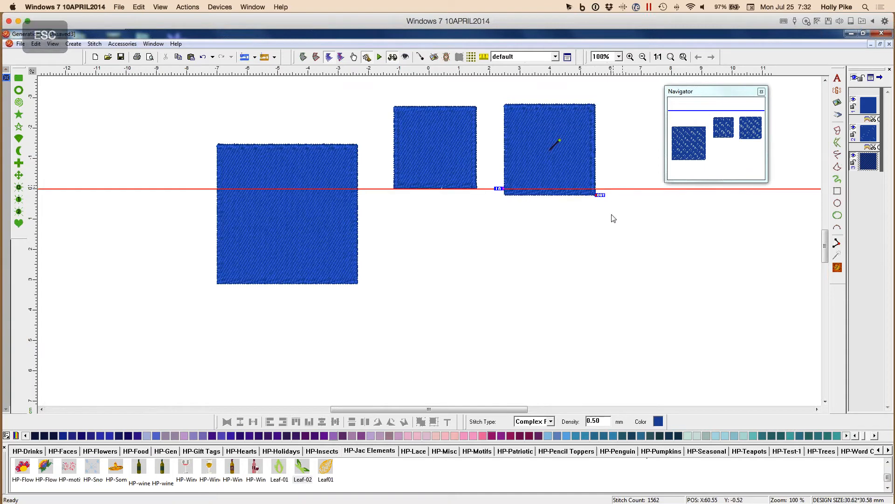
# Move the large square and the 31 mm square so their bottom edges rest on the zero alignment line, and clear the line.
pyautogui.click(574, 157)
pyautogui.moveTo(336, 254); pyautogui.dragTo(345, 159)
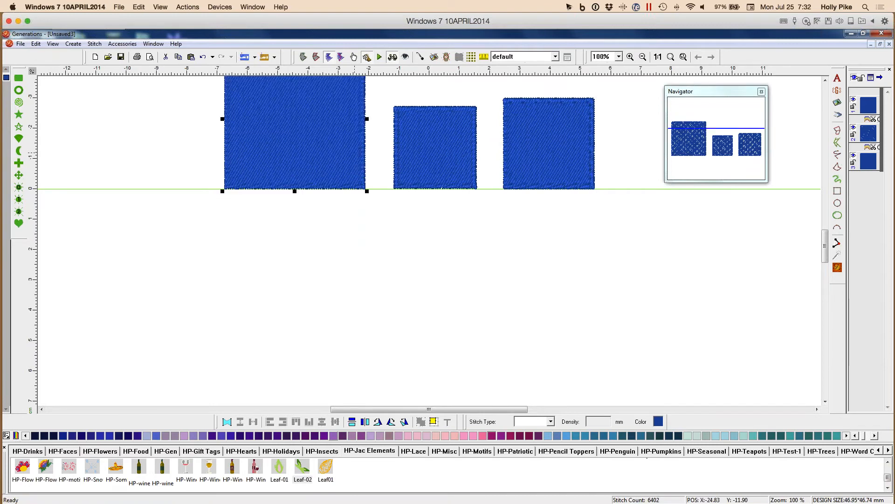
pyautogui.click(570, 287)
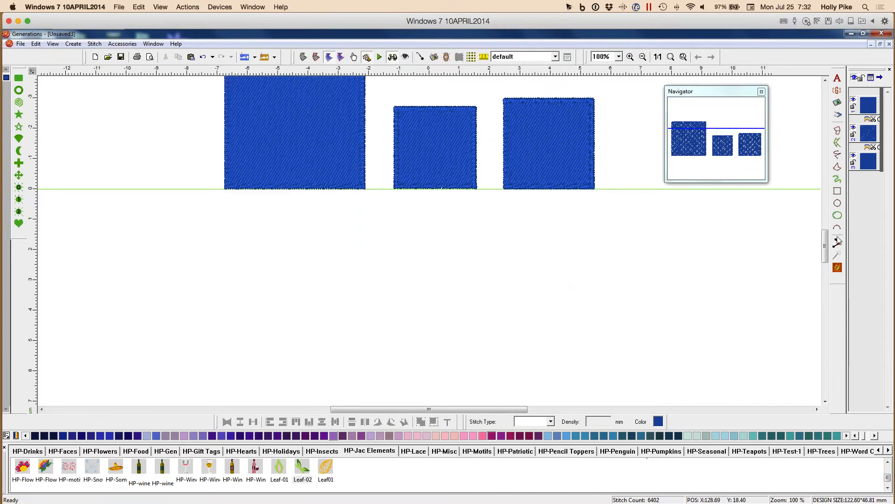
pyautogui.scroll(2, 826, 247)
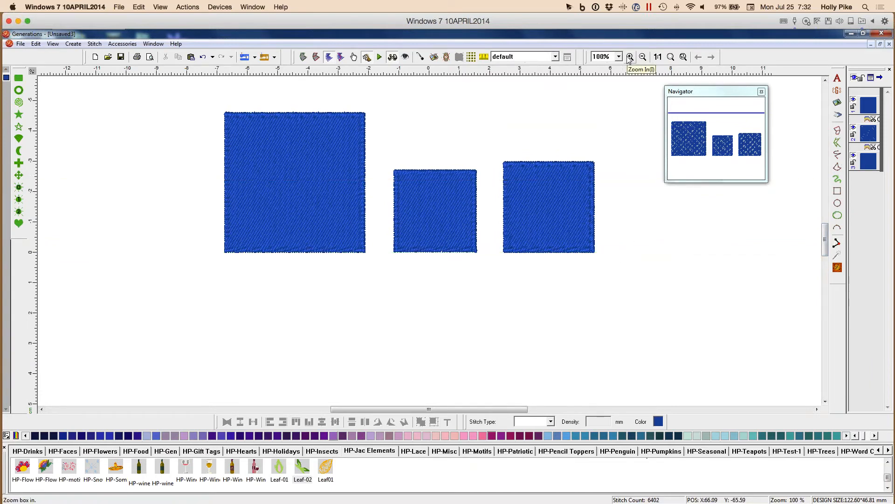
# Close the design without saving its changes and start a new blank design.
pyautogui.click(890, 44)
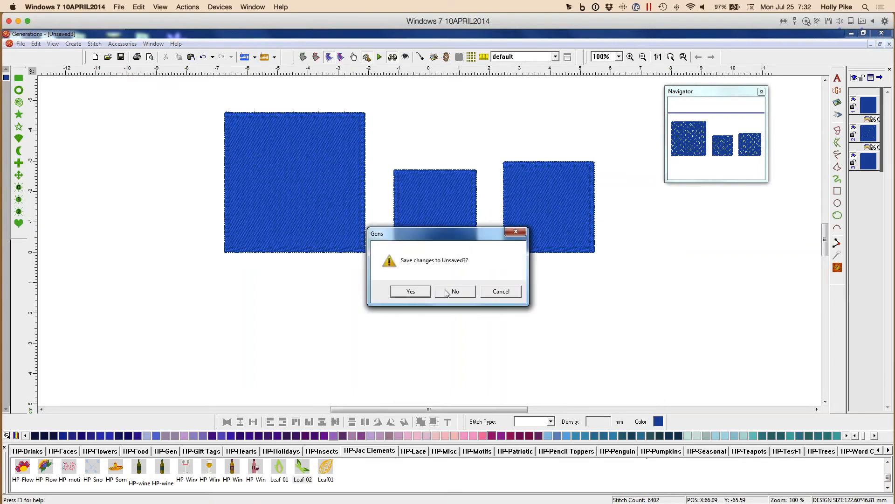
pyautogui.click(456, 292)
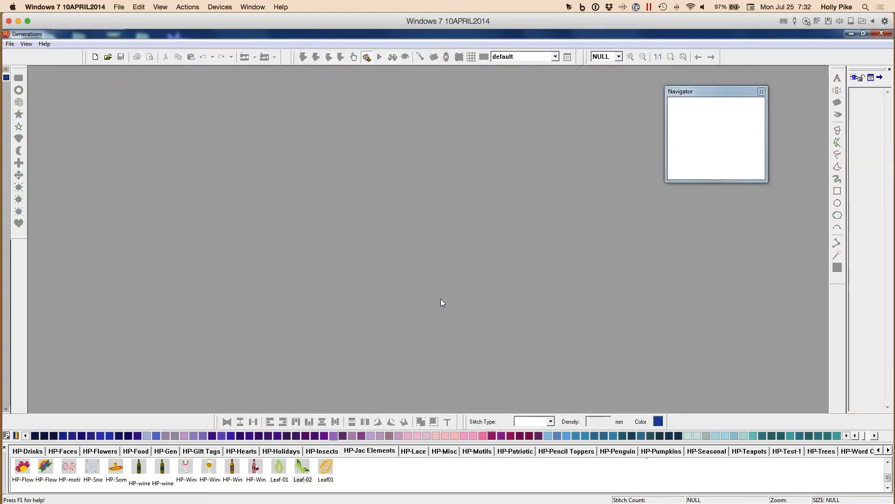
pyautogui.click(95, 57)
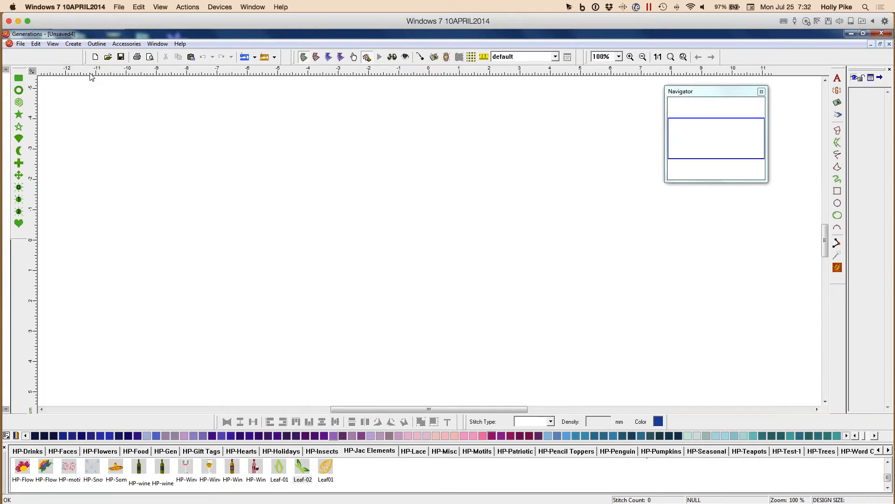
# Insert the Outline Little Thanksgiving graphic as an image template, resized to 110 mm wide with its aspect ratio maintained.
pyautogui.click(837, 102)
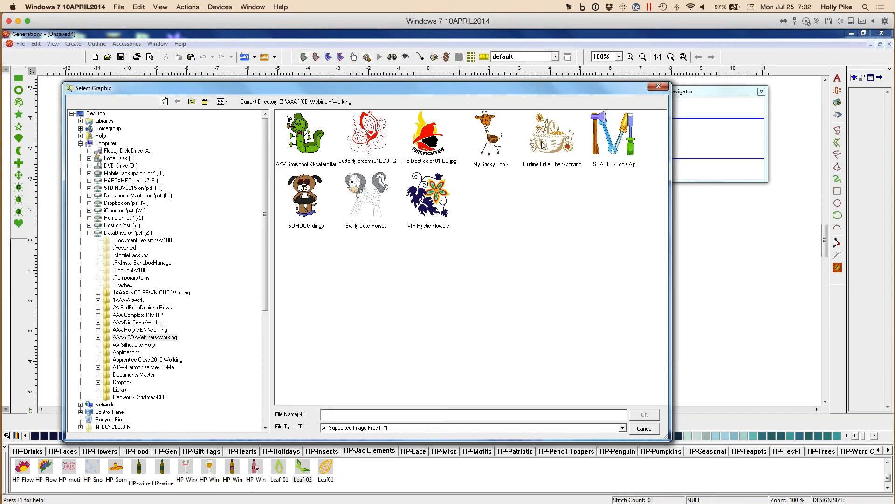
pyautogui.doubleClick(548, 142)
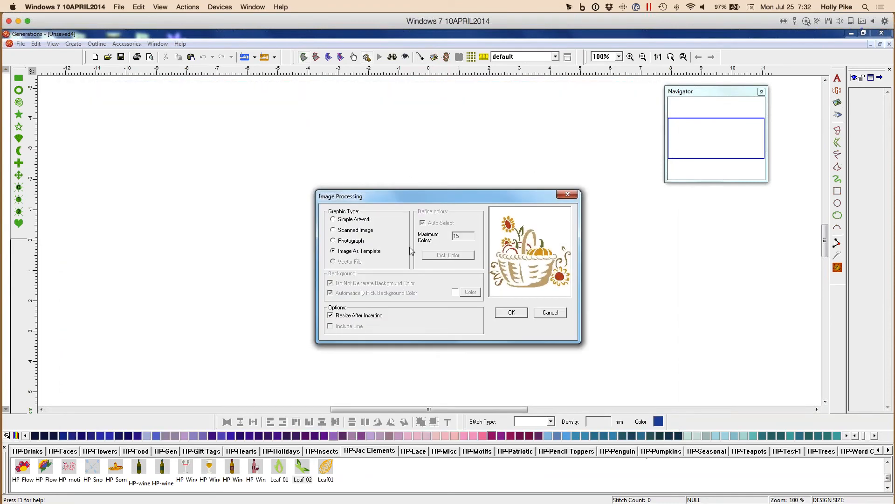
pyautogui.click(511, 312)
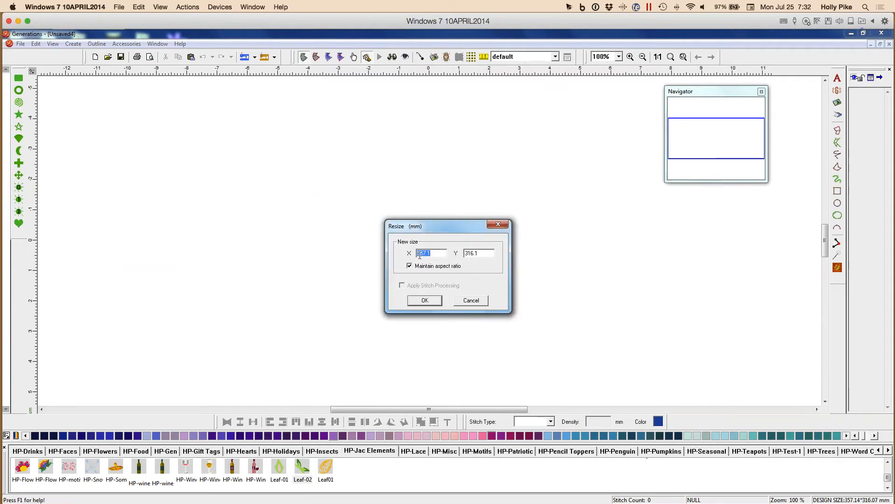
pyautogui.write('110')
pyautogui.click(426, 301)
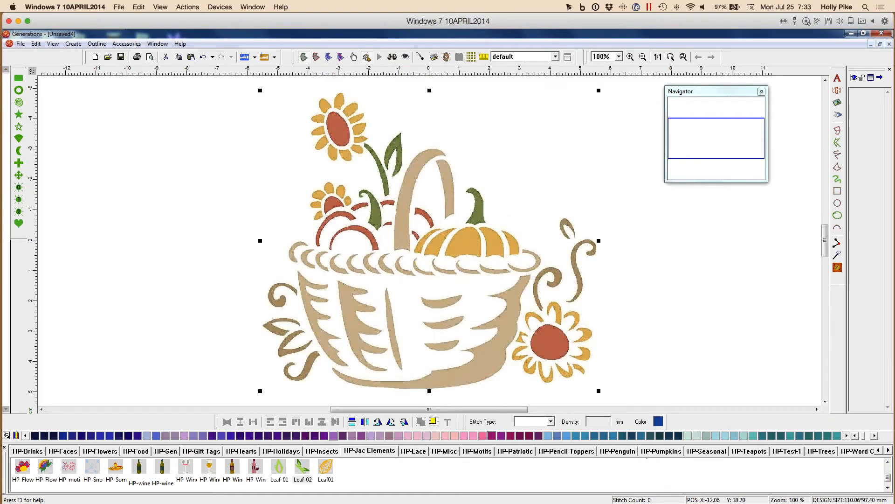
pyautogui.click(644, 245)
# Trace the basket's tan shaded side and base with the wand tool at 0% color and 0% noise tolerance.
pyautogui.click(837, 257)
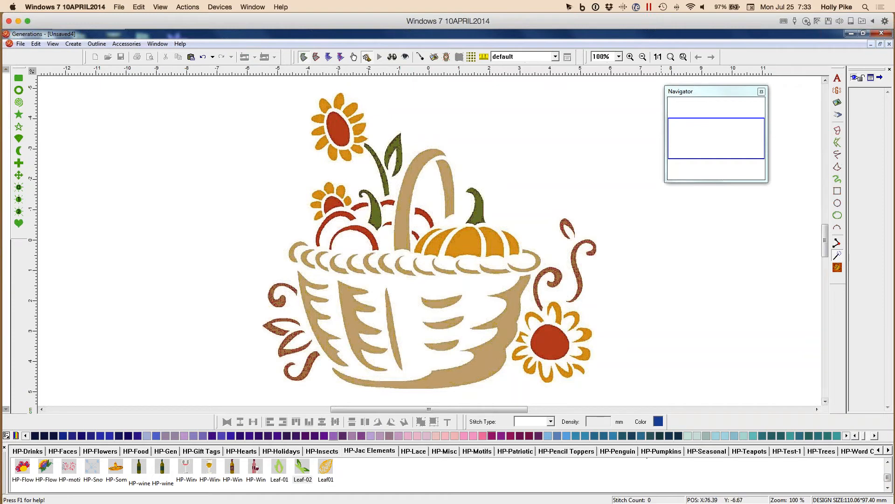
pyautogui.click(494, 353)
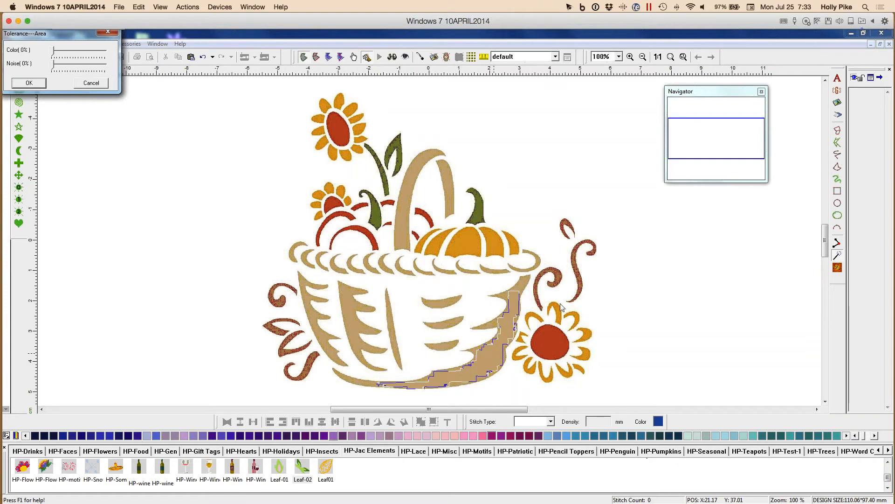
pyautogui.click(37, 86)
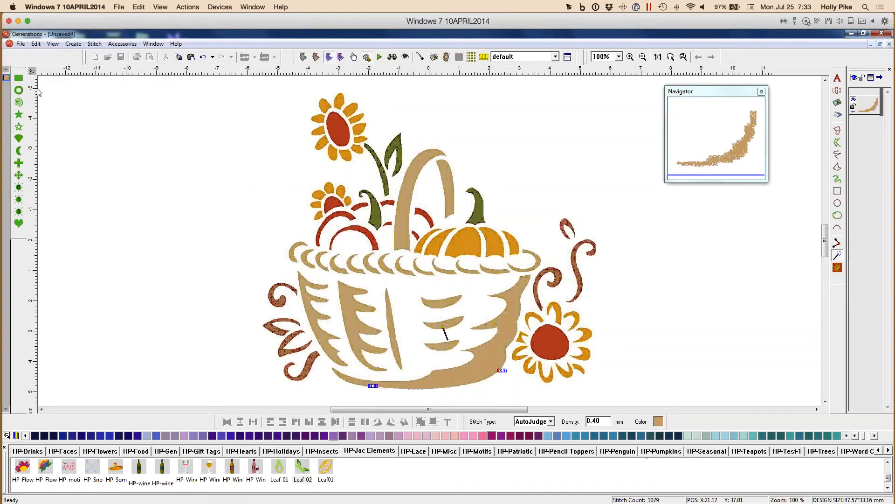
# Delete the stitches traced along the basket's shaded side together with their leftover outline.
pyautogui.click(837, 268)
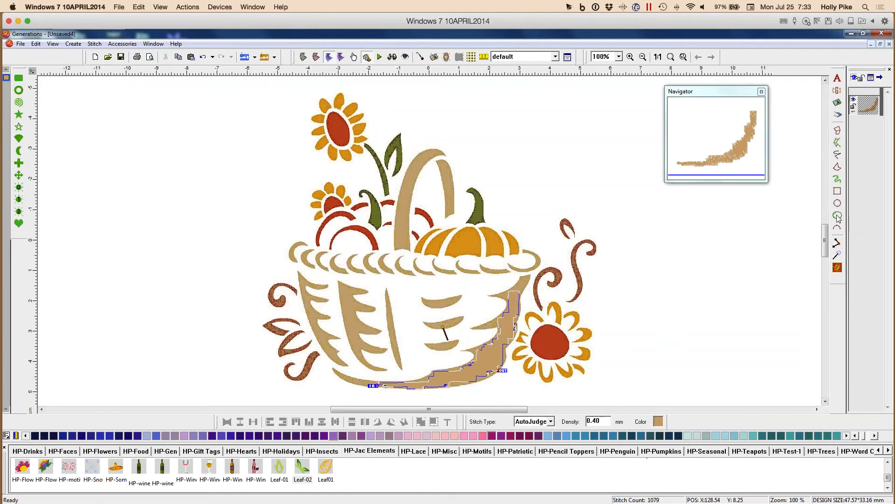
pyautogui.click(835, 256)
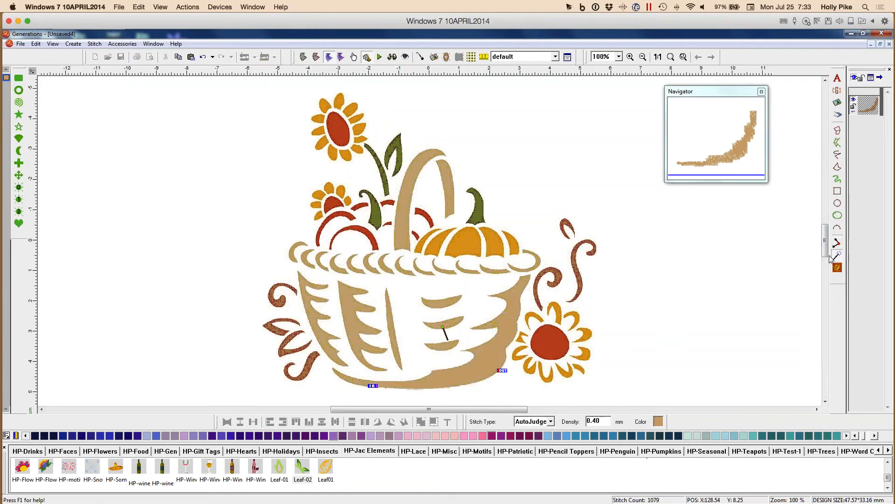
pyautogui.click(837, 269)
pyautogui.hotkey('ctrl', 'Delete')
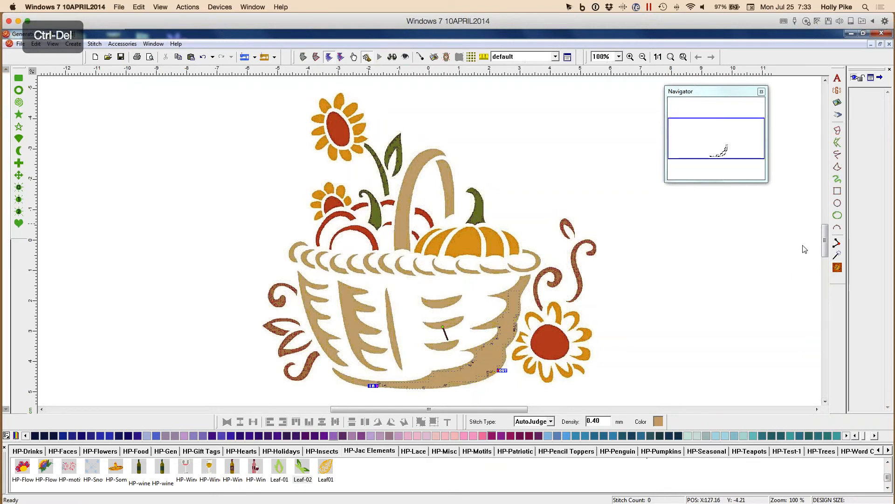
pyautogui.click(518, 319)
pyautogui.click(517, 318)
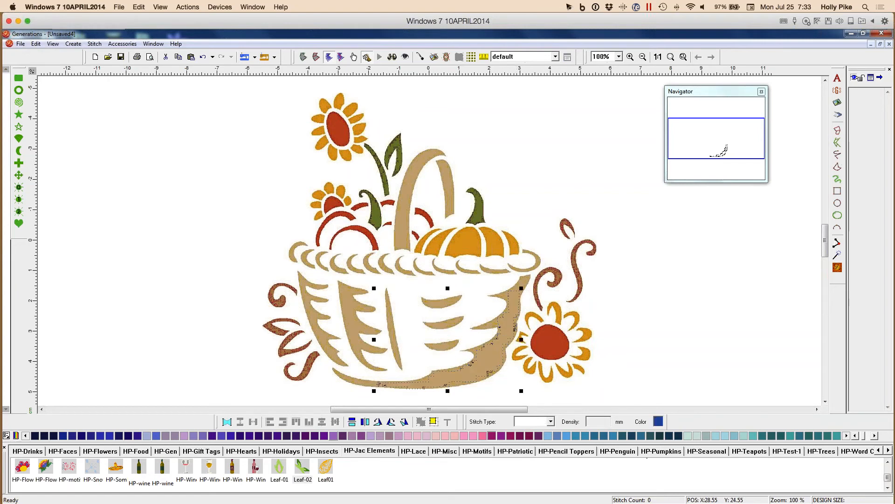
pyautogui.press('Delete')
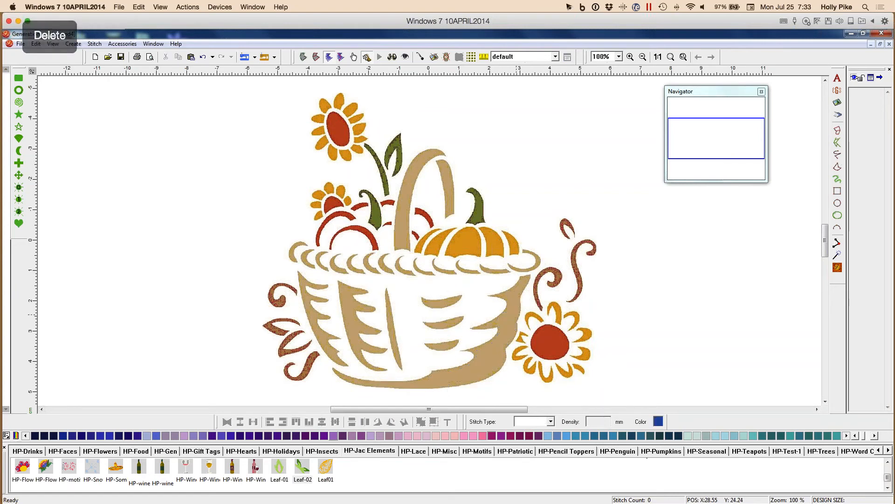
# Trace the basket's tan shaded side with the wand at 14% color and 26% noise tolerance, and show it as realistic stitches.
pyautogui.click(838, 255)
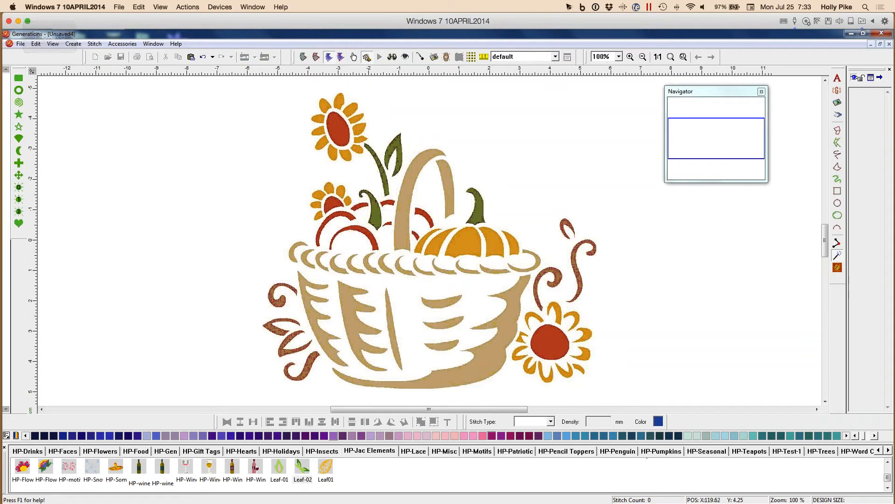
pyautogui.click(507, 339)
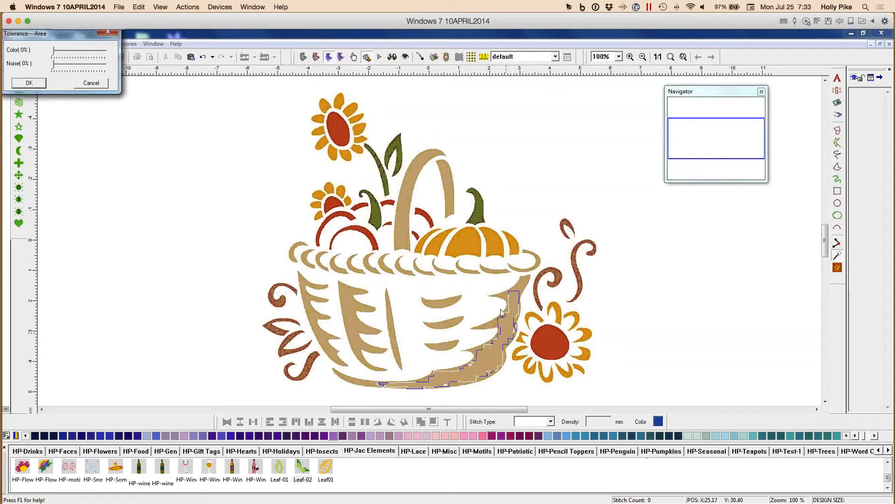
pyautogui.moveTo(84, 38); pyautogui.dragTo(677, 259)
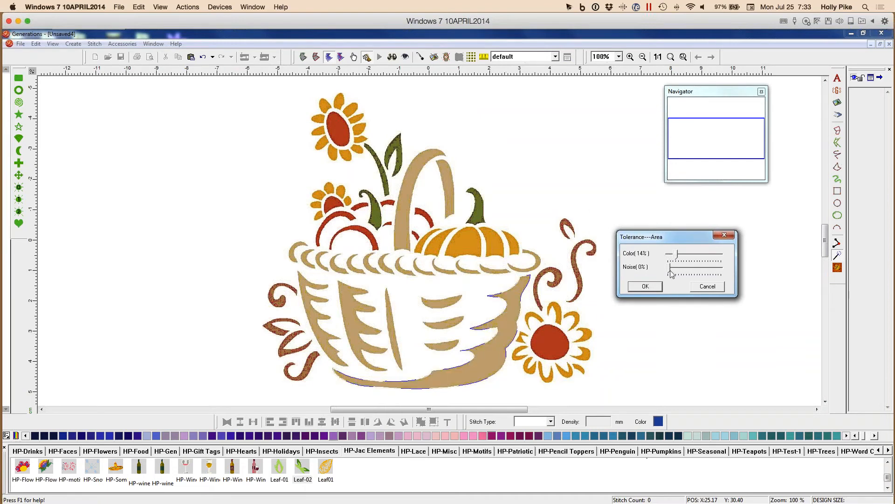
pyautogui.moveTo(671, 273); pyautogui.dragTo(680, 272)
pyautogui.moveTo(680, 269)
pyautogui.mouseDown()
pyautogui.moveTo(720, 270)
pyautogui.moveTo(683, 270)
pyautogui.mouseUp()
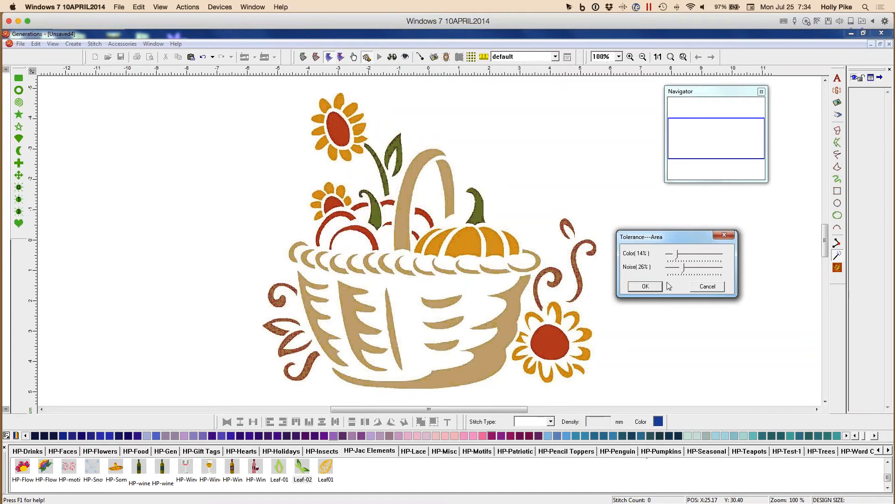
pyautogui.click(646, 286)
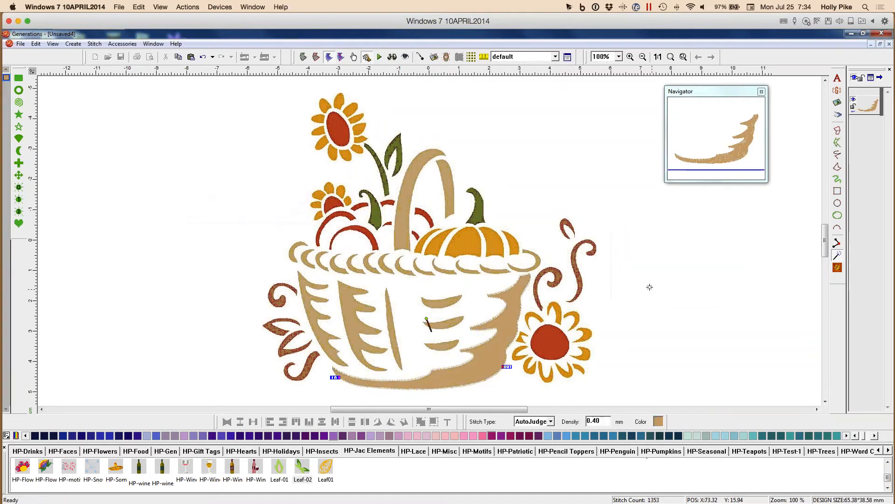
pyautogui.click(392, 56)
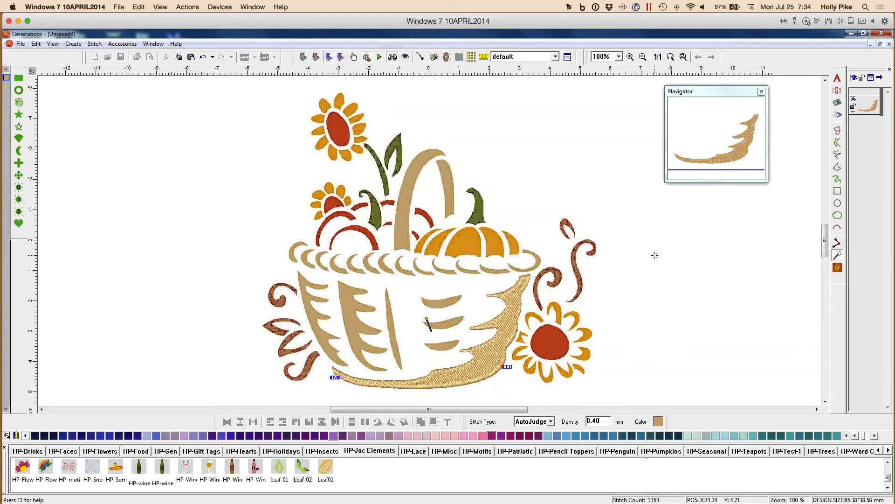
# Trace the three short tan curved strokes on the basket's front with the wand at 14% color and 26% noise tolerance.
pyautogui.click(443, 303)
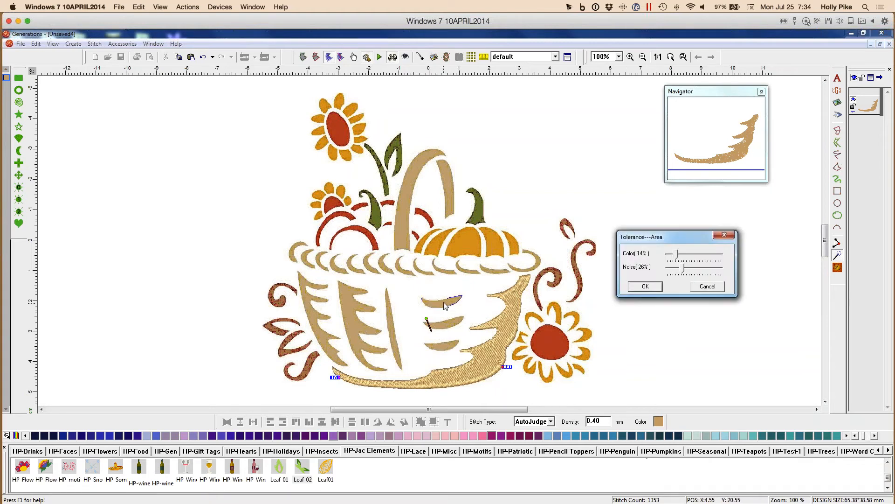
pyautogui.press('Return')
pyautogui.click(451, 323)
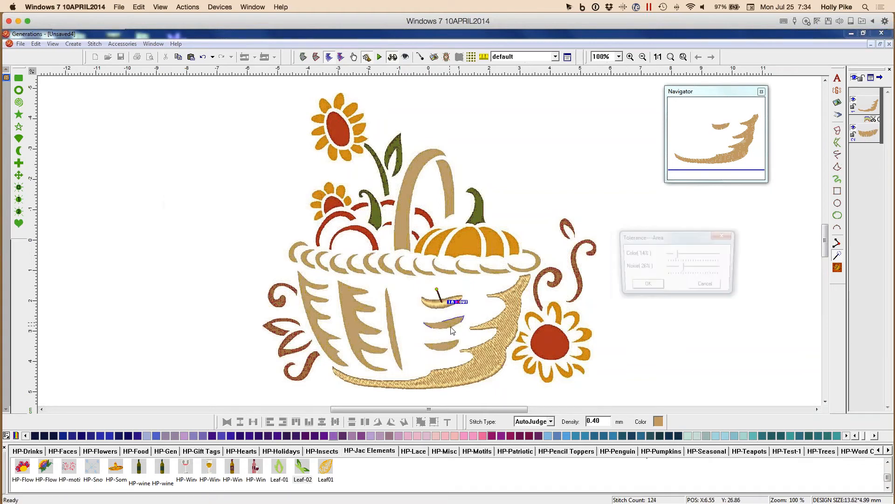
pyautogui.press('Return')
pyautogui.click(449, 354)
pyautogui.press('Return')
# Trace the basket's narrow vertical strip, its two remaining tan panels and the brown curl below them with the wand at 14% color, 26% noise.
pyautogui.click(393, 329)
pyautogui.press('Return')
pyautogui.click(356, 327)
pyautogui.press('Return')
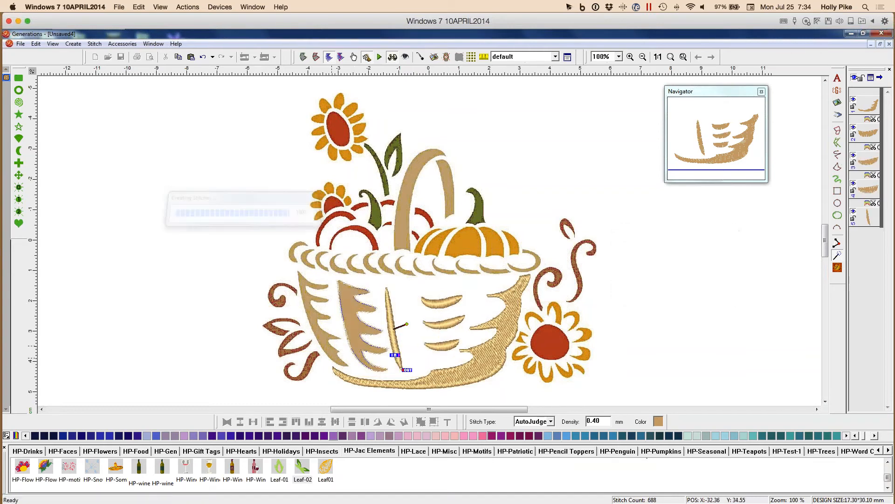
pyautogui.click(330, 352)
pyautogui.press('Return')
pyautogui.click(302, 382)
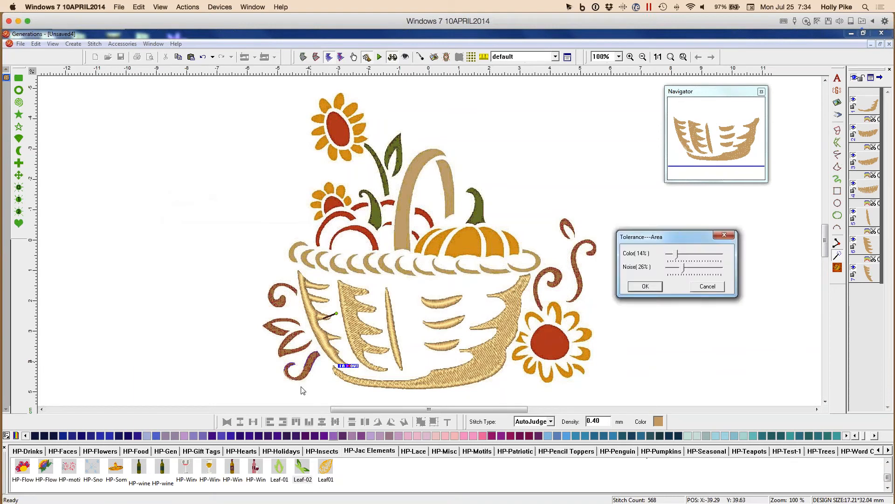
pyautogui.press('Return')
# Trace the pumpkin's orange sections and its green stem with the wand tool, keeping the same tolerances.
pyautogui.click(418, 232)
pyautogui.press('Return')
pyautogui.click(435, 246)
pyautogui.press('Return')
pyautogui.click(475, 244)
pyautogui.press('Return')
pyautogui.click(495, 244)
pyautogui.press('Return')
pyautogui.click(513, 246)
pyautogui.press('Return')
pyautogui.click(480, 214)
pyautogui.press('Return')
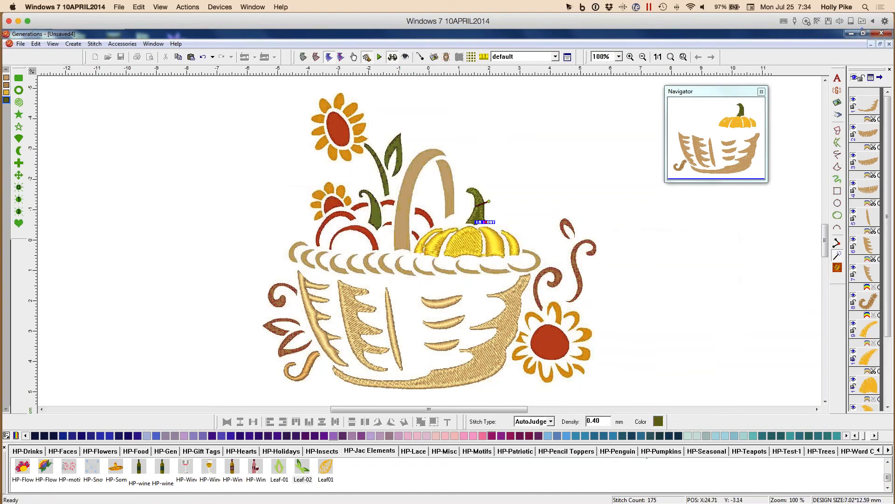
pyautogui.press('Escape')
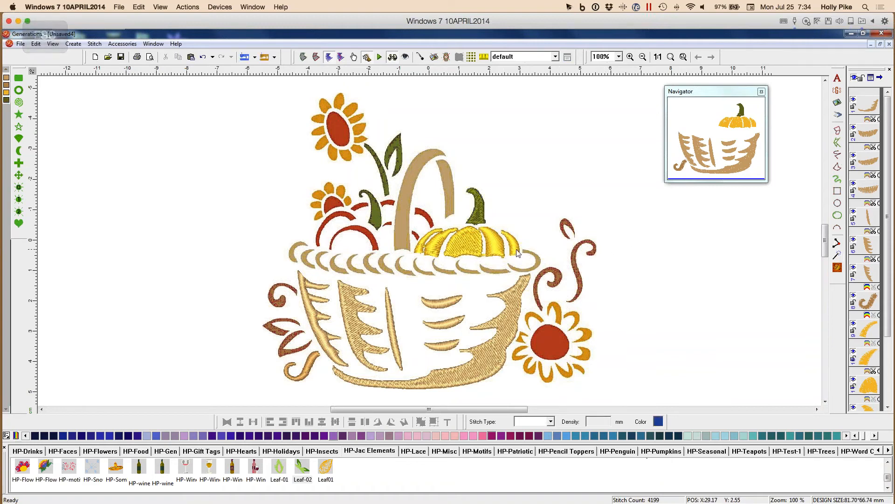
# Change the stitch type of the basket's uppermost curved stroke and of one pumpkin section to Complex Fill.
pyautogui.click(515, 250)
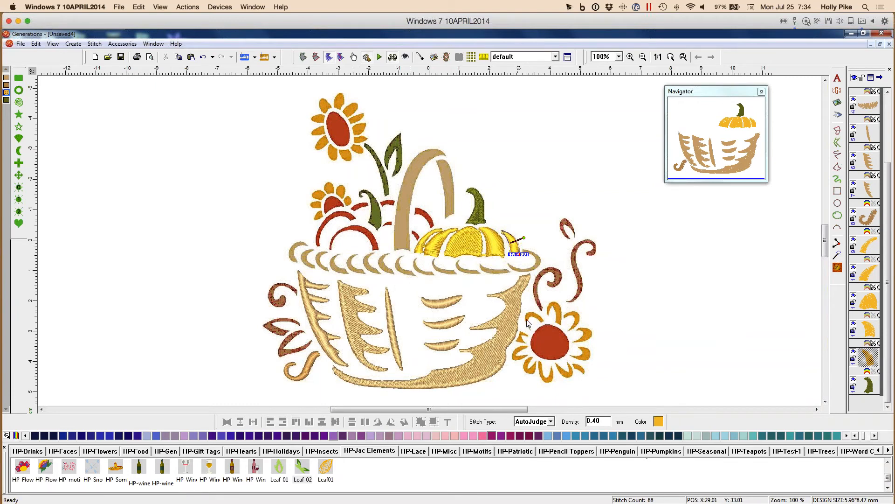
pyautogui.click(446, 307)
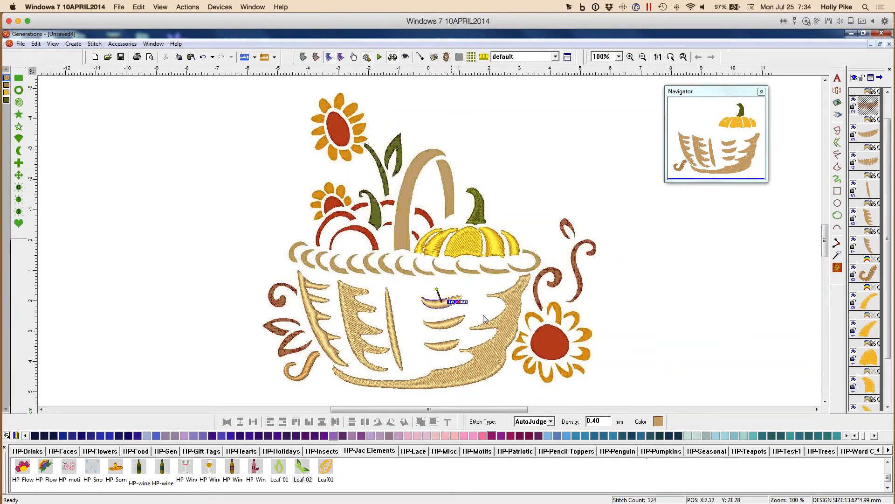
pyautogui.click(551, 423)
pyautogui.click(547, 438)
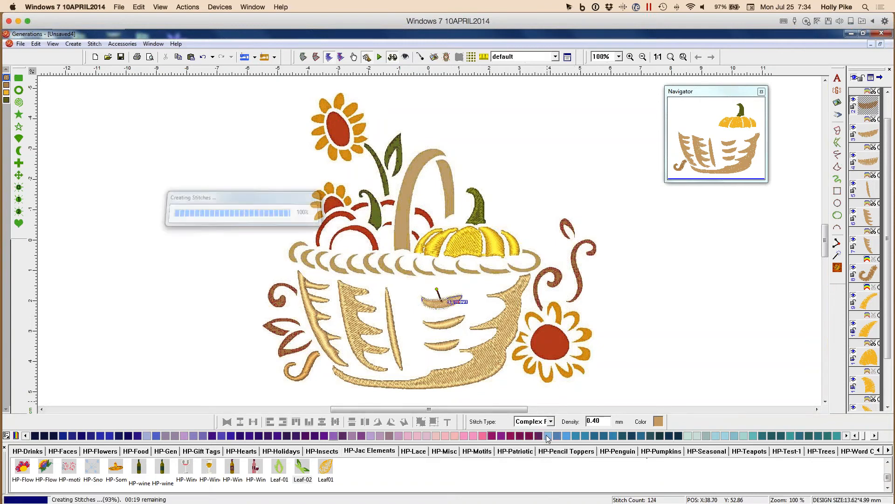
pyautogui.click(499, 250)
pyautogui.click(551, 422)
pyautogui.click(543, 439)
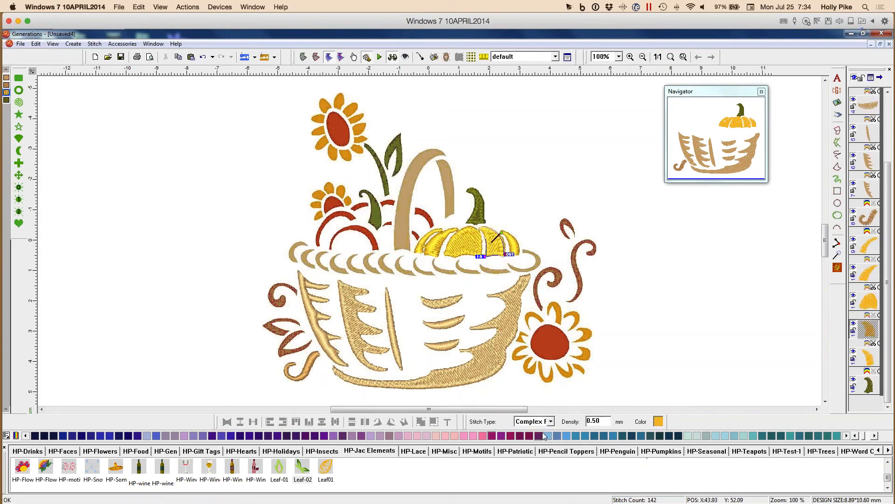
# Select all traced basket and pumpkin stitches and change their stitch type to Complex Fill.
pyautogui.moveTo(228, 82)
pyautogui.mouseDown()
pyautogui.moveTo(407, 215)
pyautogui.moveTo(596, 391)
pyautogui.moveTo(621, 402)
pyautogui.mouseUp()
pyautogui.click(550, 421)
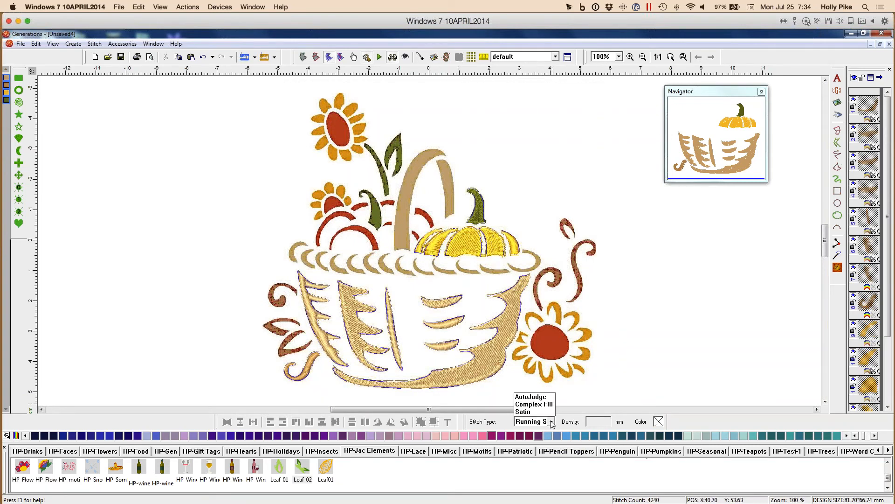
pyautogui.click(541, 346)
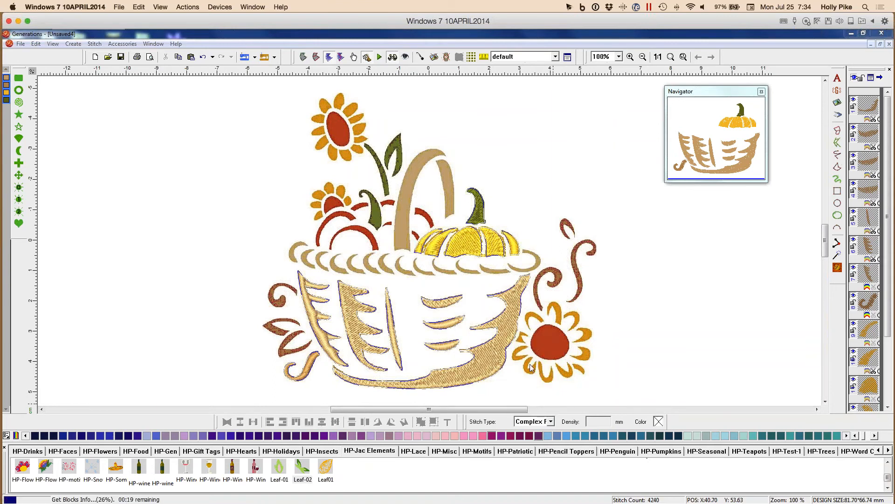
pyautogui.click(617, 245)
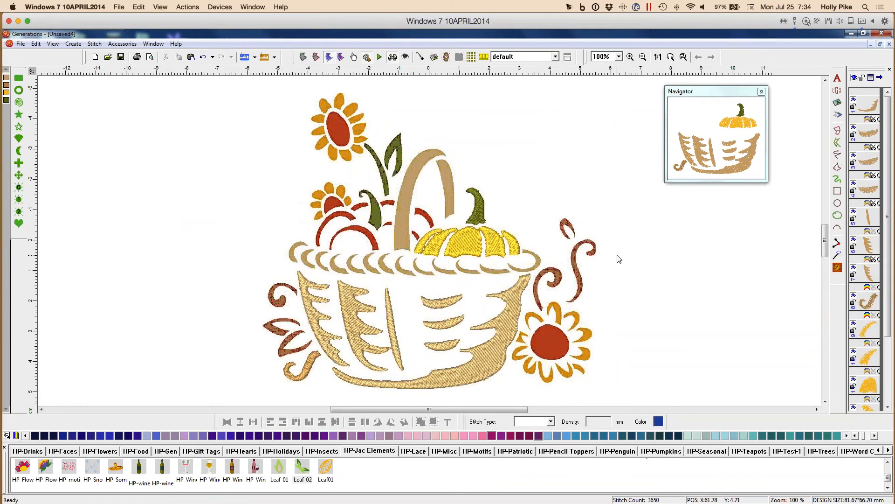
# Close the basket design without saving its changes.
pyautogui.click(435, 249)
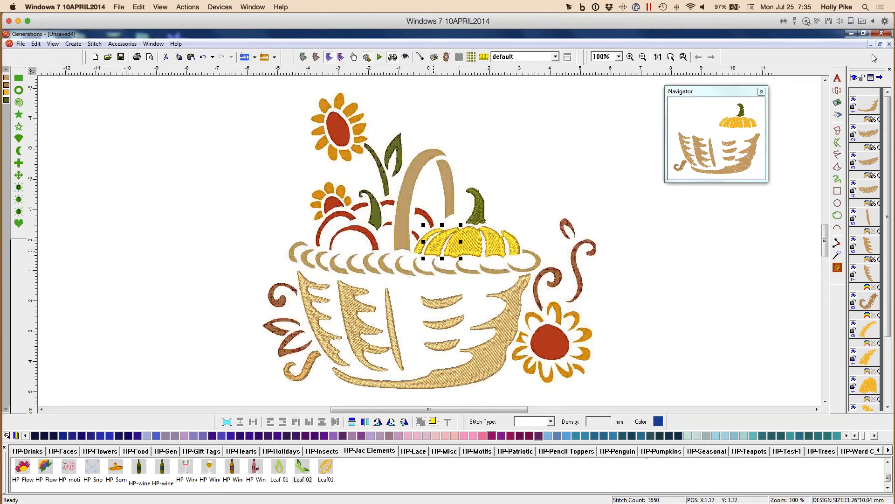
pyautogui.click(890, 44)
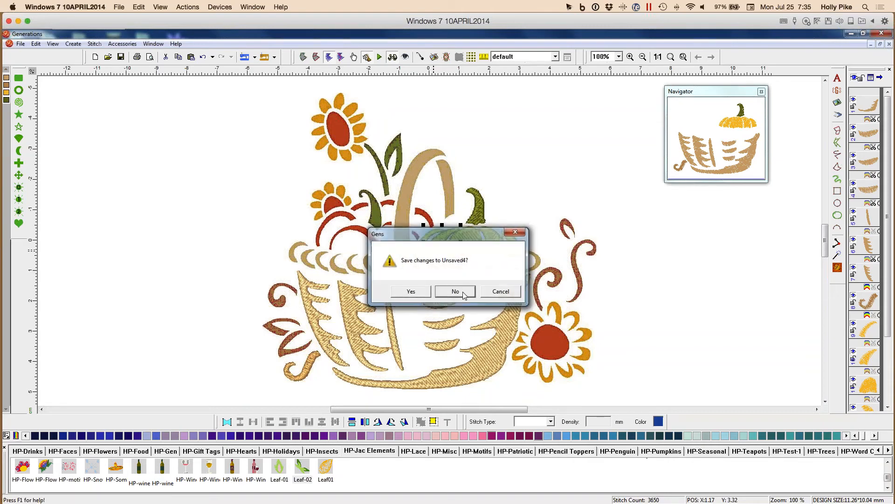
pyautogui.click(455, 291)
# Create a new design and insert the AKV Storybook-3-caterpillar-JDS.gif graphic as Simple Artwork, resized to 98 mm wide with its aspect ratio maintained.
pyautogui.click(95, 57)
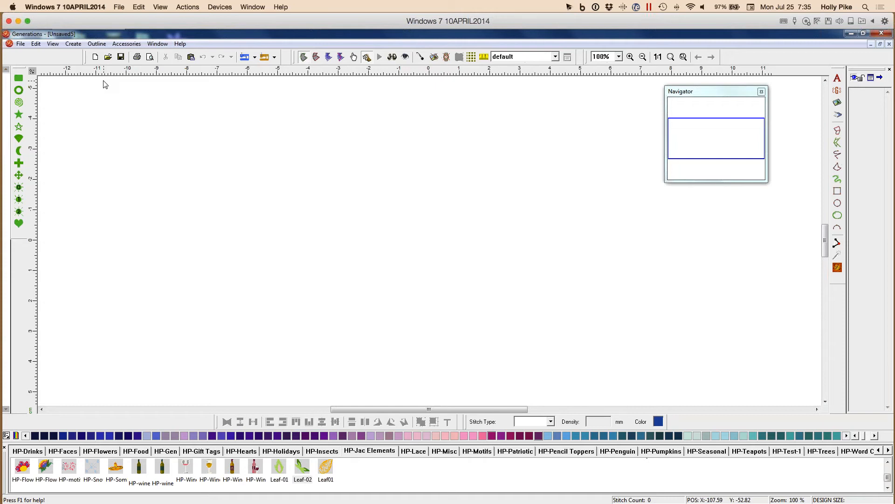
pyautogui.click(837, 103)
pyautogui.click(314, 145)
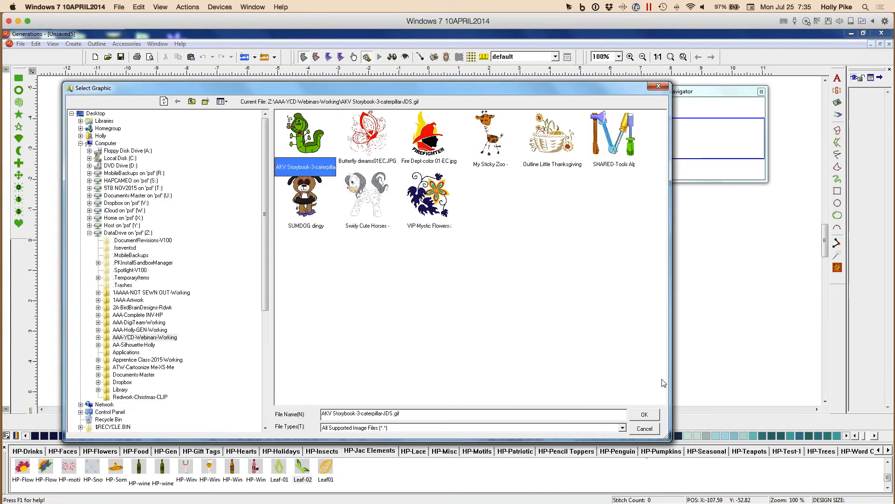
pyautogui.click(644, 416)
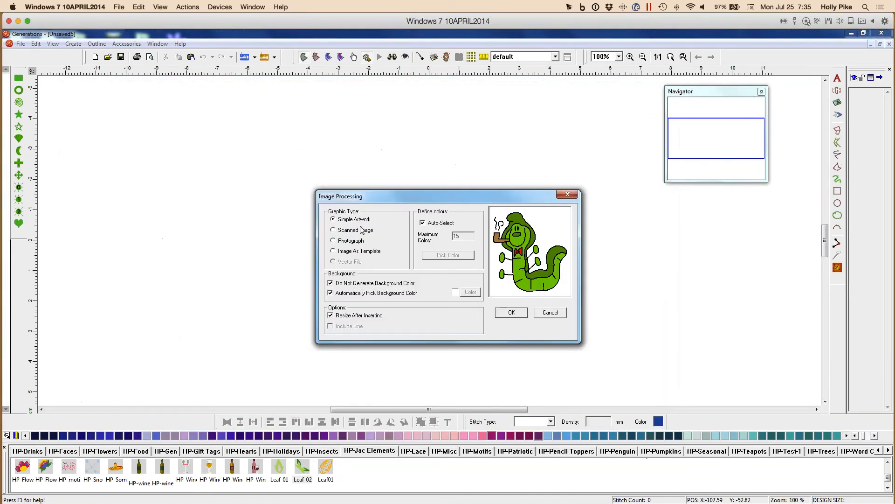
pyautogui.click(517, 313)
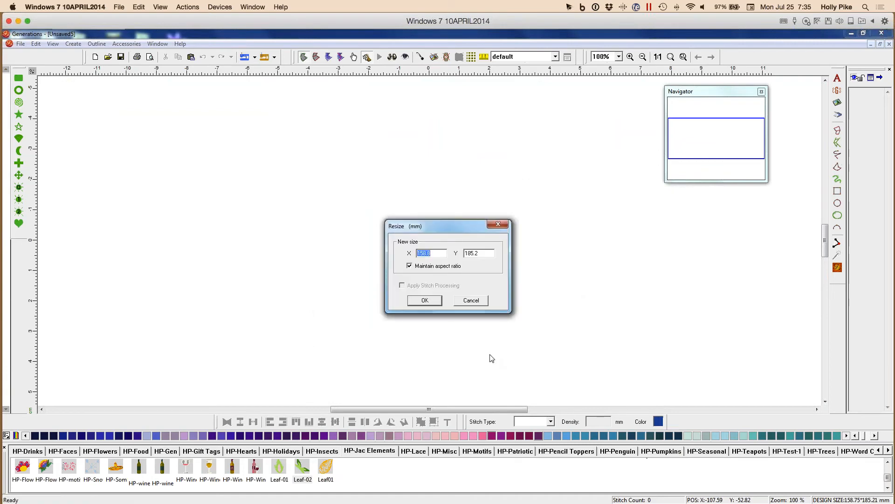
pyautogui.write('98')
pyautogui.press('Return')
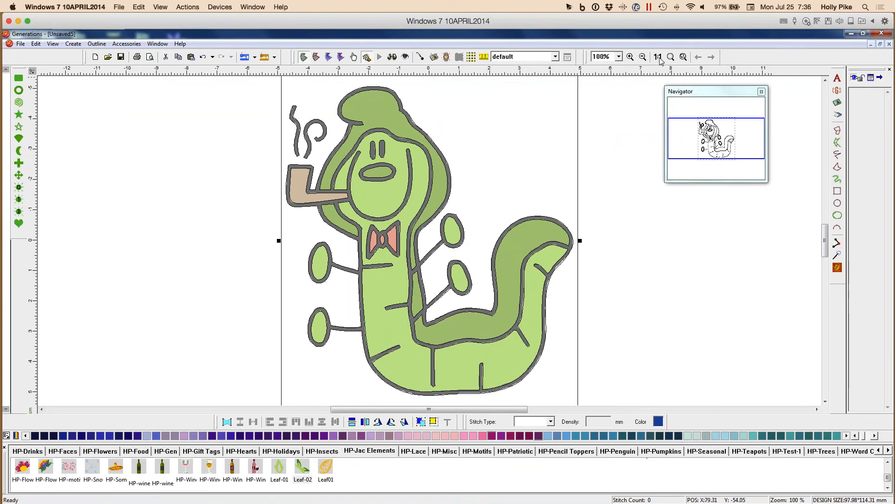
# Delete the background area around the caterpillar artwork.
pyautogui.click(670, 56)
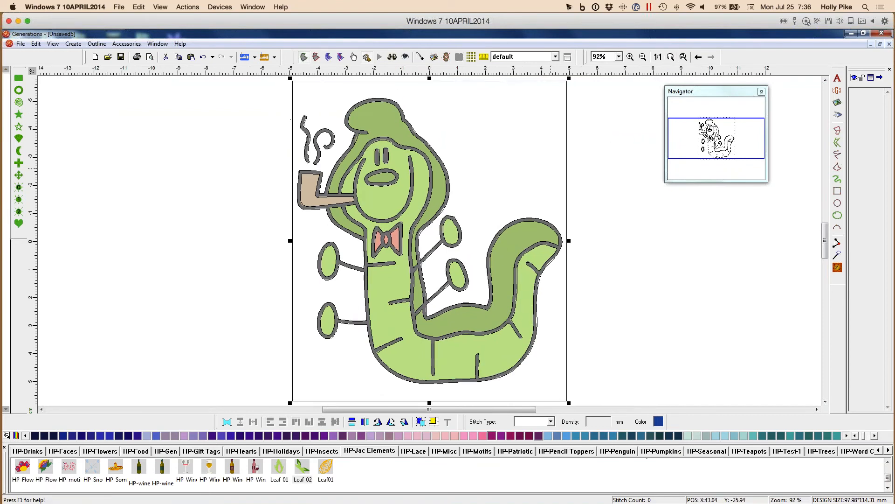
pyautogui.click(526, 139)
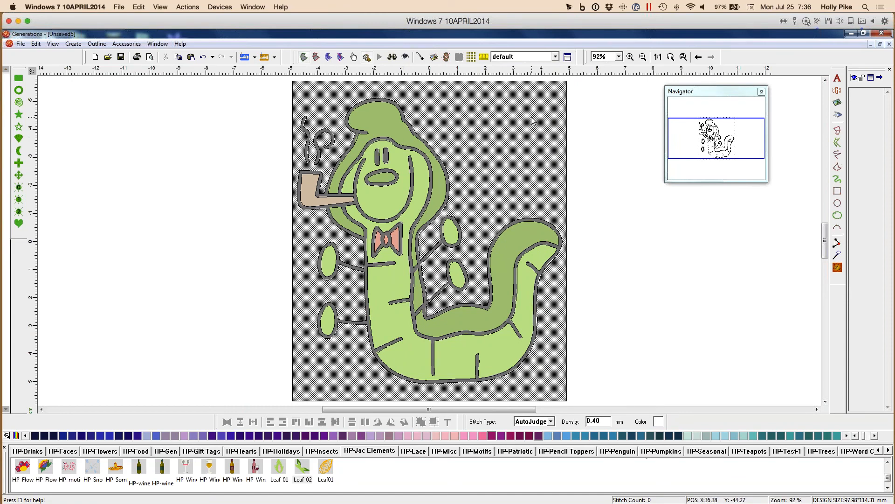
pyautogui.press('Delete')
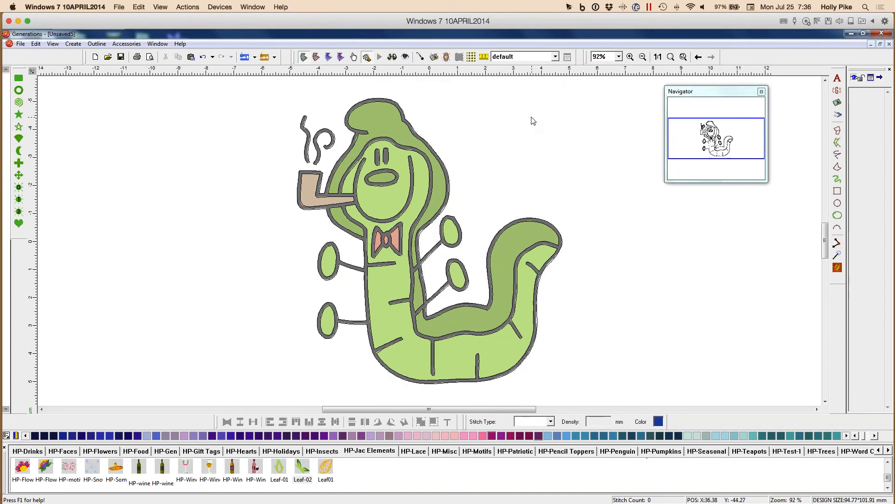
# Generate stitches from the whole caterpillar artwork and show them in the realistic 3D view.
pyautogui.click(838, 268)
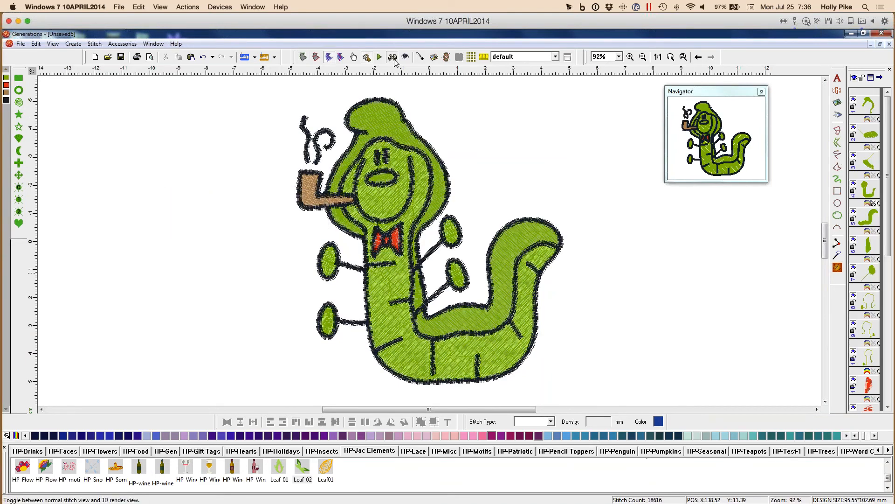
pyautogui.click(395, 60)
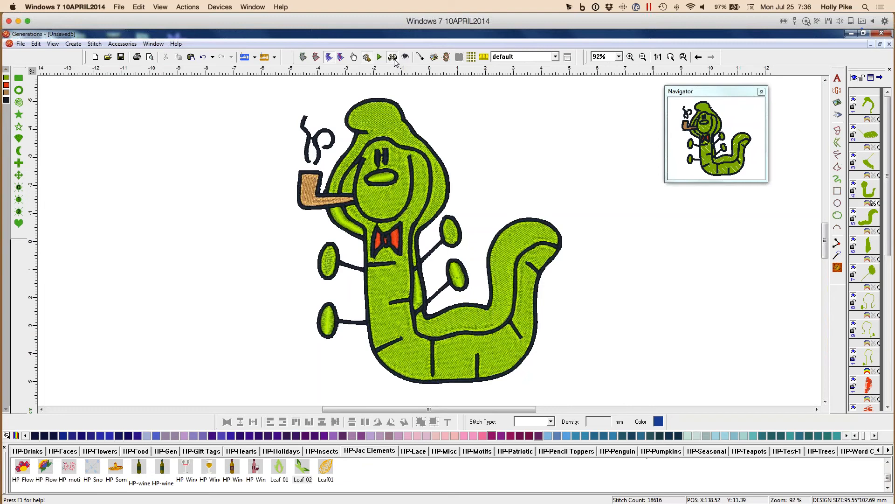
# Change the caterpillar's green, red and brown areas to the Complex Fill stitch type, excluding the black outline from the selection.
pyautogui.moveTo(249, 82); pyautogui.dragTo(581, 391)
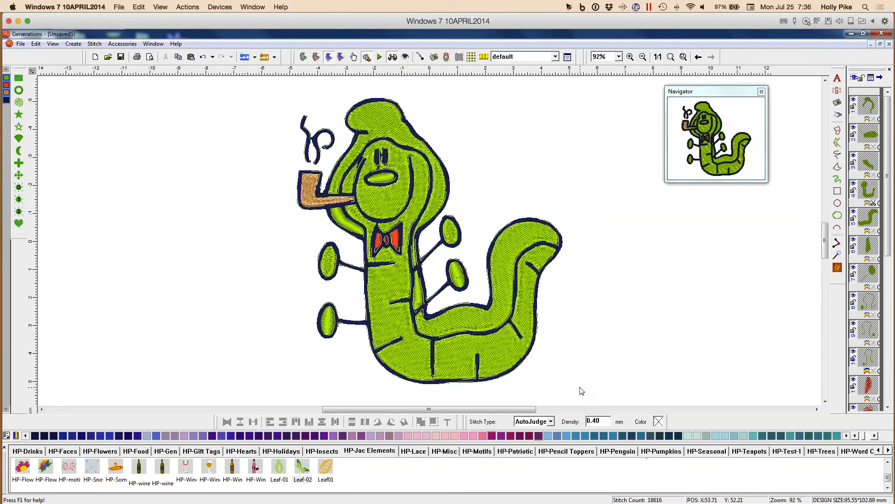
pyautogui.keyDown('ctrl'); pyautogui.click(7, 101); pyautogui.keyUp('ctrl')
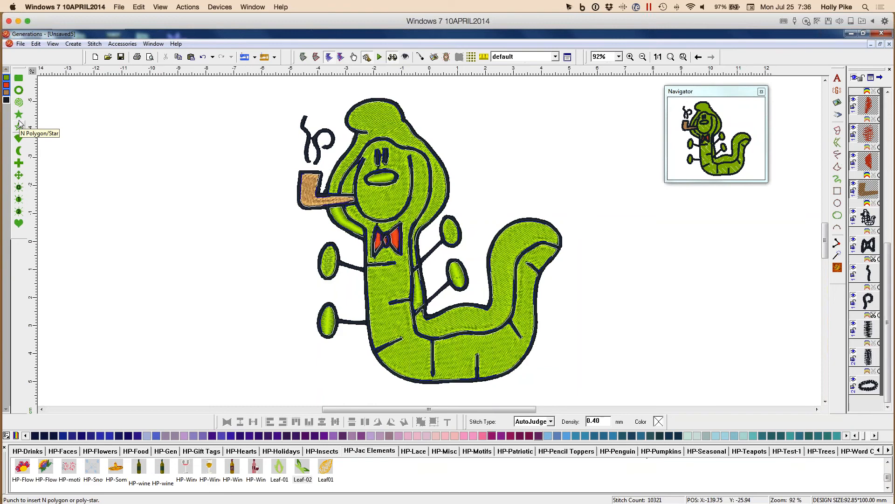
pyautogui.click(551, 423)
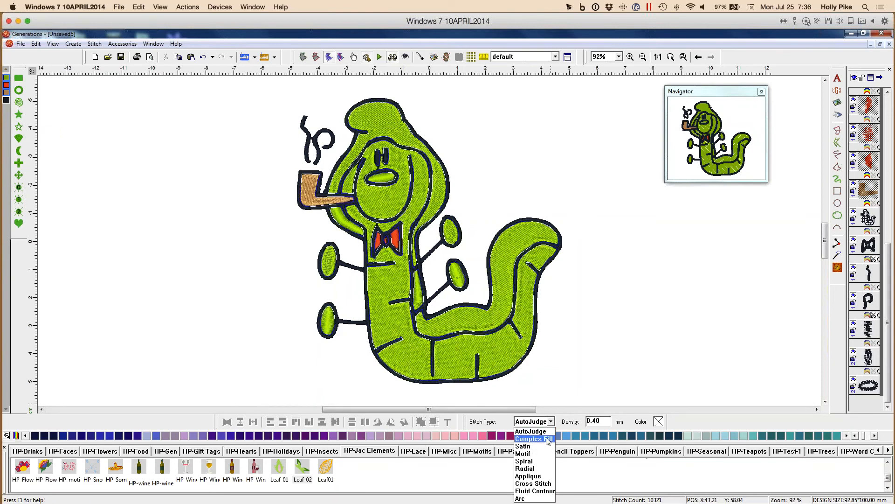
pyautogui.click(541, 438)
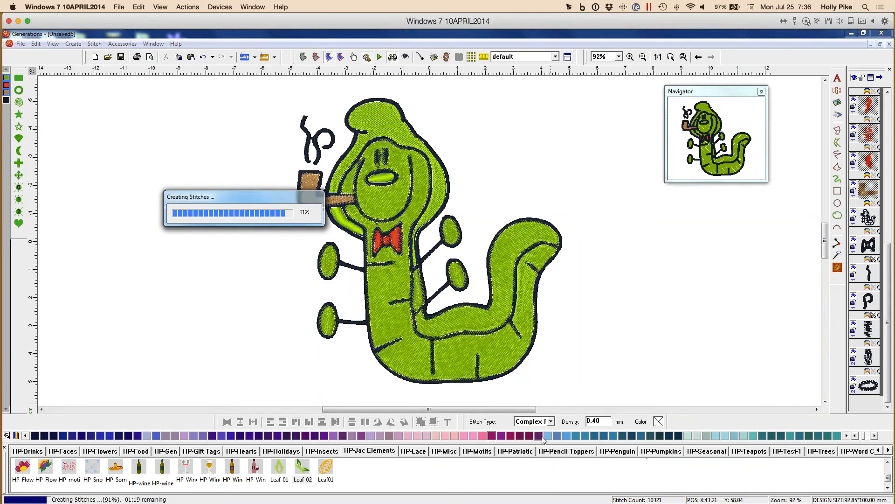
pyautogui.click(602, 247)
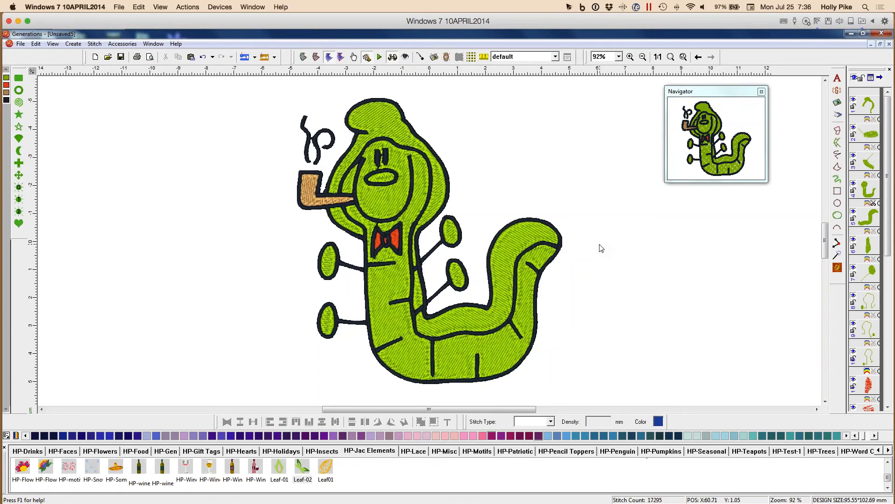
# Try moving the caterpillar's upper foot beside the tail and the tail's dark back section away from the outline, and undo both moves.
pyautogui.click(509, 264)
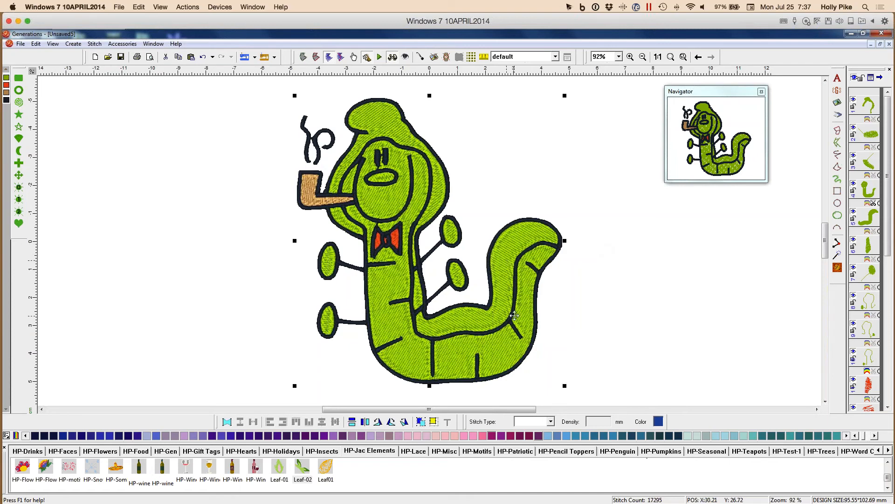
pyautogui.click(652, 275)
pyautogui.moveTo(452, 233); pyautogui.dragTo(519, 182)
pyautogui.moveTo(499, 287); pyautogui.dragTo(612, 171)
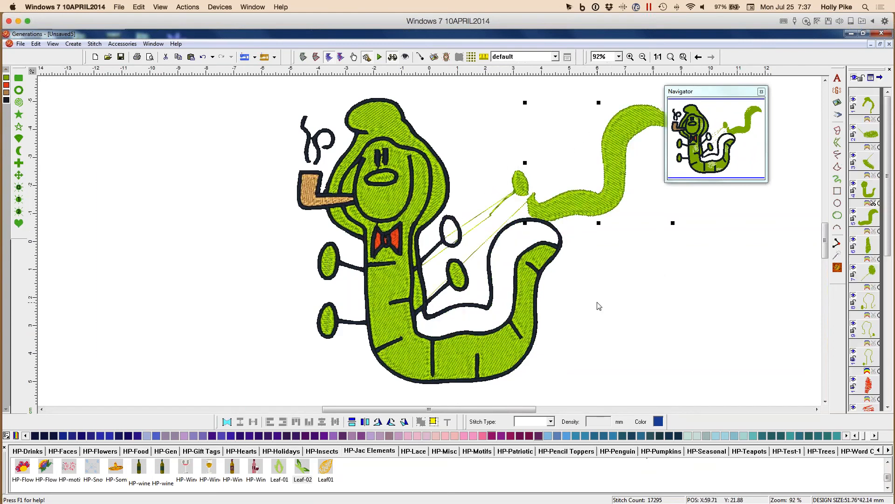
pyautogui.click(204, 56)
pyautogui.click(204, 57)
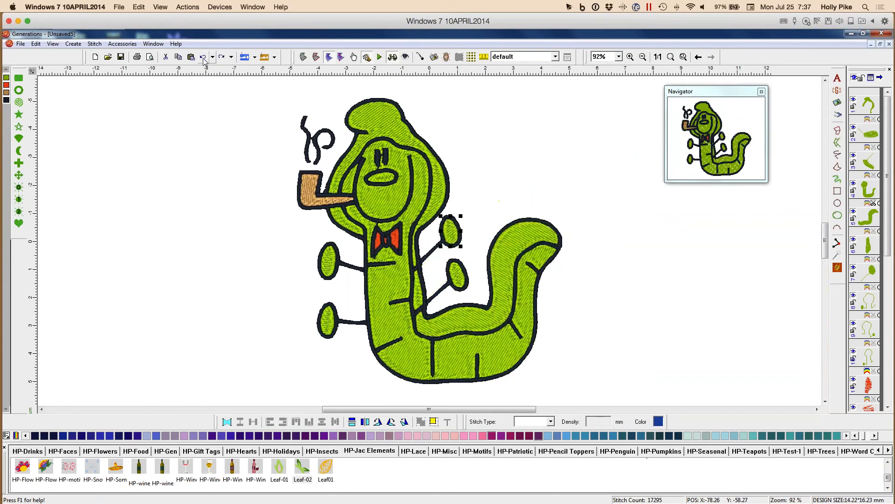
# Change the stitch type of the caterpillar's black outline objects to Satin.
pyautogui.click(653, 266)
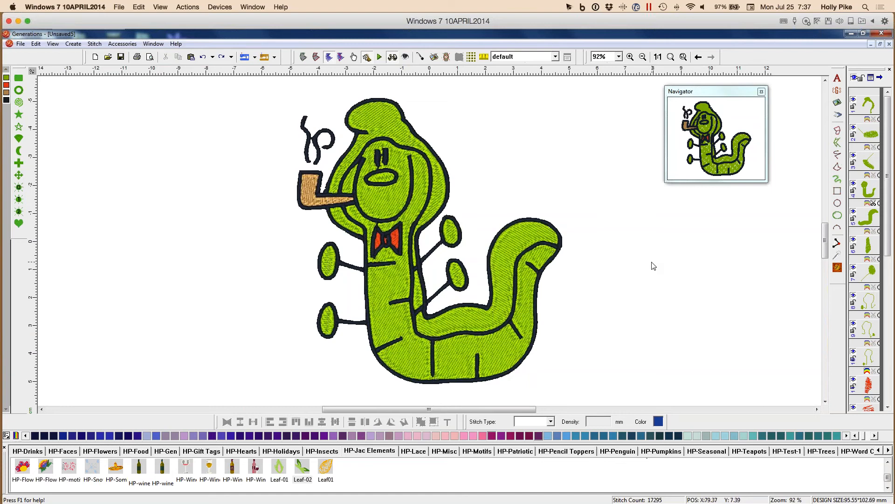
pyautogui.click(560, 247)
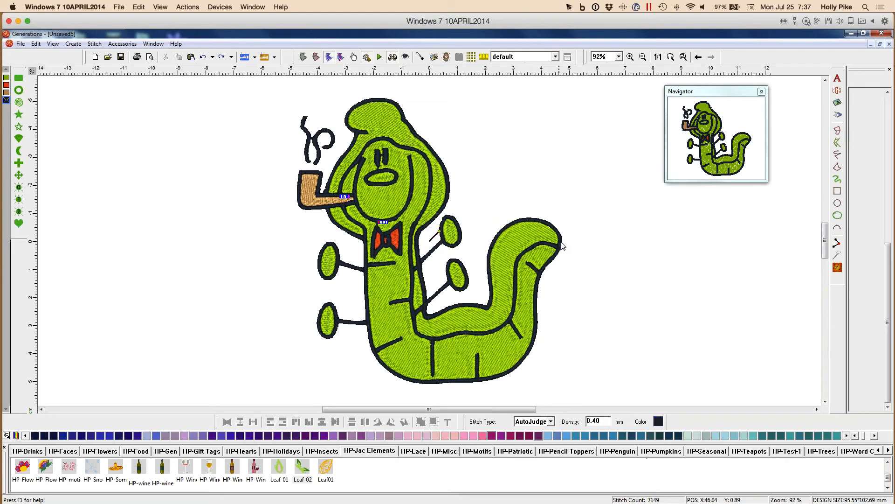
pyautogui.click(55, 115)
pyautogui.click(7, 100)
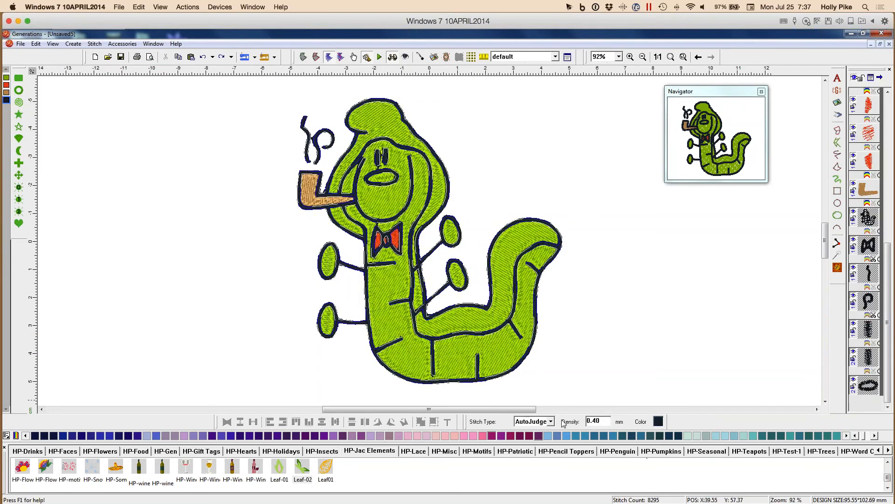
pyautogui.click(551, 421)
pyautogui.click(542, 446)
pyautogui.click(637, 235)
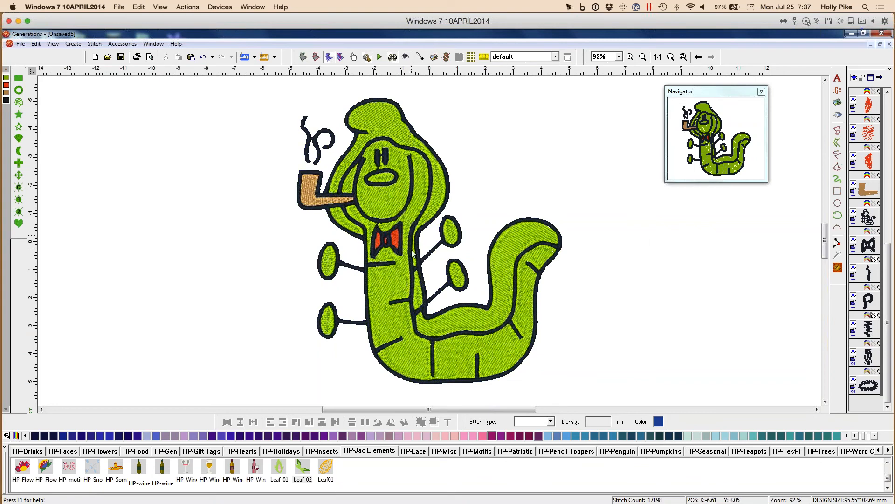
pyautogui.click(7, 100)
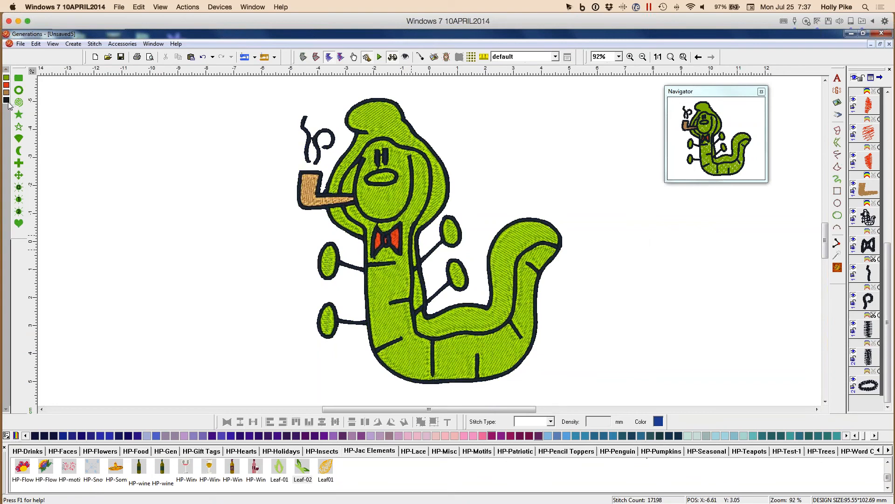
pyautogui.click(552, 421)
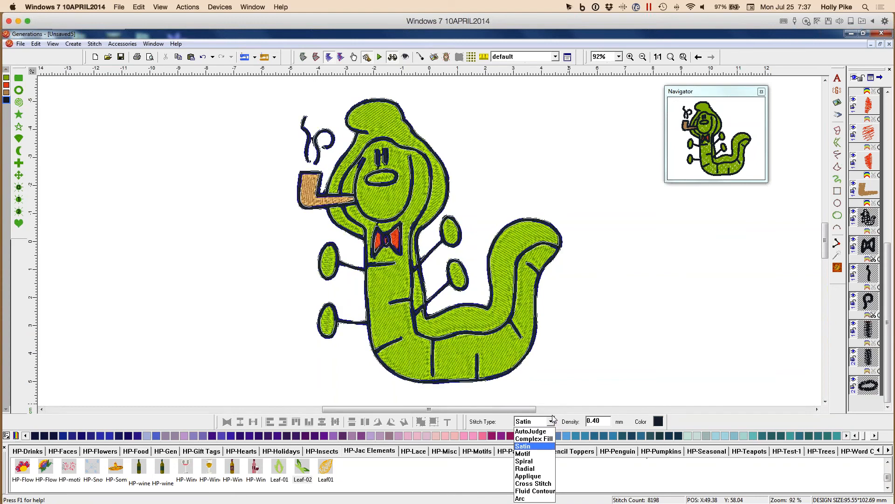
pyautogui.click(537, 133)
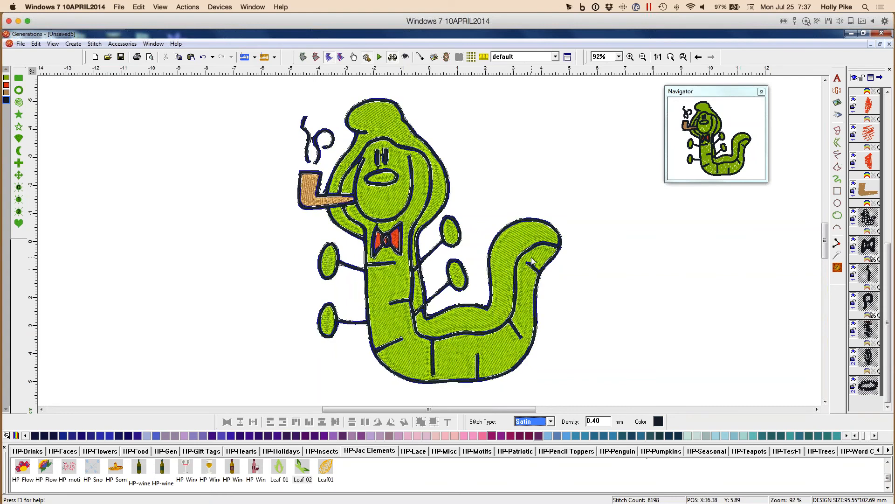
pyautogui.click(620, 214)
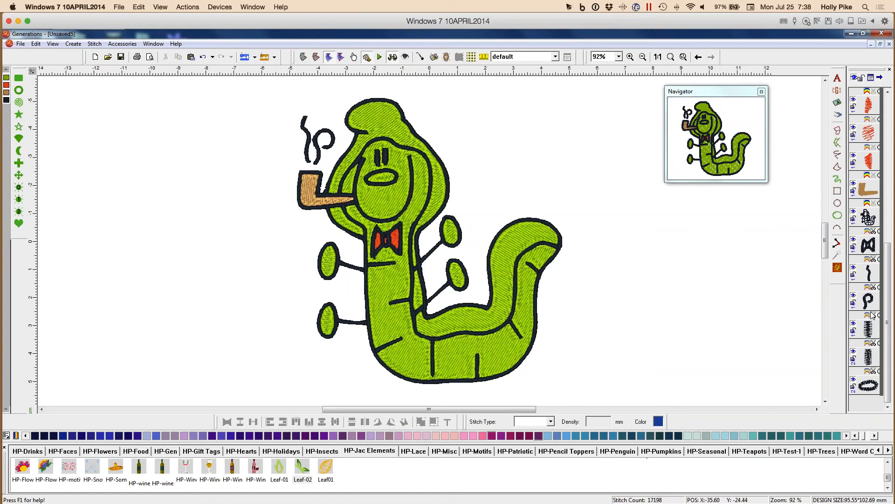
# Close the caterpillar design without saving and create a new blank design.
pyautogui.click(888, 43)
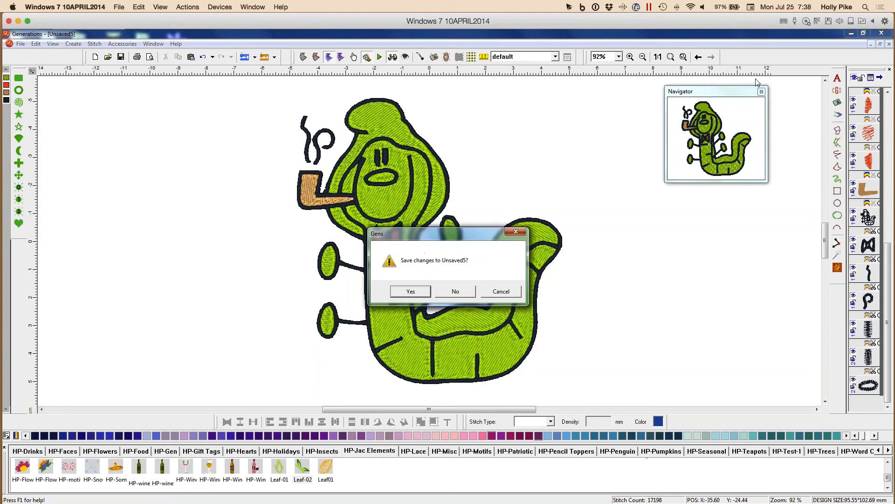
pyautogui.click(450, 291)
pyautogui.click(96, 57)
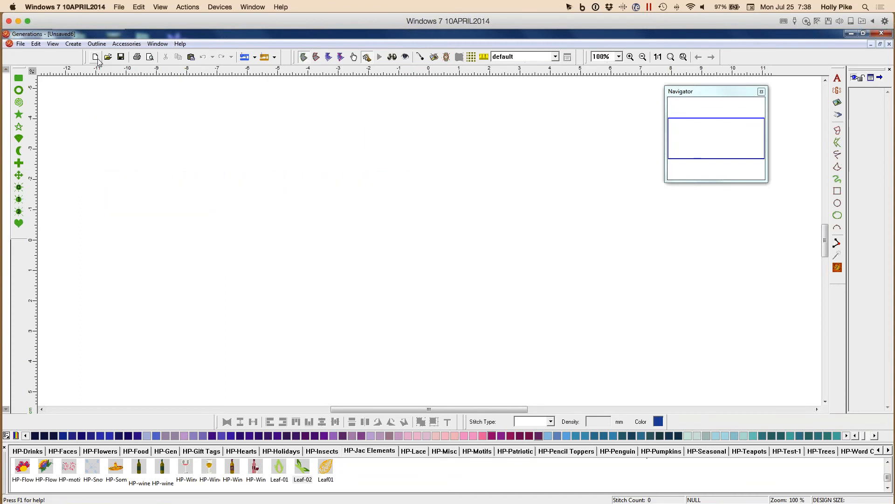
# Open the AA-Sun motif in the blank design and show its stitches in the realistic 3D view.
pyautogui.click(127, 43)
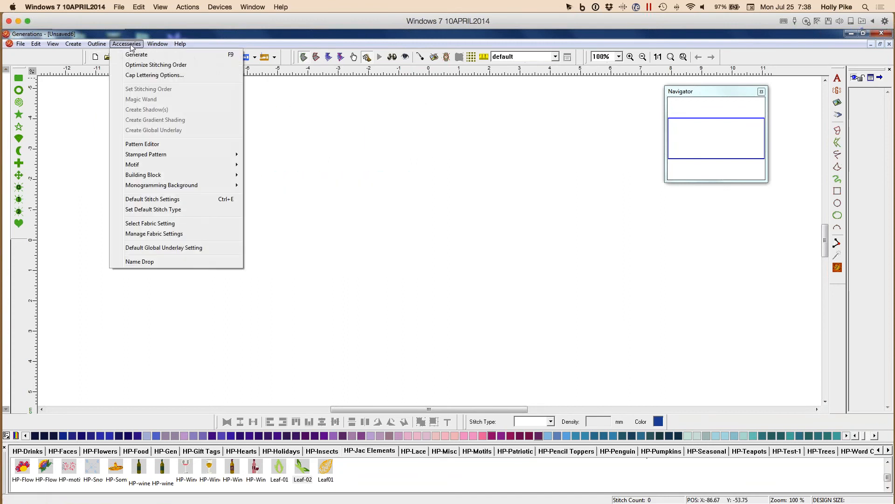
pyautogui.moveTo(205, 165)
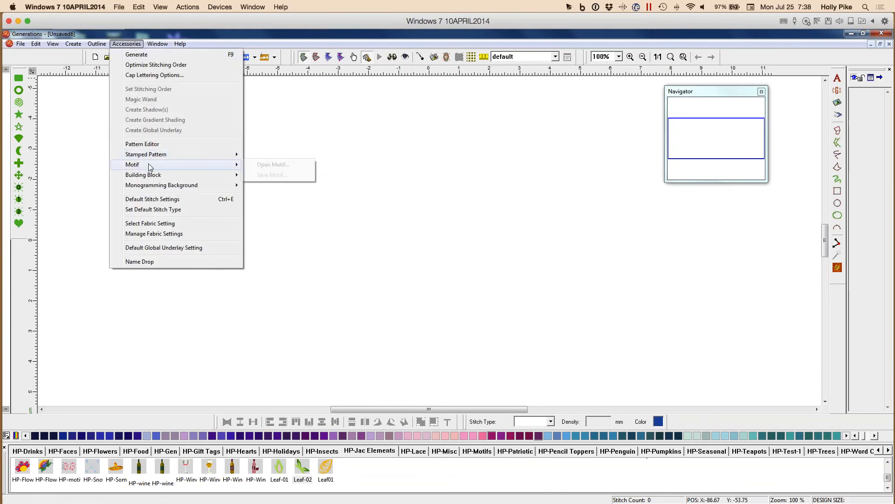
pyautogui.click(289, 165)
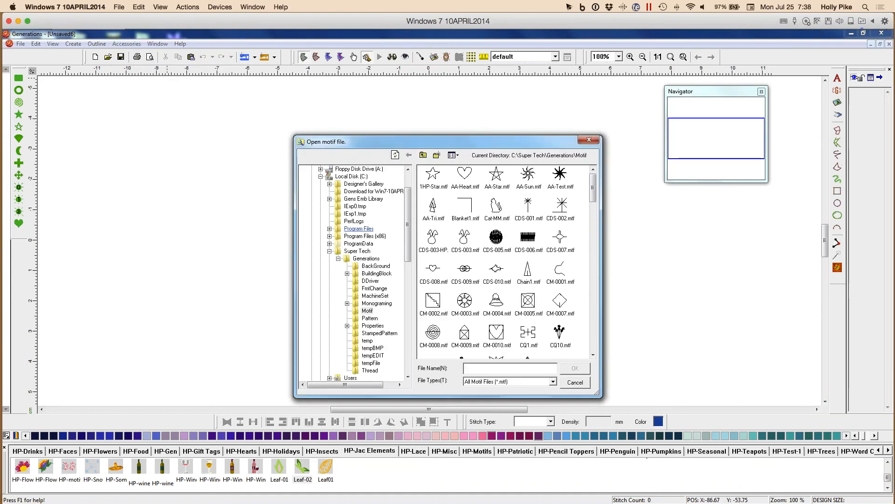
pyautogui.doubleClick(528, 175)
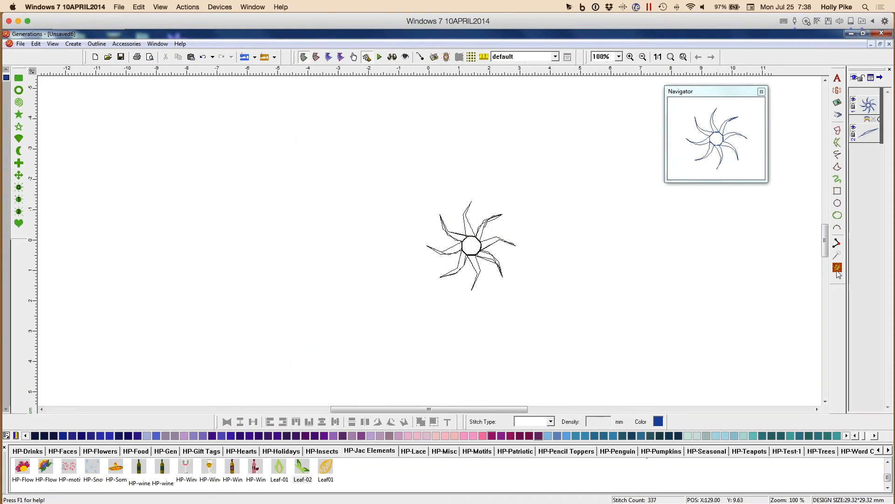
pyautogui.click(393, 58)
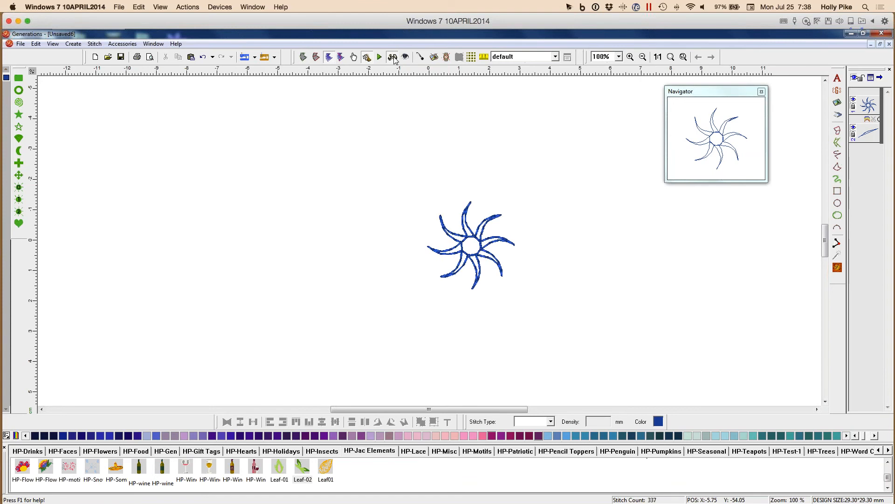
# Draw a slanted line about 34 mm wide and 15 mm high above the sun motif, with Motif Border as its stitch type.
pyautogui.click(837, 155)
pyautogui.click(334, 202)
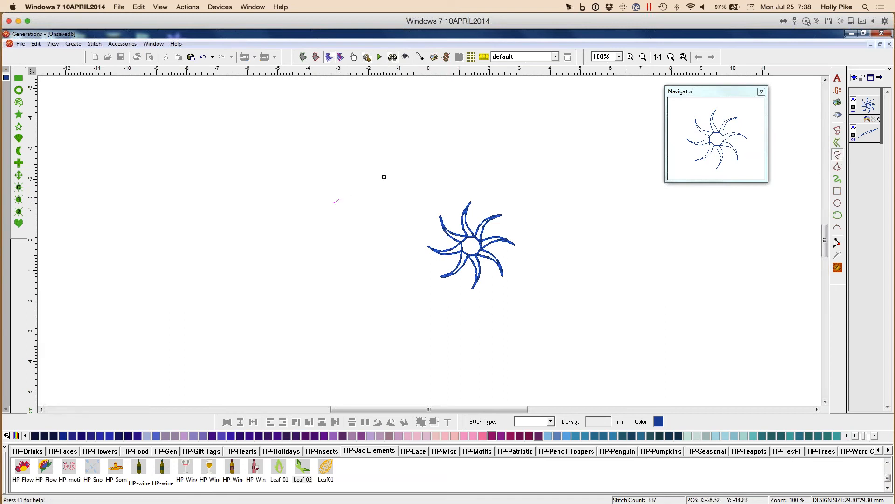
pyautogui.click(438, 155)
pyautogui.press('Return')
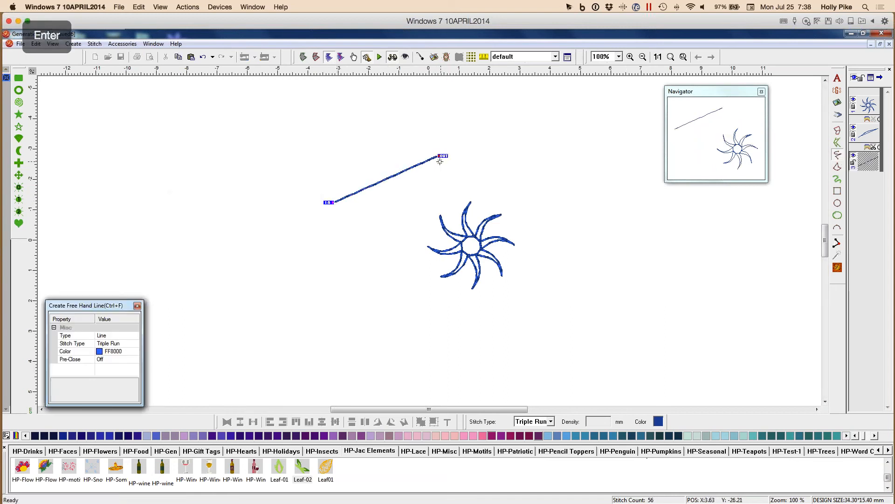
pyautogui.press('Escape')
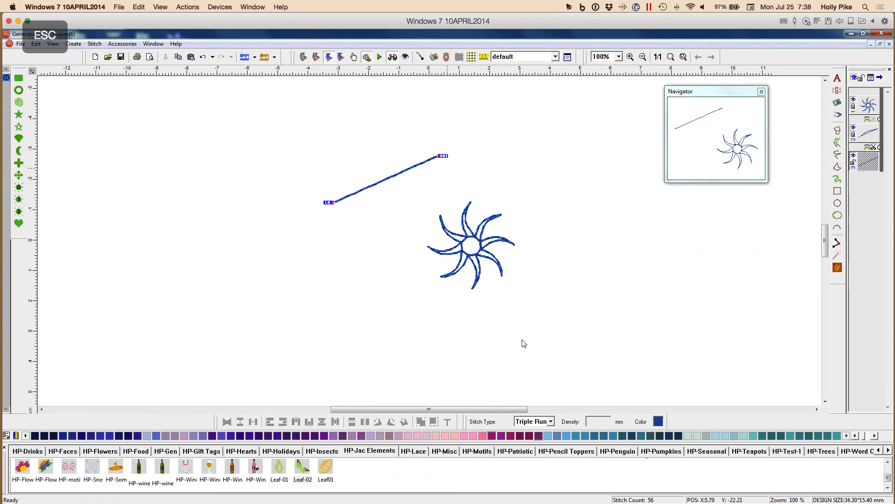
pyautogui.click(551, 422)
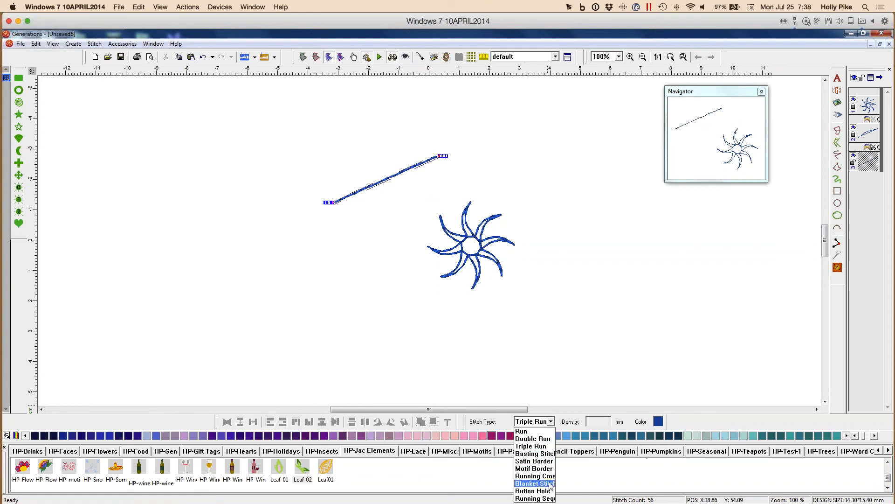
pyautogui.click(552, 468)
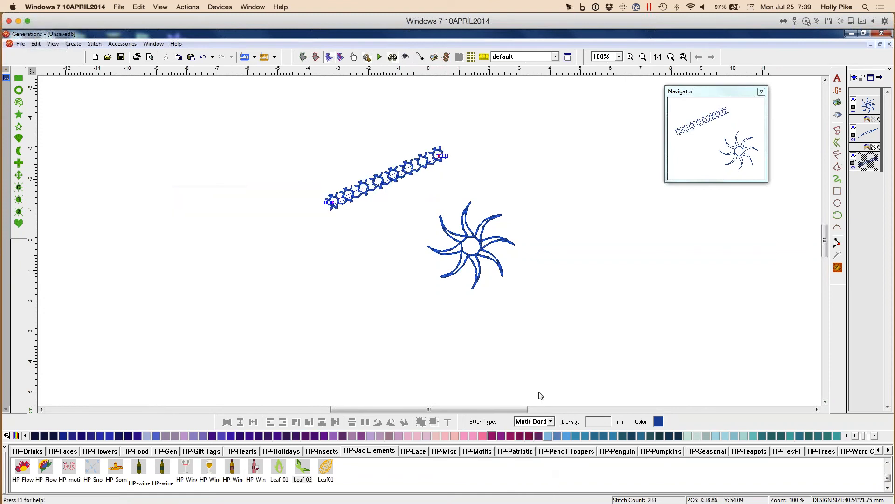
# Set the slanted line's Motif A to AA-Sun in its stitch properties.
pyautogui.doubleClick(401, 173)
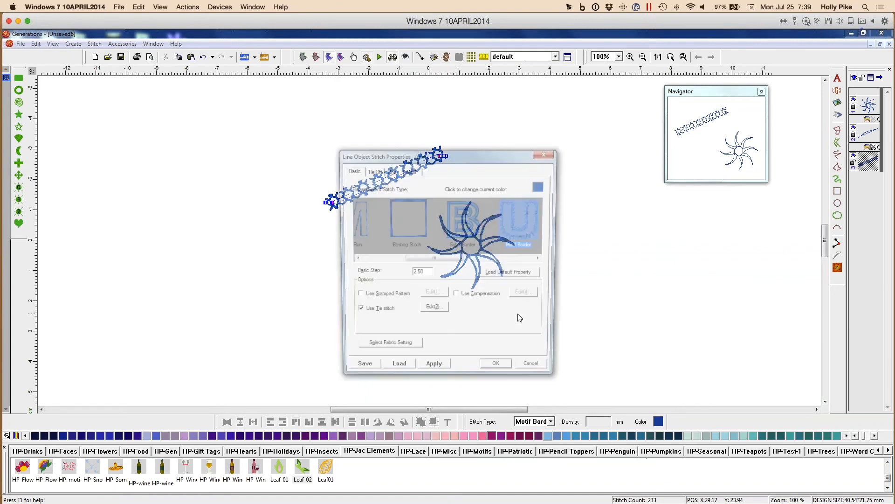
pyautogui.click(410, 170)
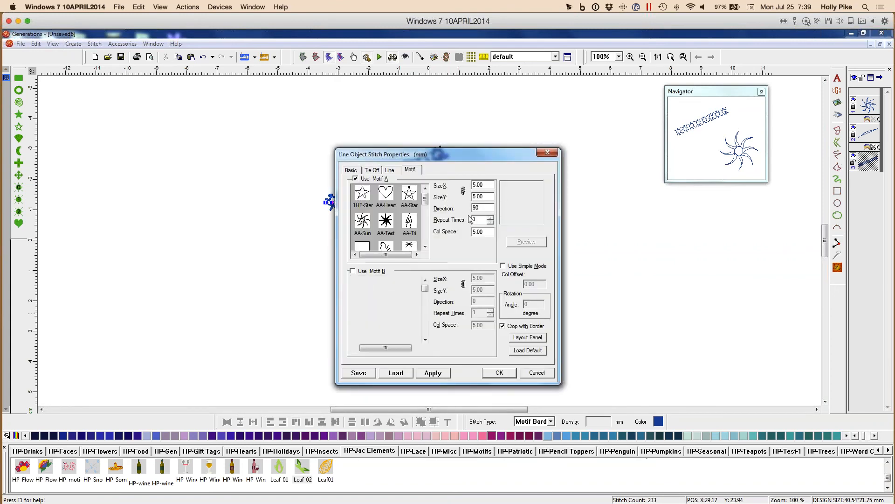
pyautogui.click(363, 221)
pyautogui.click(499, 372)
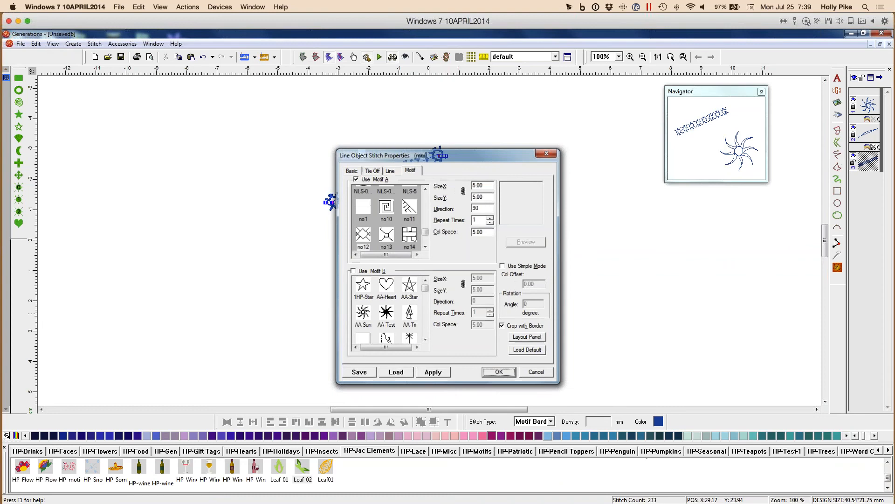
pyautogui.click(838, 269)
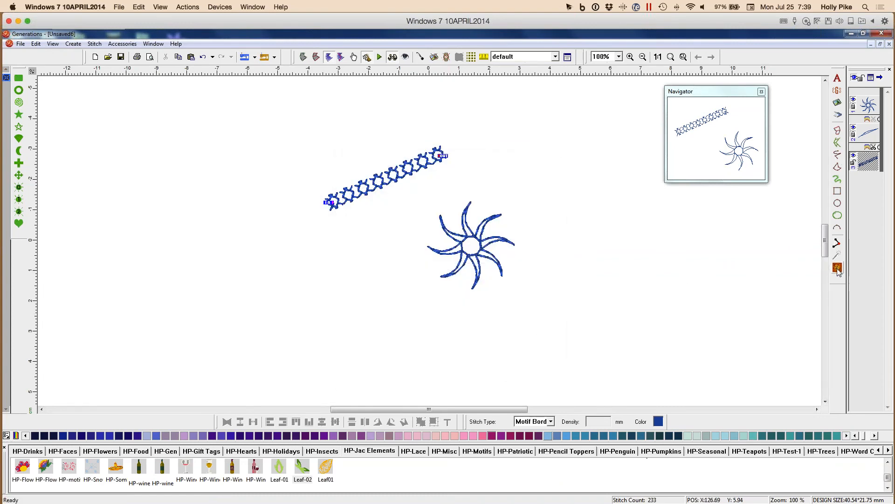
pyautogui.press('Return')
pyautogui.click(411, 171)
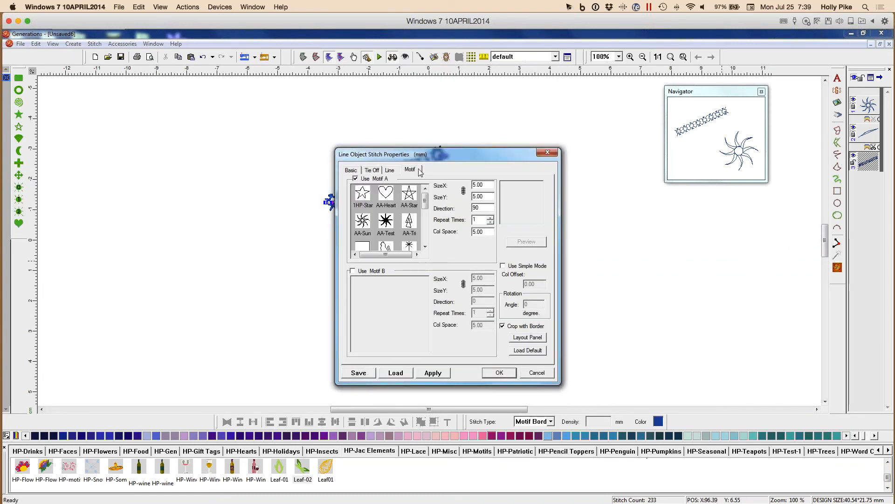
pyautogui.click(362, 219)
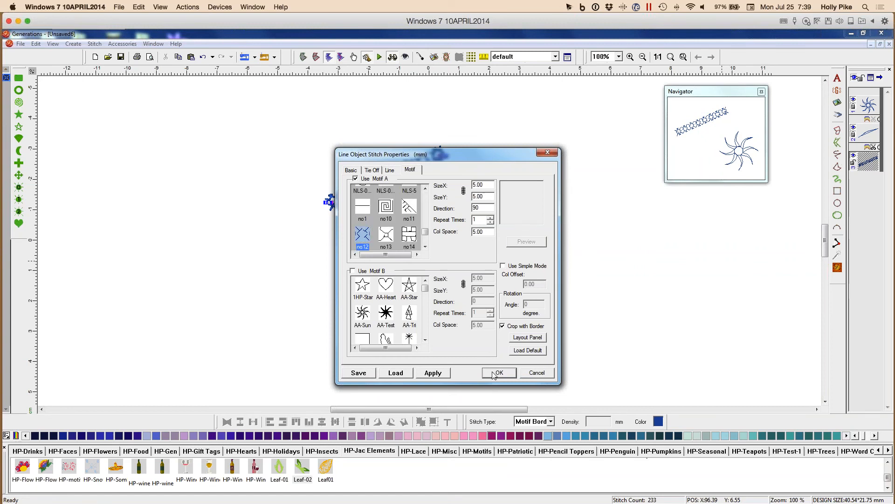
pyautogui.moveTo(426, 231); pyautogui.dragTo(425, 190)
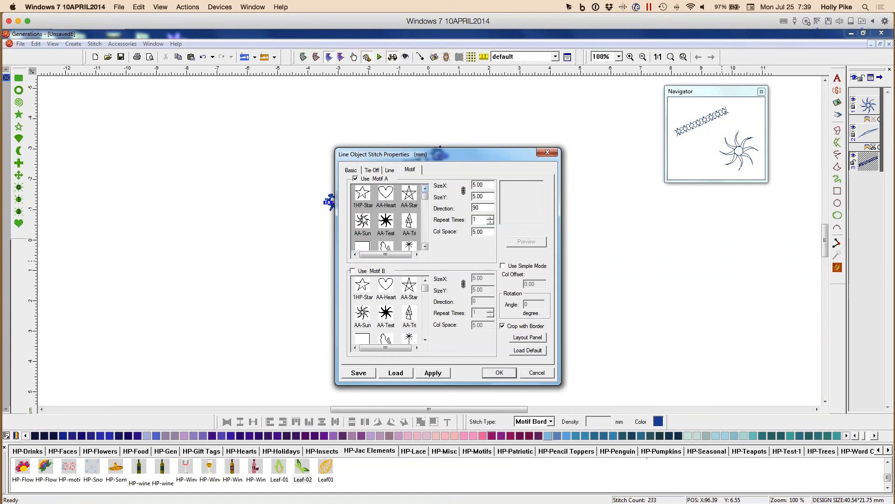
pyautogui.click(509, 371)
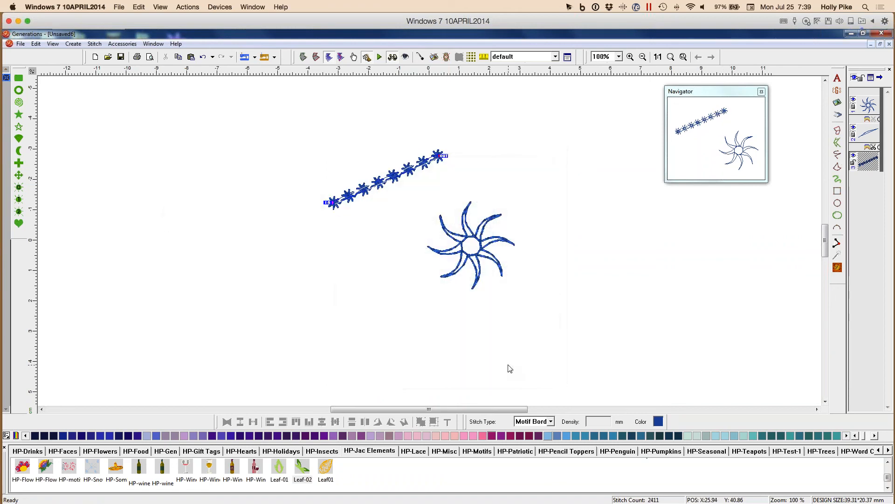
# Shorten the motif line by adding an outline point near its start and deleting the far end point, and regenerate its stitches.
pyautogui.click(435, 158)
pyautogui.rightClick(433, 160)
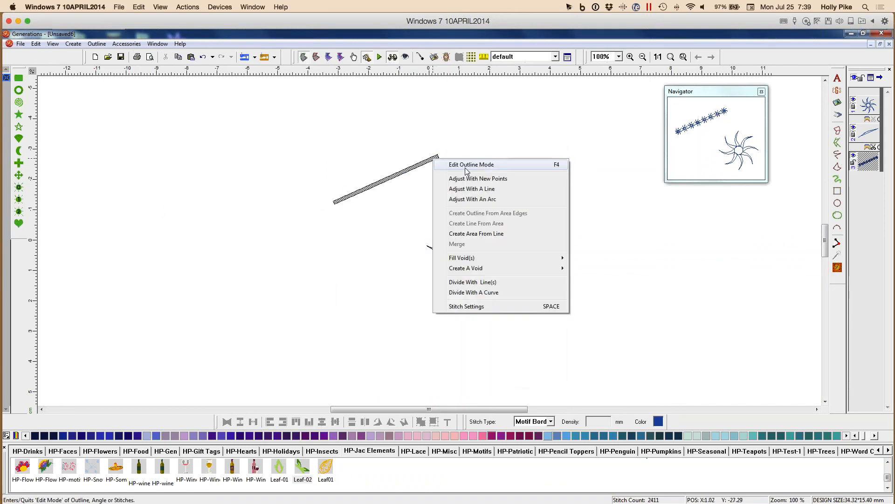
pyautogui.click(465, 166)
pyautogui.click(347, 197)
pyautogui.click(437, 156)
pyautogui.press('Delete')
pyautogui.click(837, 267)
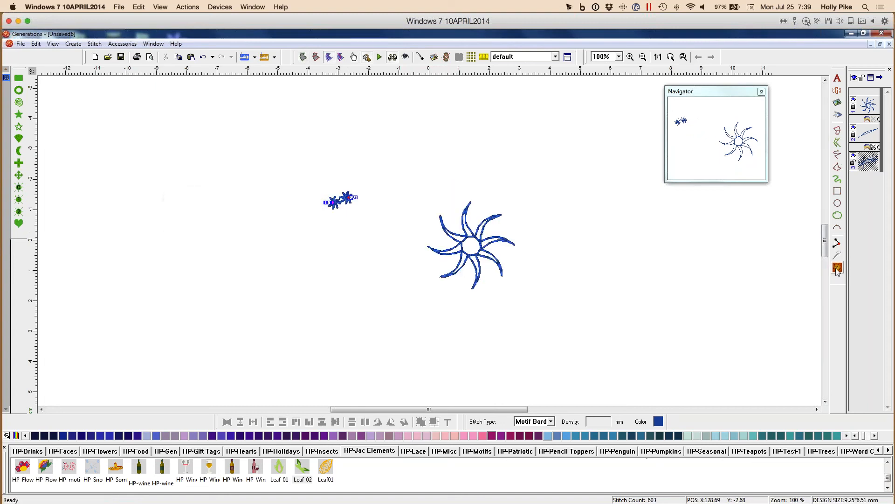
# Shorten the line again by adding a point midway and removing its end point, and delete the line after regenerating.
pyautogui.click(302, 56)
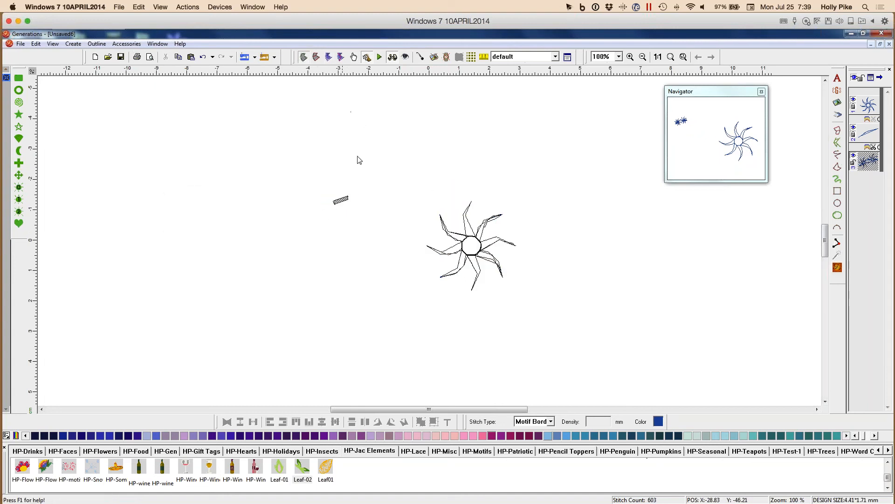
pyautogui.rightClick(342, 203)
pyautogui.click(354, 208)
pyautogui.click(347, 197)
pyautogui.click(340, 201)
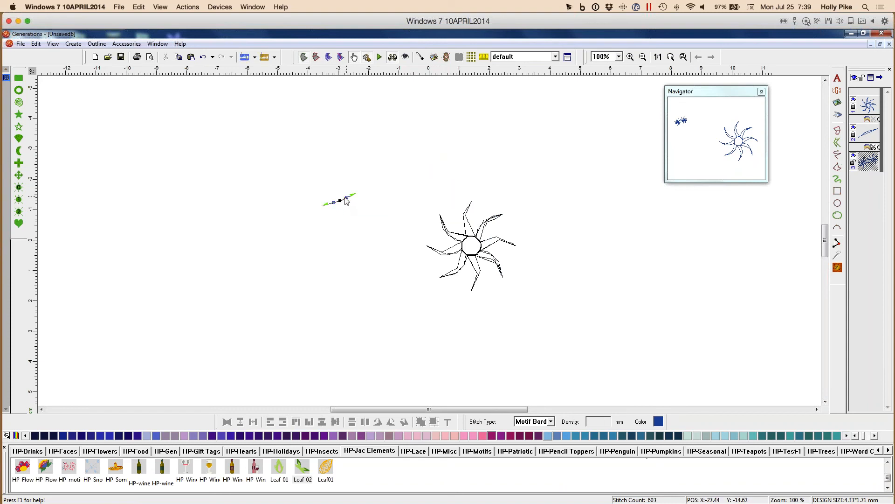
pyautogui.click(341, 199)
pyautogui.click(347, 197)
pyautogui.press('Delete')
pyautogui.click(838, 269)
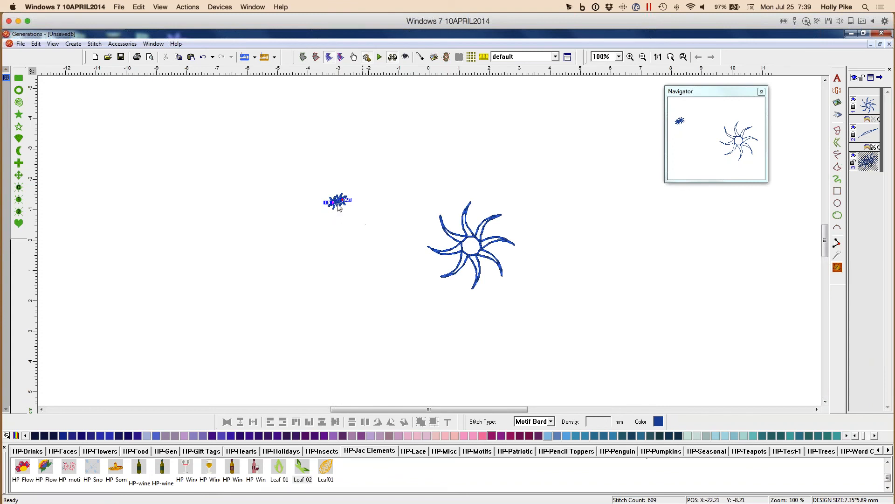
pyautogui.press('Delete')
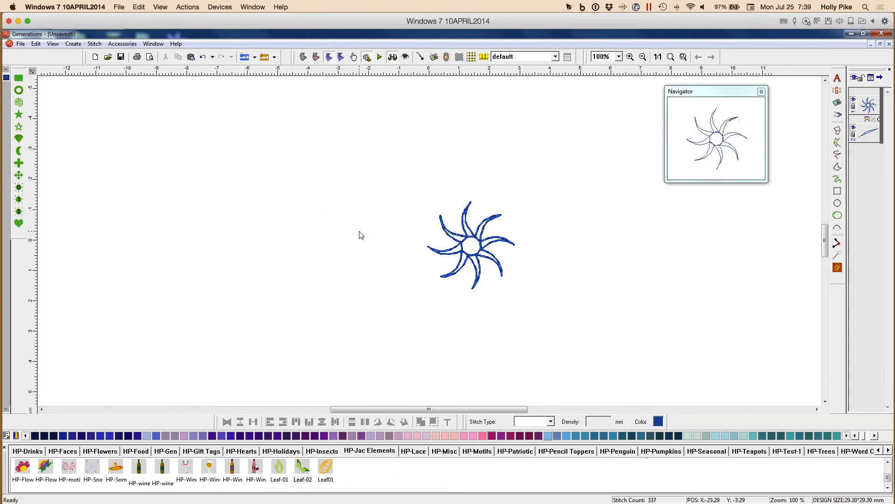
# Shrink the sun motif to about 3.9 mm and enlarge it to about 31.8 mm square, applying both resizes to its locked objects.
pyautogui.click(479, 243)
pyautogui.moveTo(519, 198); pyautogui.dragTo(443, 261)
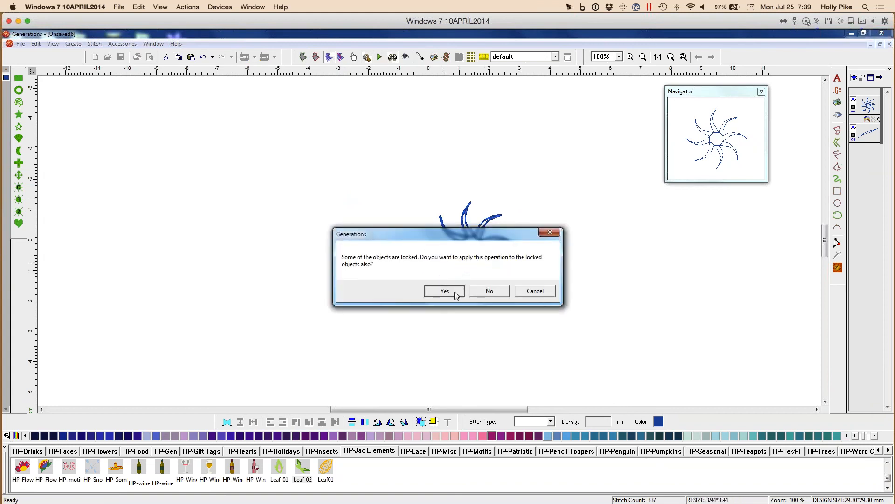
pyautogui.click(444, 292)
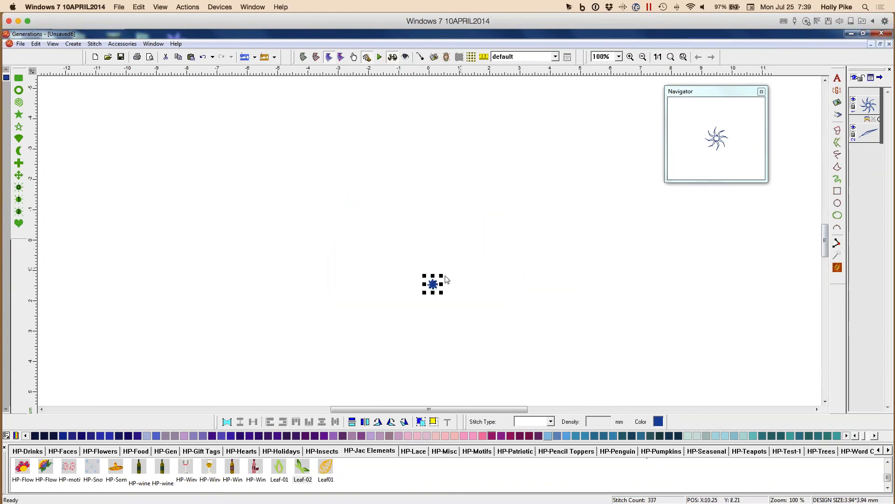
pyautogui.moveTo(441, 275); pyautogui.dragTo(636, 216)
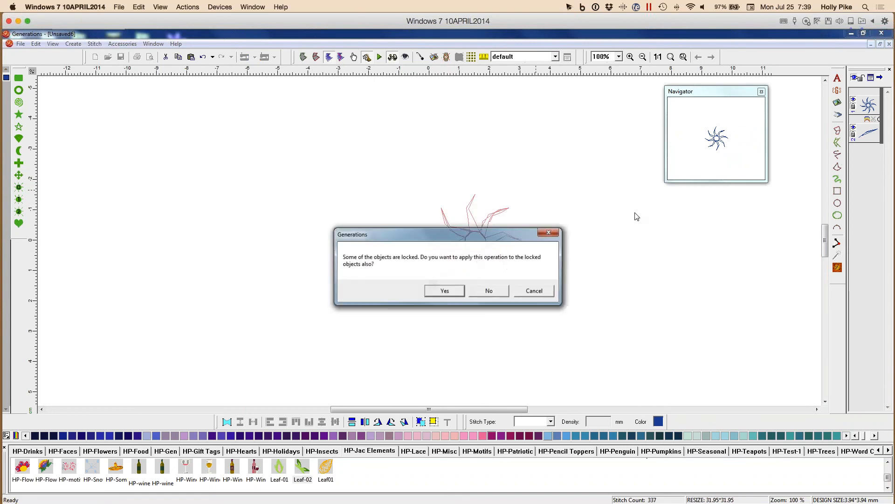
pyautogui.click(445, 291)
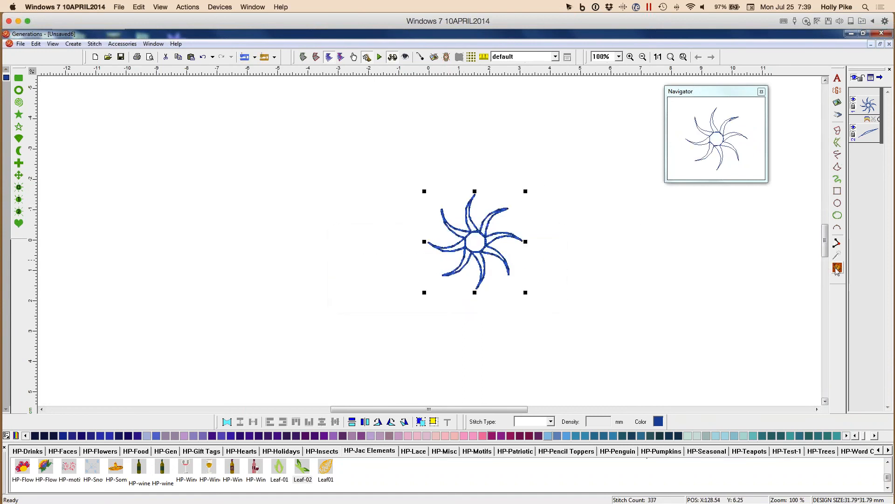
# Move the sun motif toward the left side of the canvas and select only its second object, the short ray segment.
pyautogui.moveTo(475, 255); pyautogui.dragTo(296, 266)
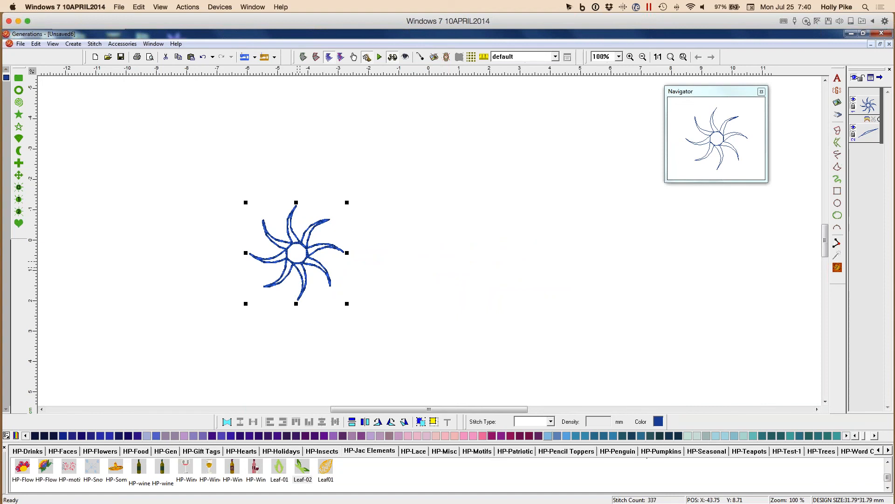
pyautogui.click(867, 135)
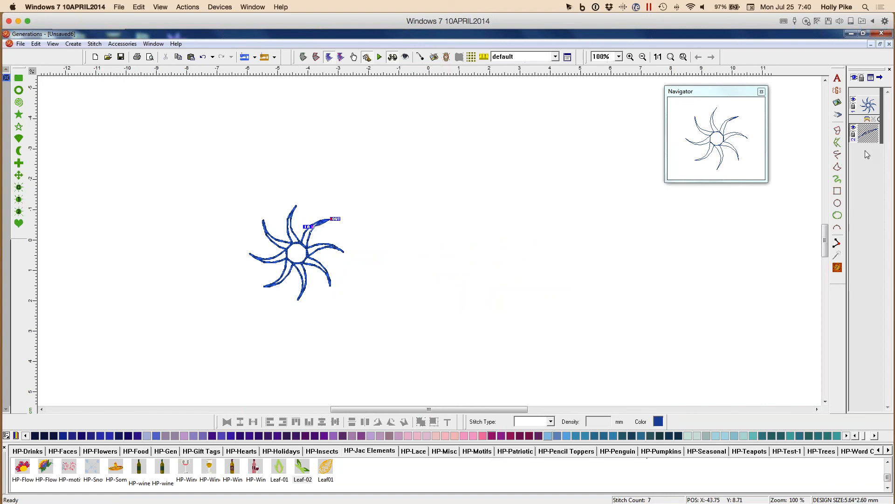